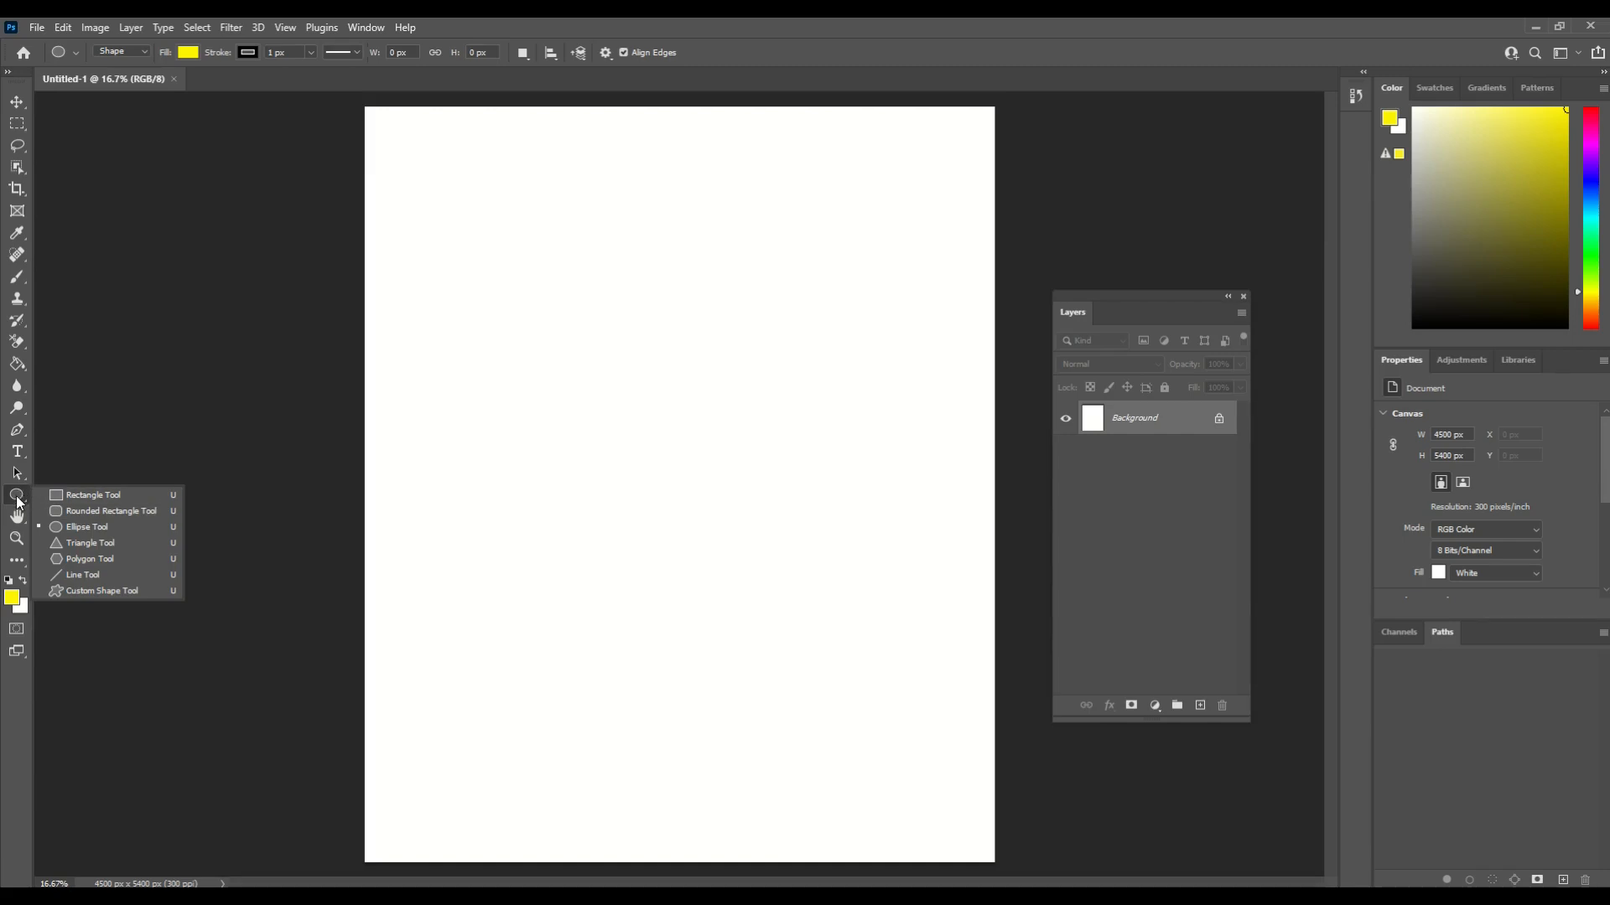
pyautogui.click(57, 510)
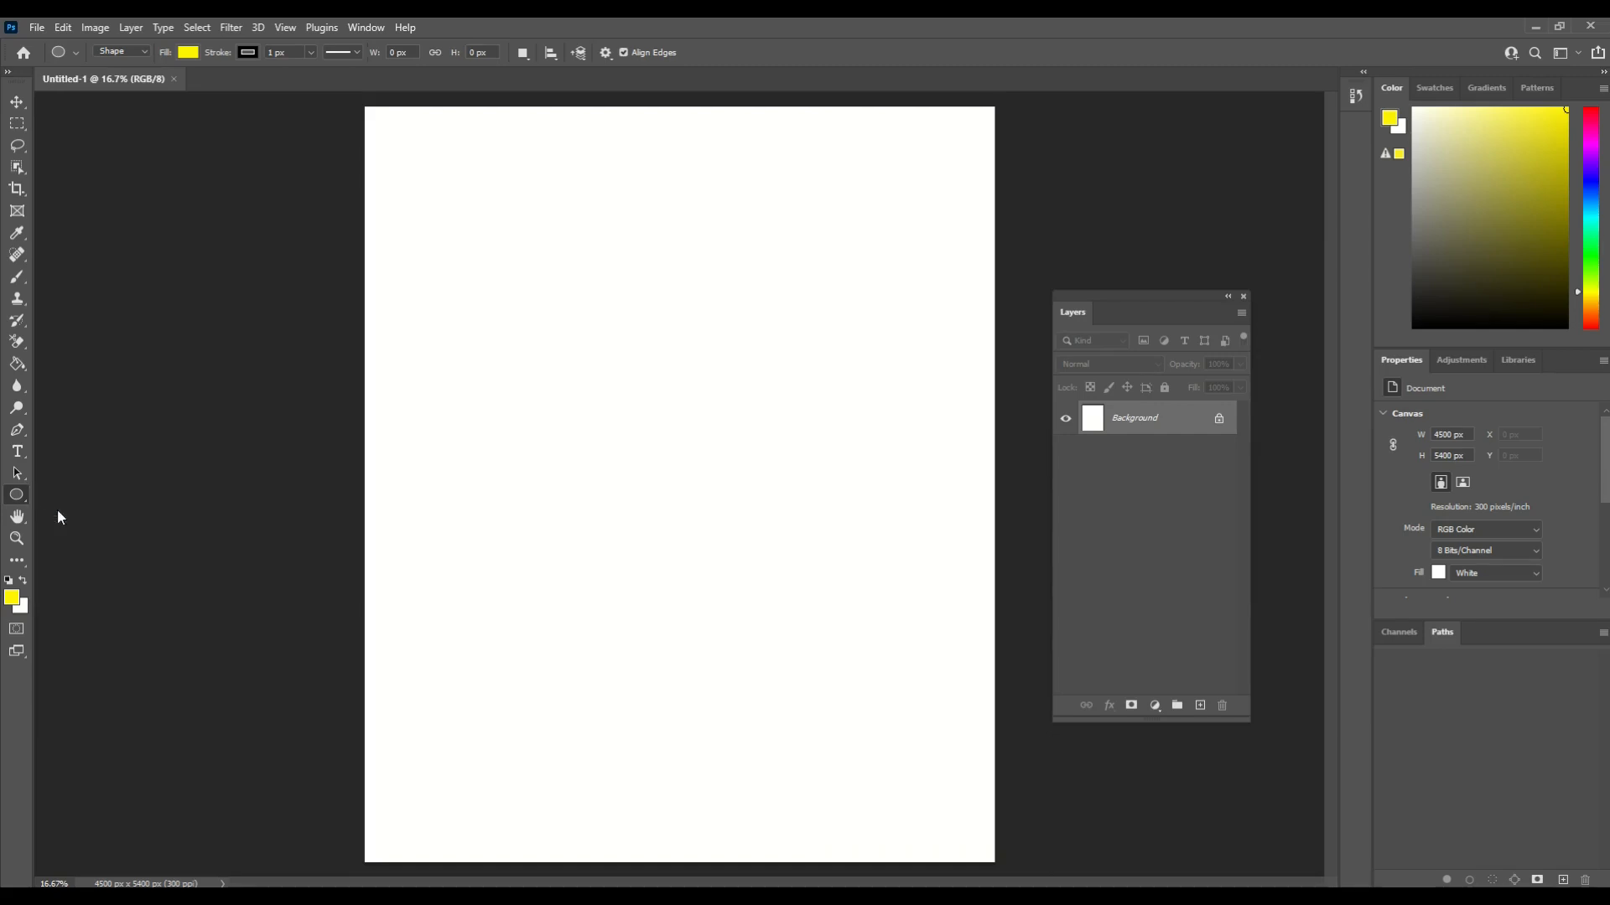
pyautogui.click(12, 501)
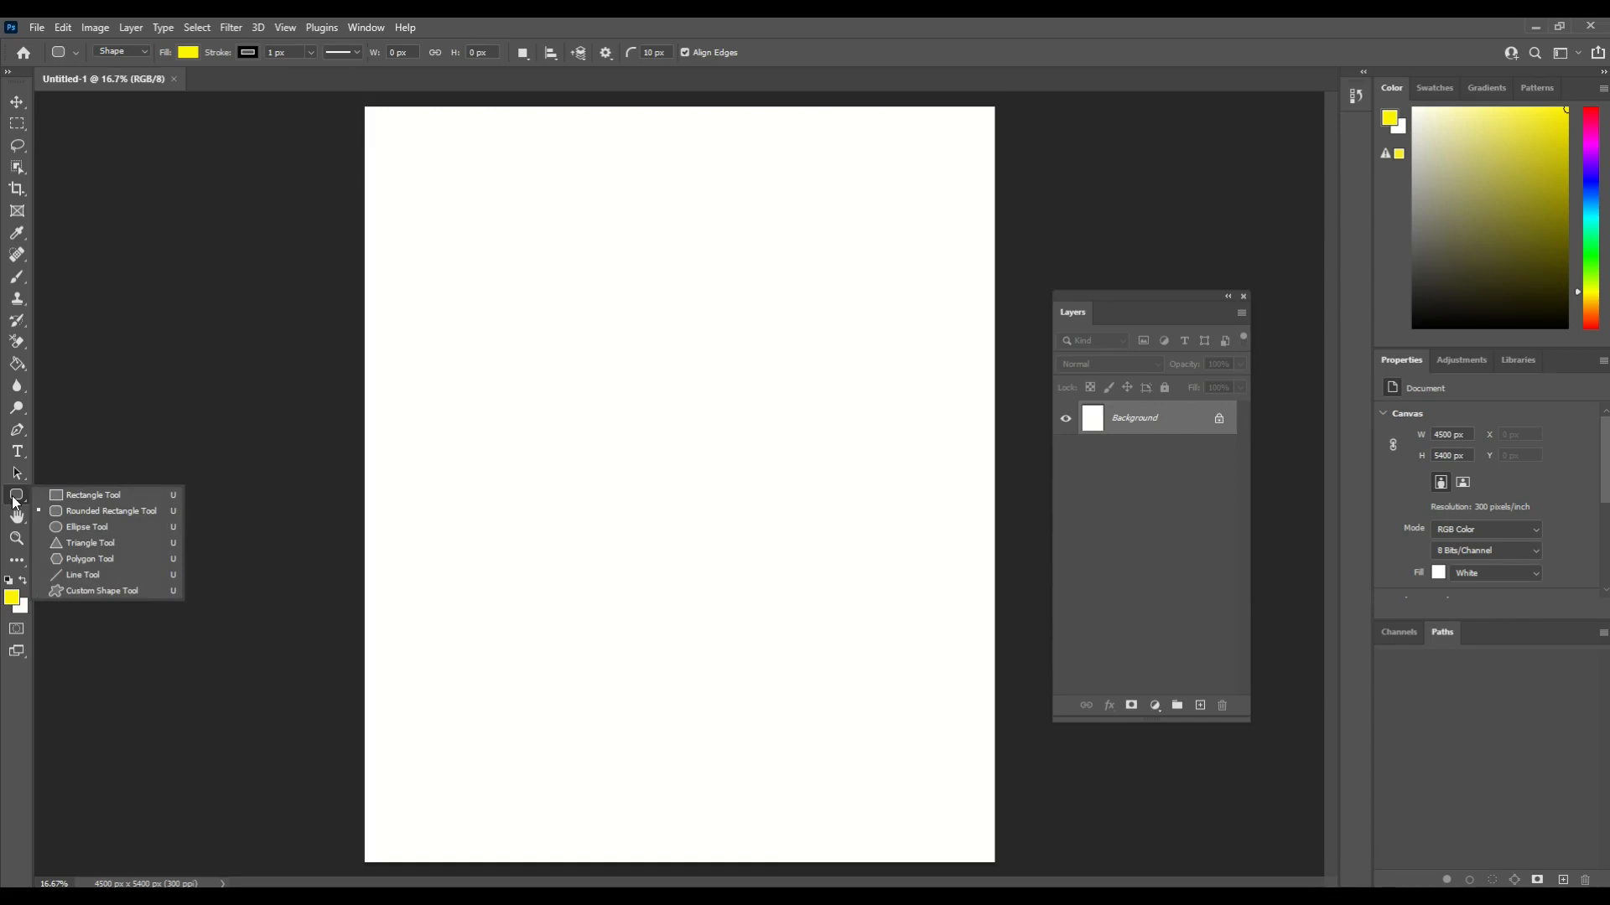
pyautogui.click(75, 527)
pyautogui.moveTo(421, 235); pyautogui.dragTo(616, 447)
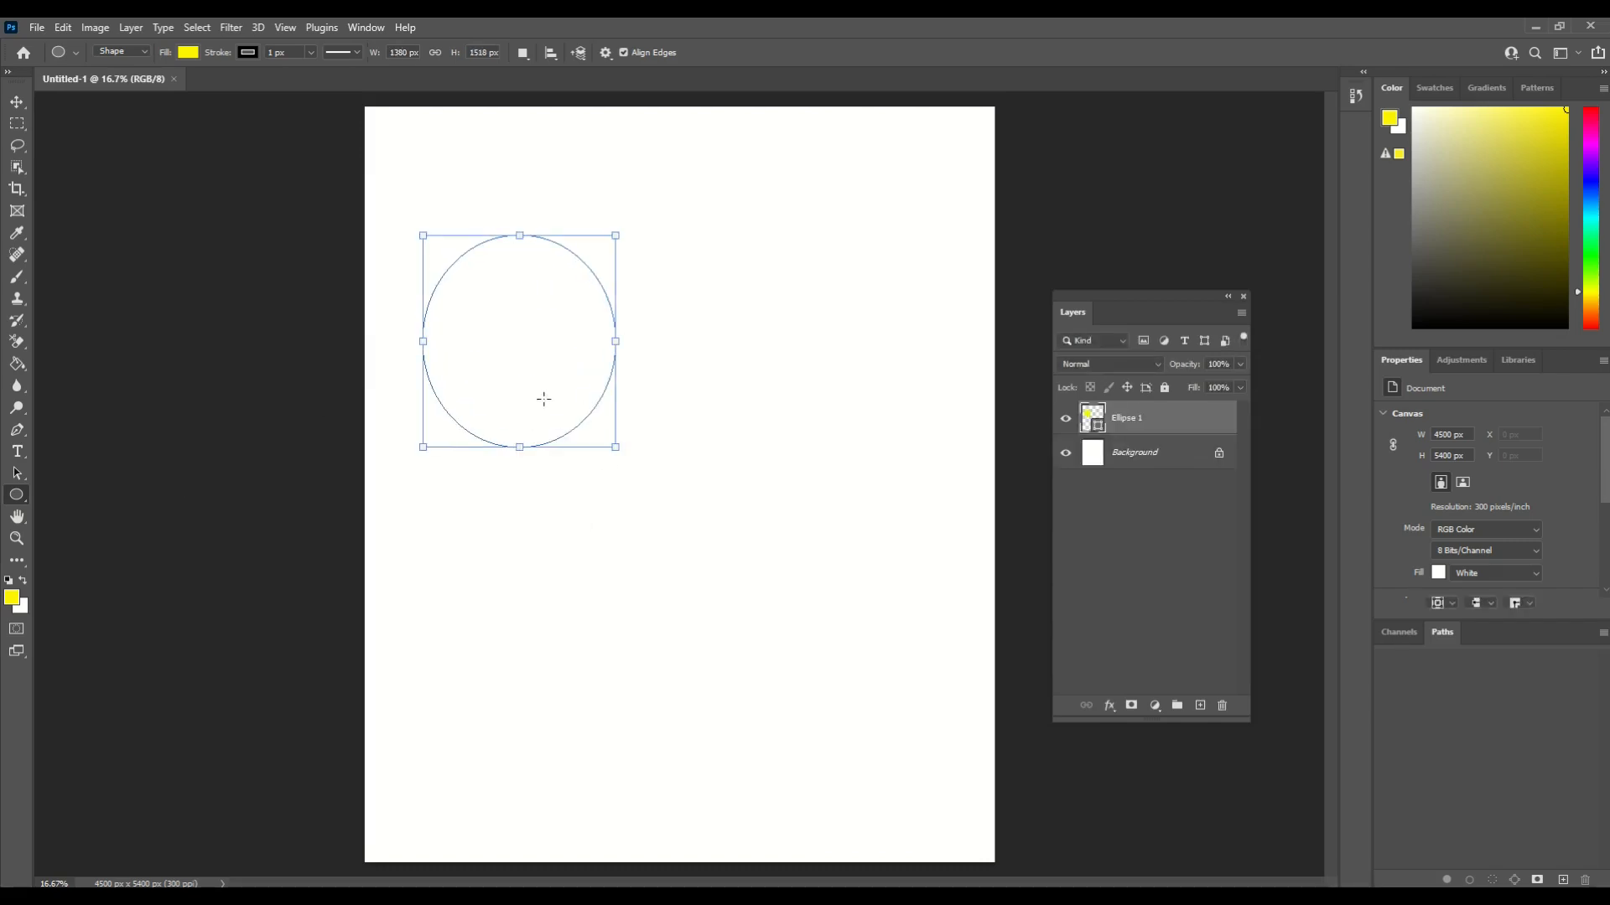
pyautogui.hotkey('ctrl', 'z')
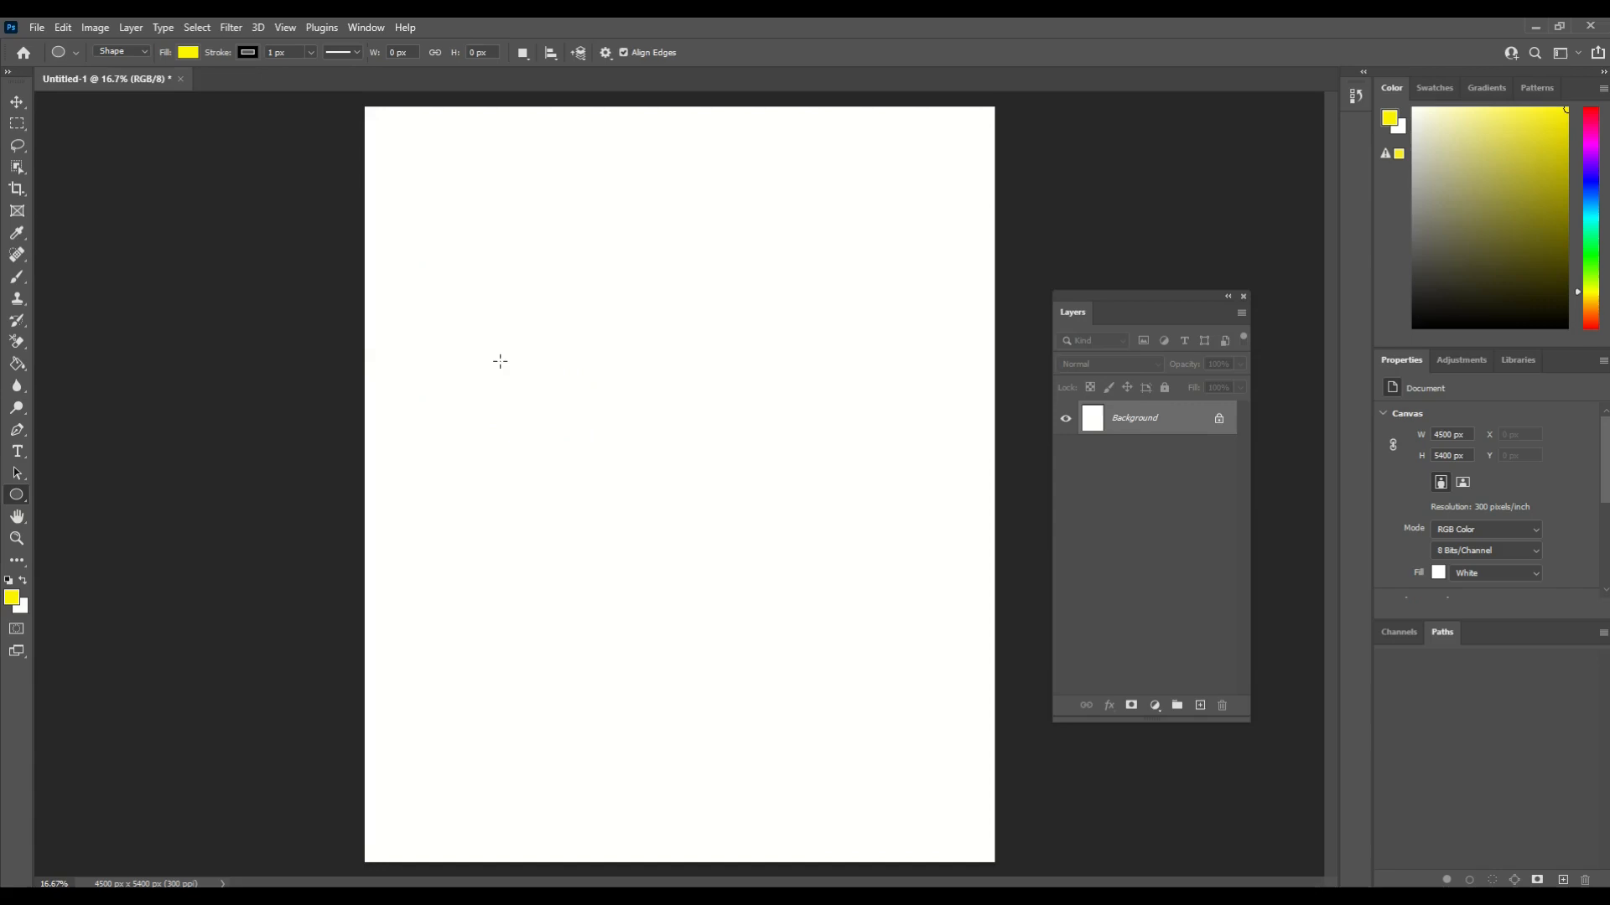
pyautogui.moveTo(415, 265); pyautogui.dragTo(941, 365)
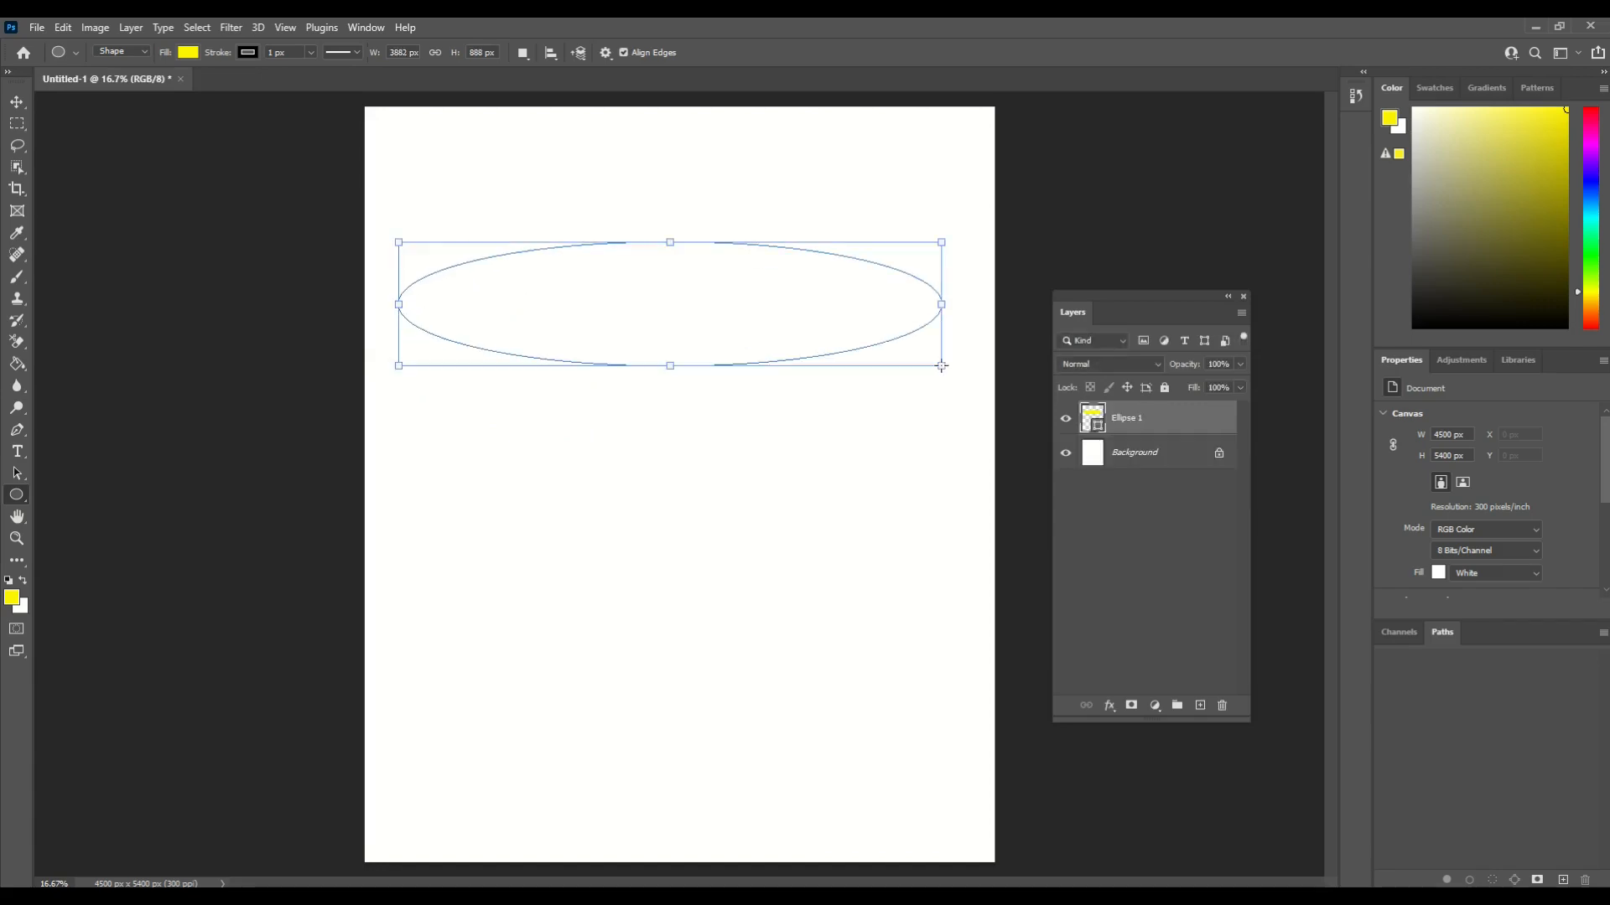
pyautogui.hotkey('ctrl', 'z')
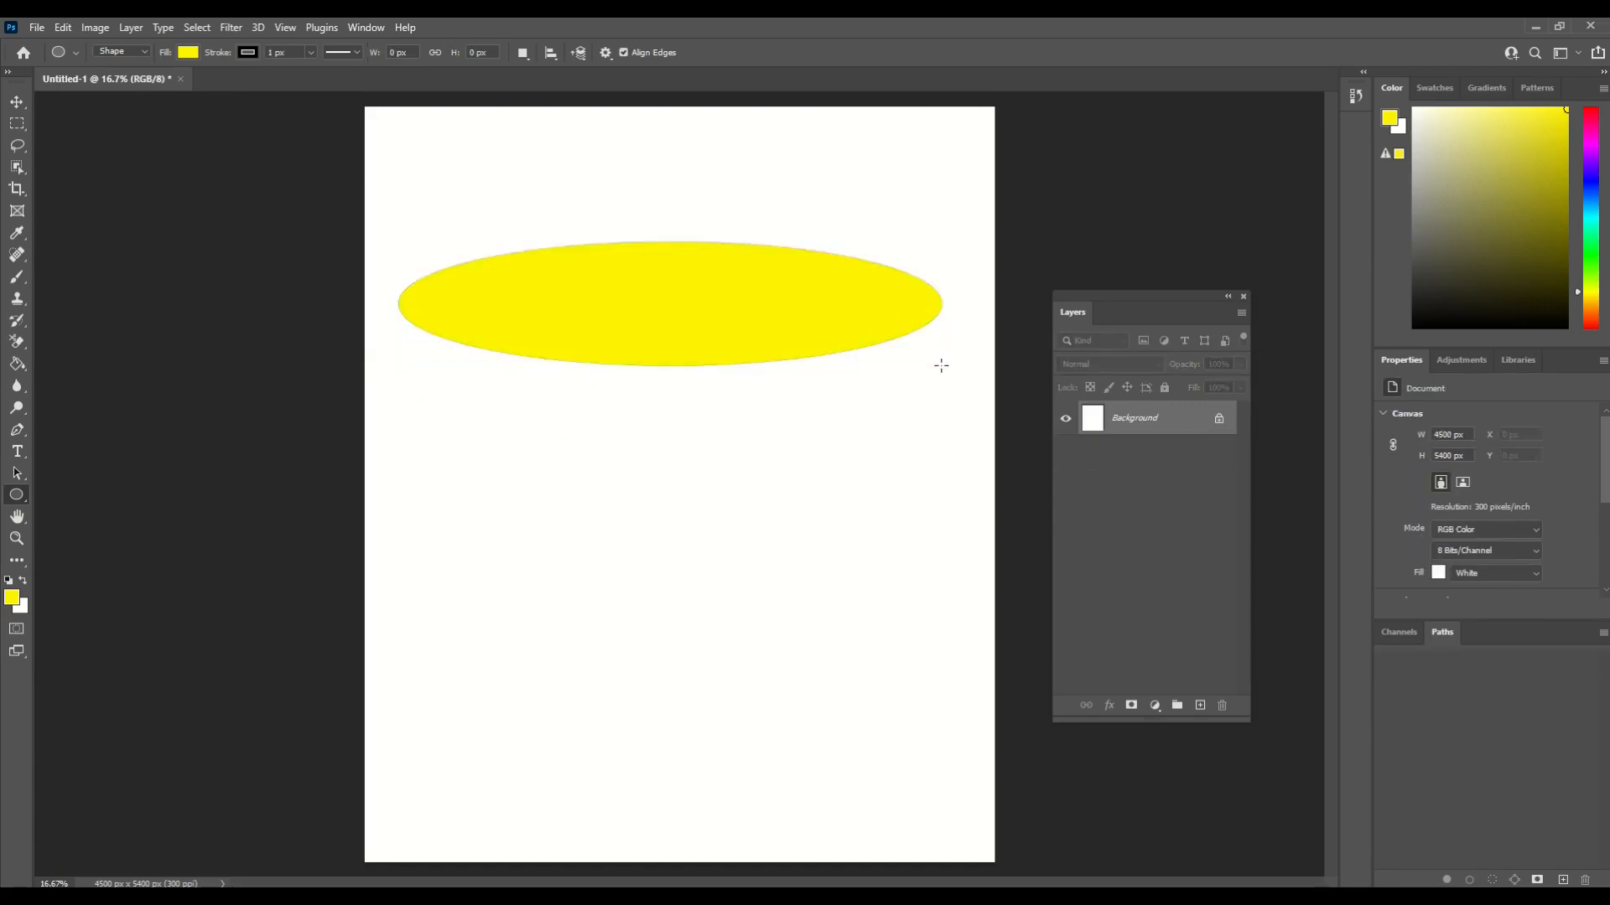
# Set the foreground colour to yellow #fff500.
pyautogui.click(12, 601)
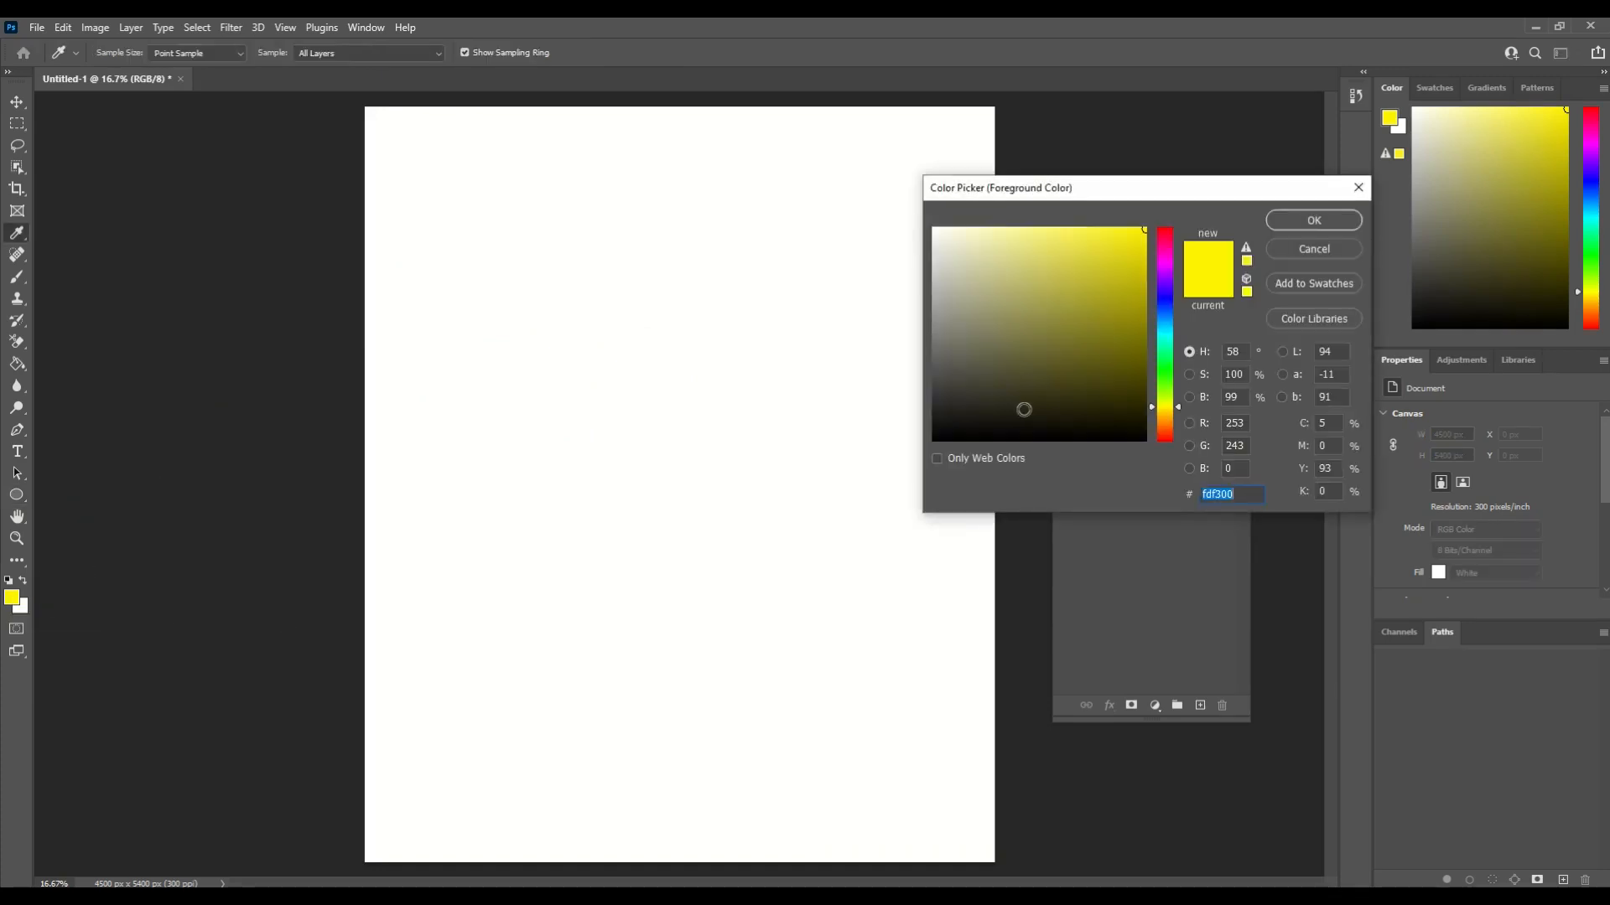
pyautogui.click(1203, 495)
pyautogui.write('fff500')
pyautogui.click(1314, 221)
pyautogui.press('u')
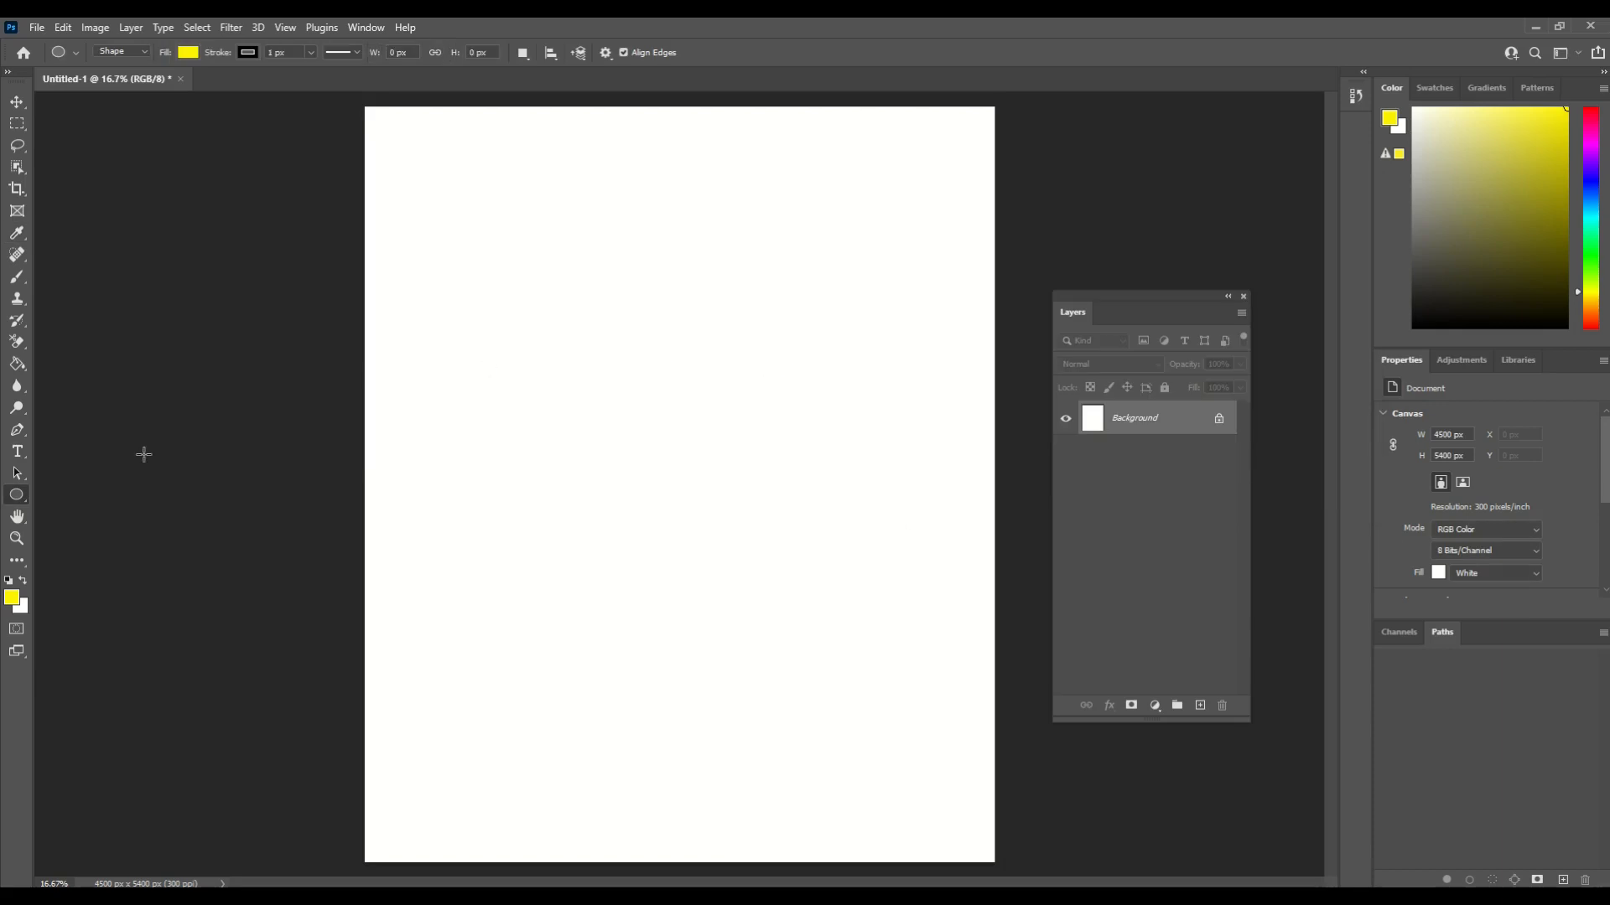
# Draw a yellow circle about 4020 px in diameter with the Ellipse tool and move it slightly up on the canvas.
pyautogui.rightClick(21, 498)
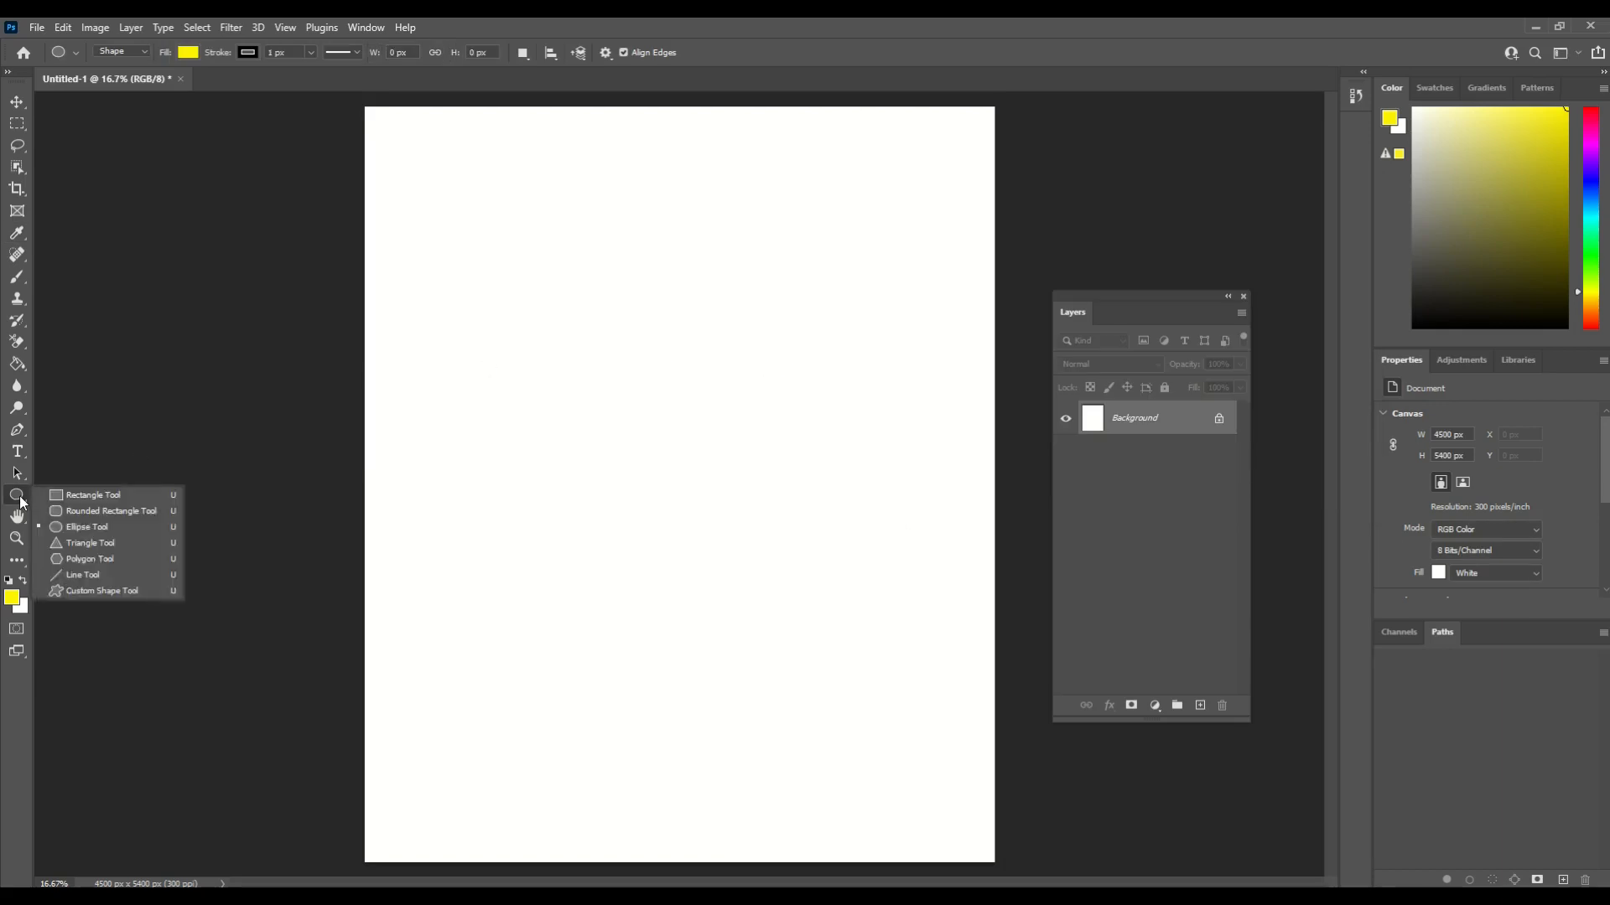
pyautogui.click(78, 525)
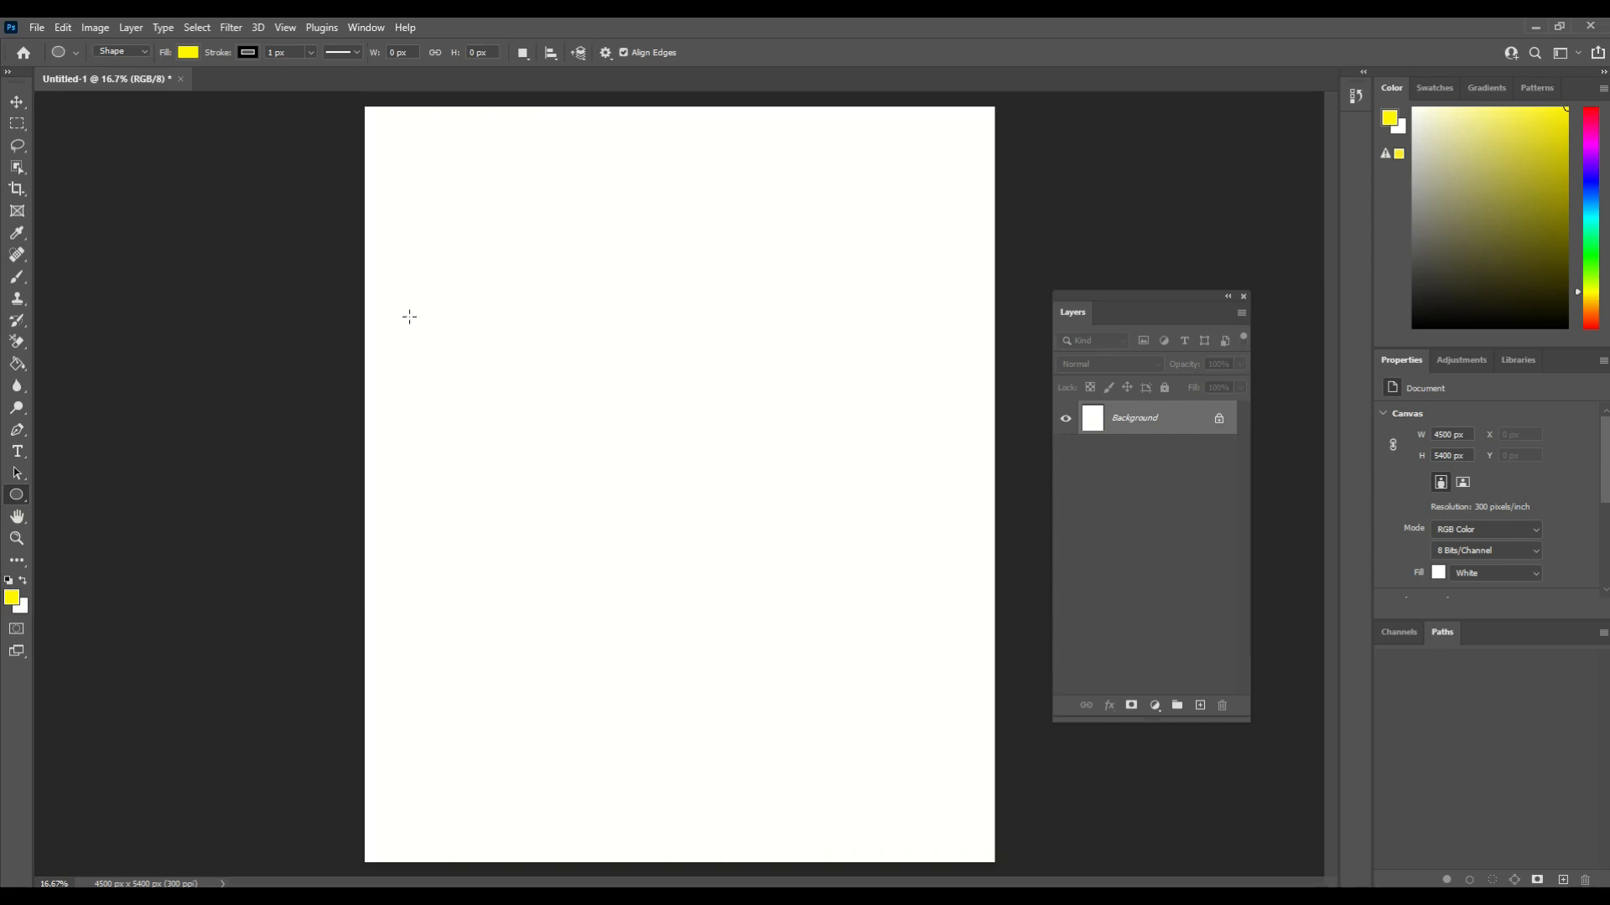
pyautogui.moveTo(420, 204); pyautogui.dragTo(982, 771)
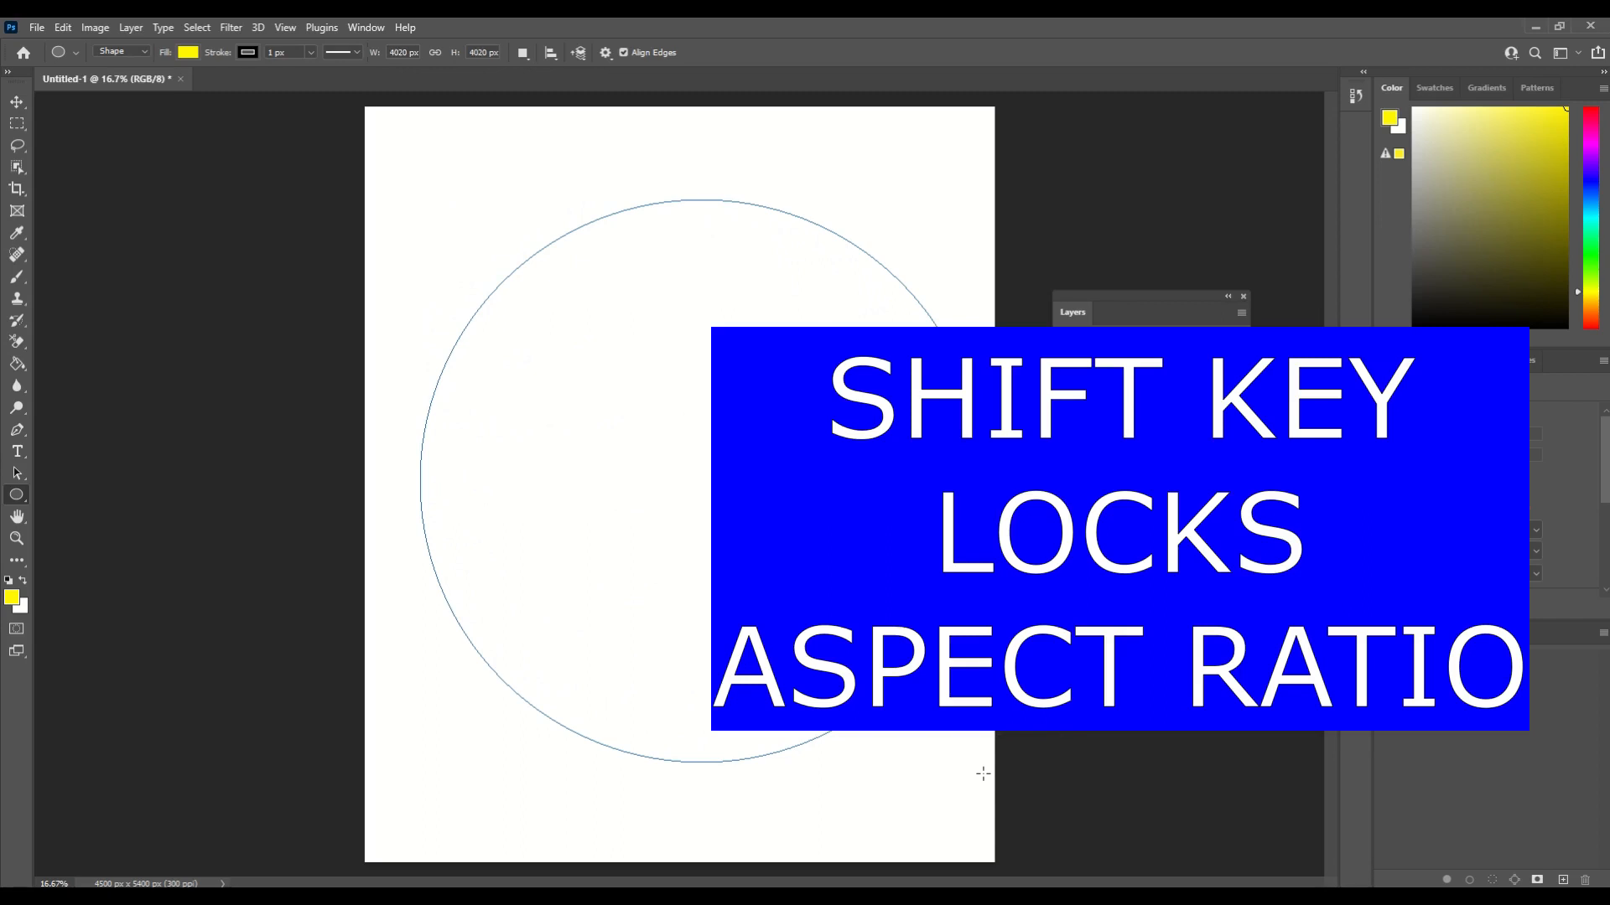
pyautogui.click(15, 103)
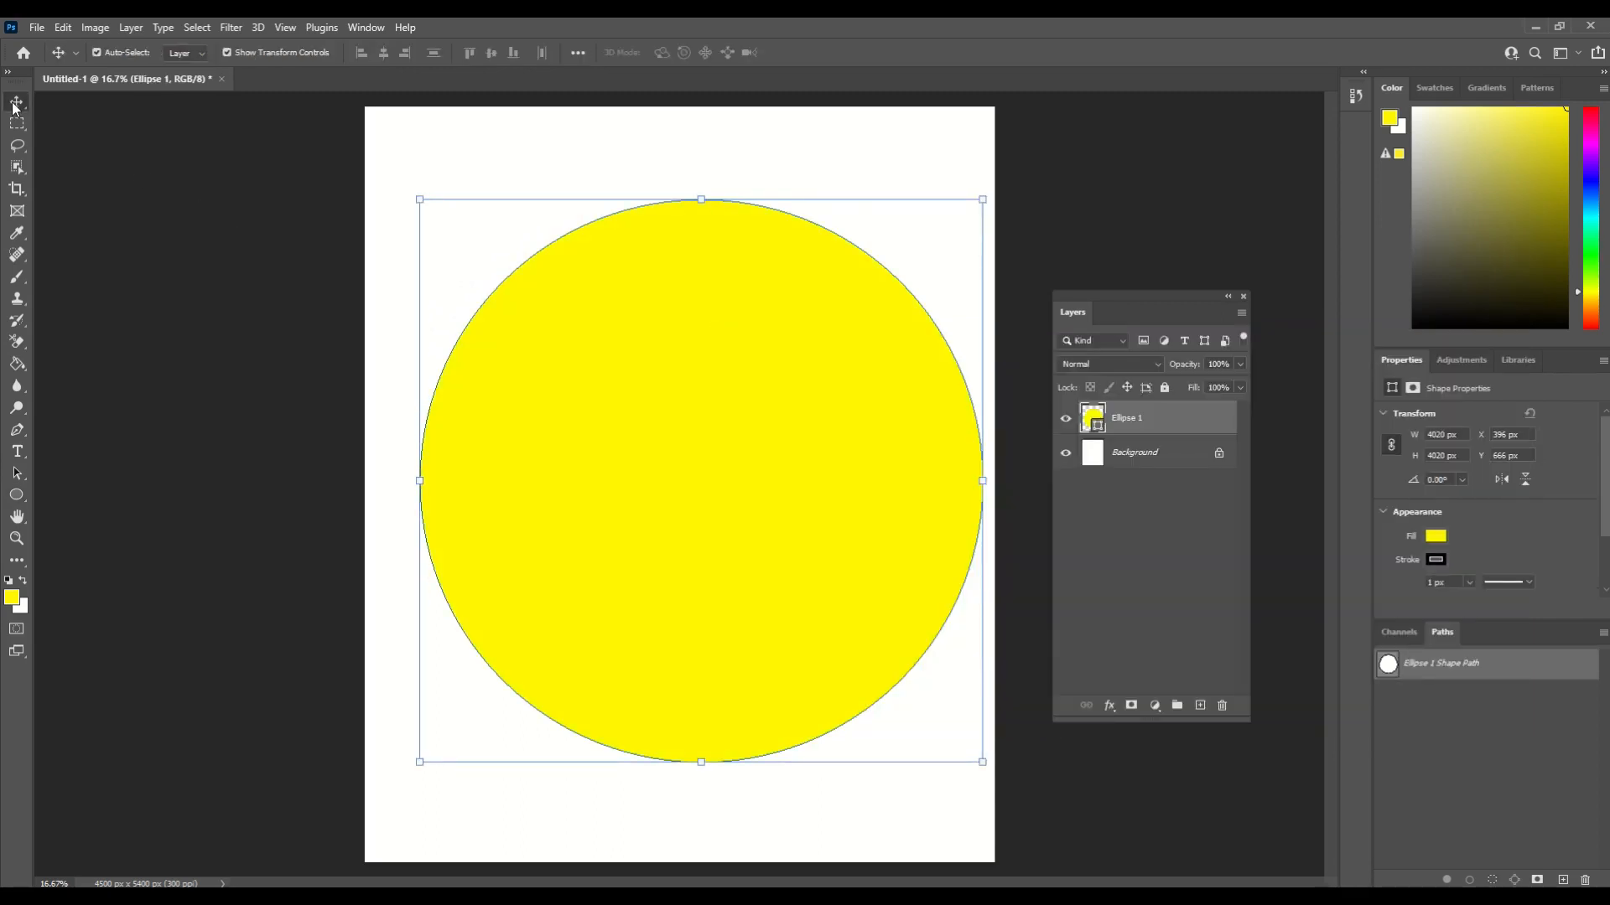
pyautogui.moveTo(614, 349); pyautogui.dragTo(647, 375)
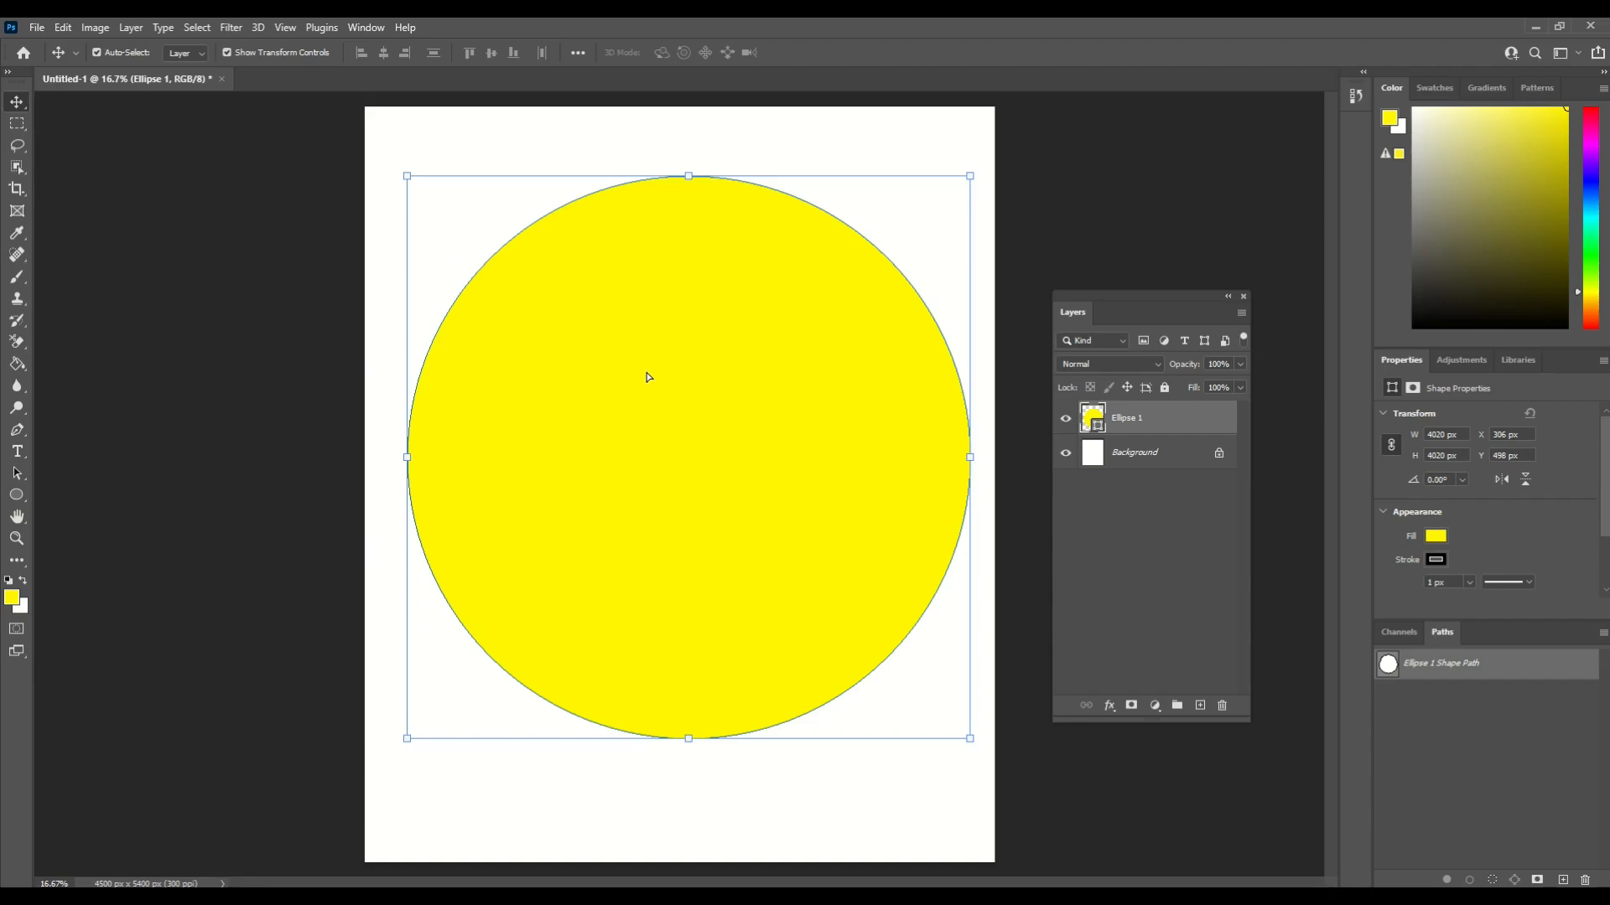
pyautogui.click(310, 255)
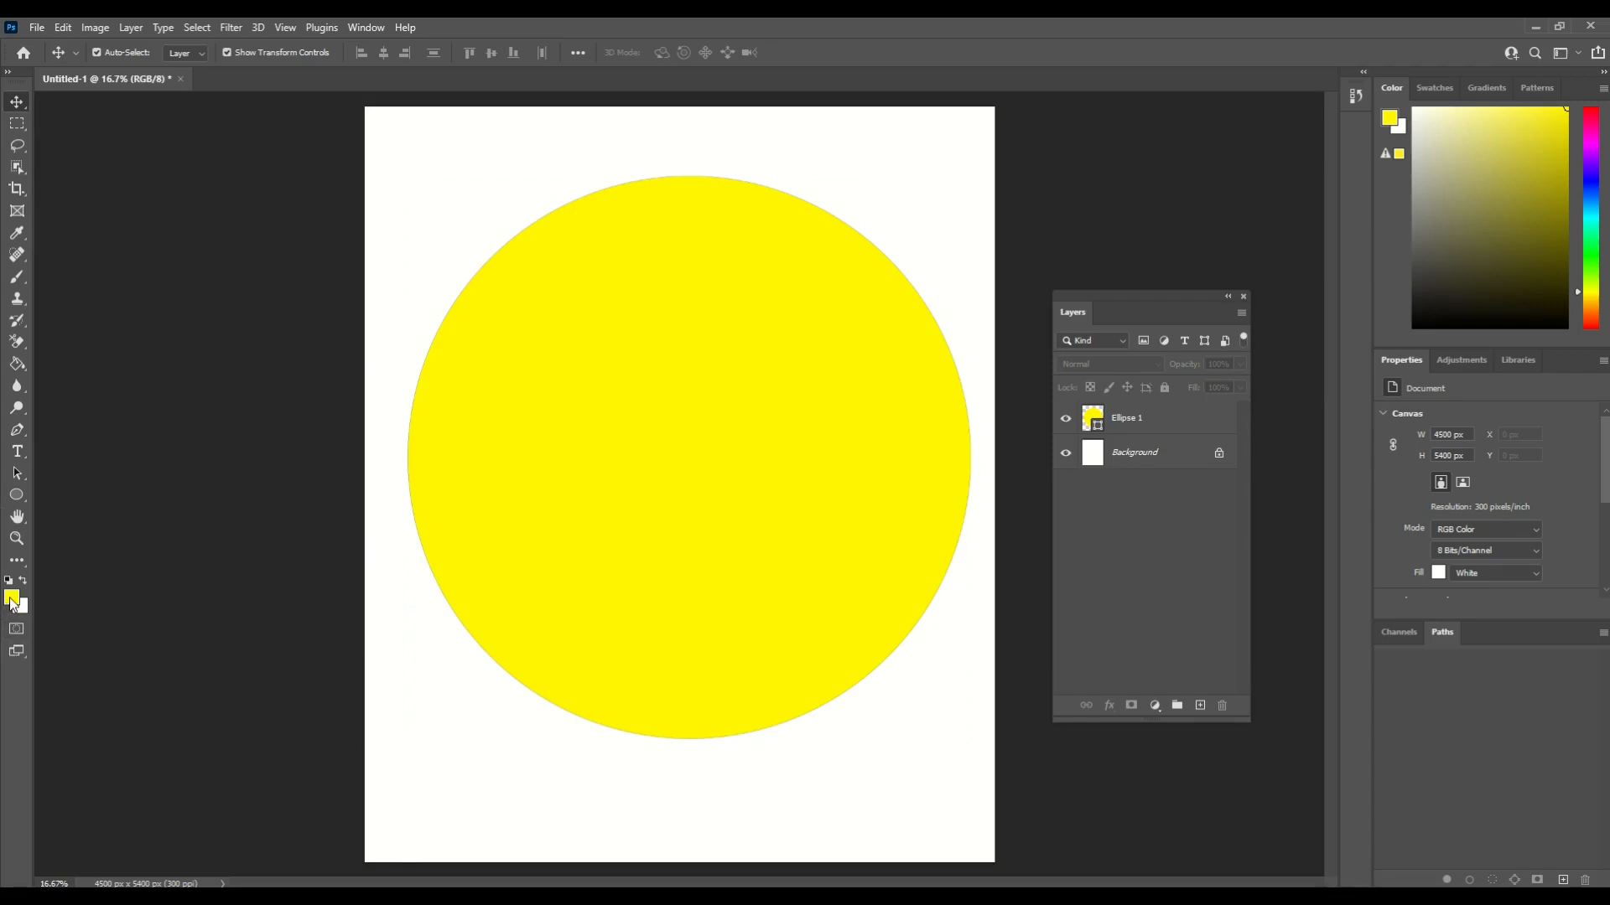
# Swap the foreground and background colours, making yellow the background, and set the foreground to black.
pyautogui.press('x')
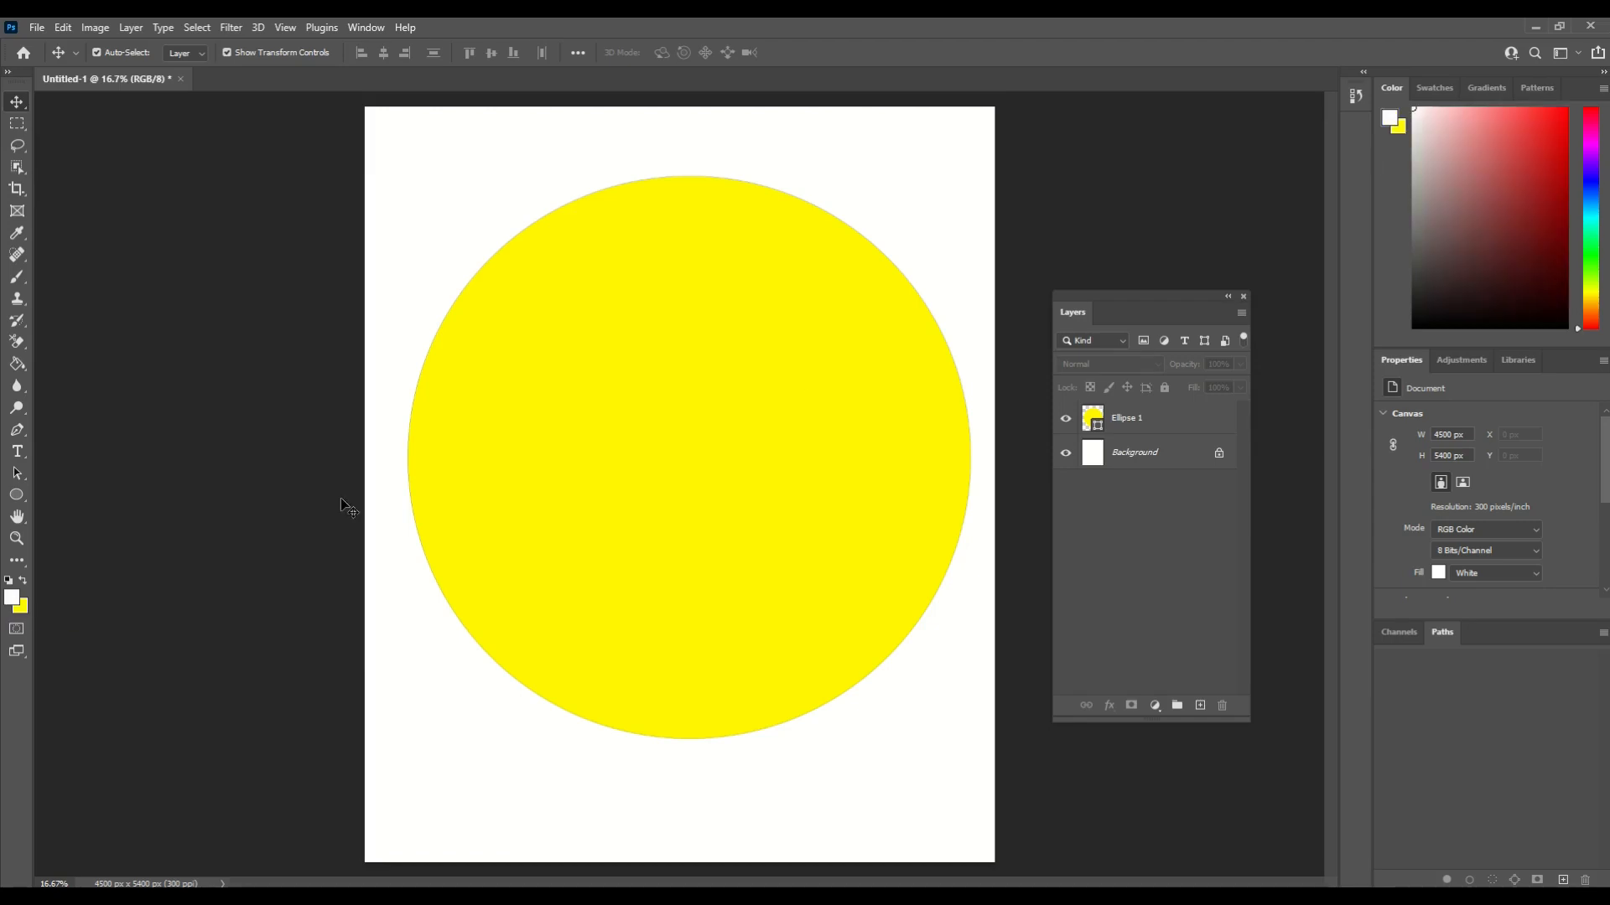
pyautogui.click(15, 601)
pyautogui.click(977, 375)
pyautogui.moveTo(977, 376); pyautogui.dragTo(873, 488)
pyautogui.click(1314, 220)
pyautogui.press('v')
# Draw a thin black rectangle about 4146 by 48 px across the upper part of the yellow circle.
pyautogui.click(20, 503)
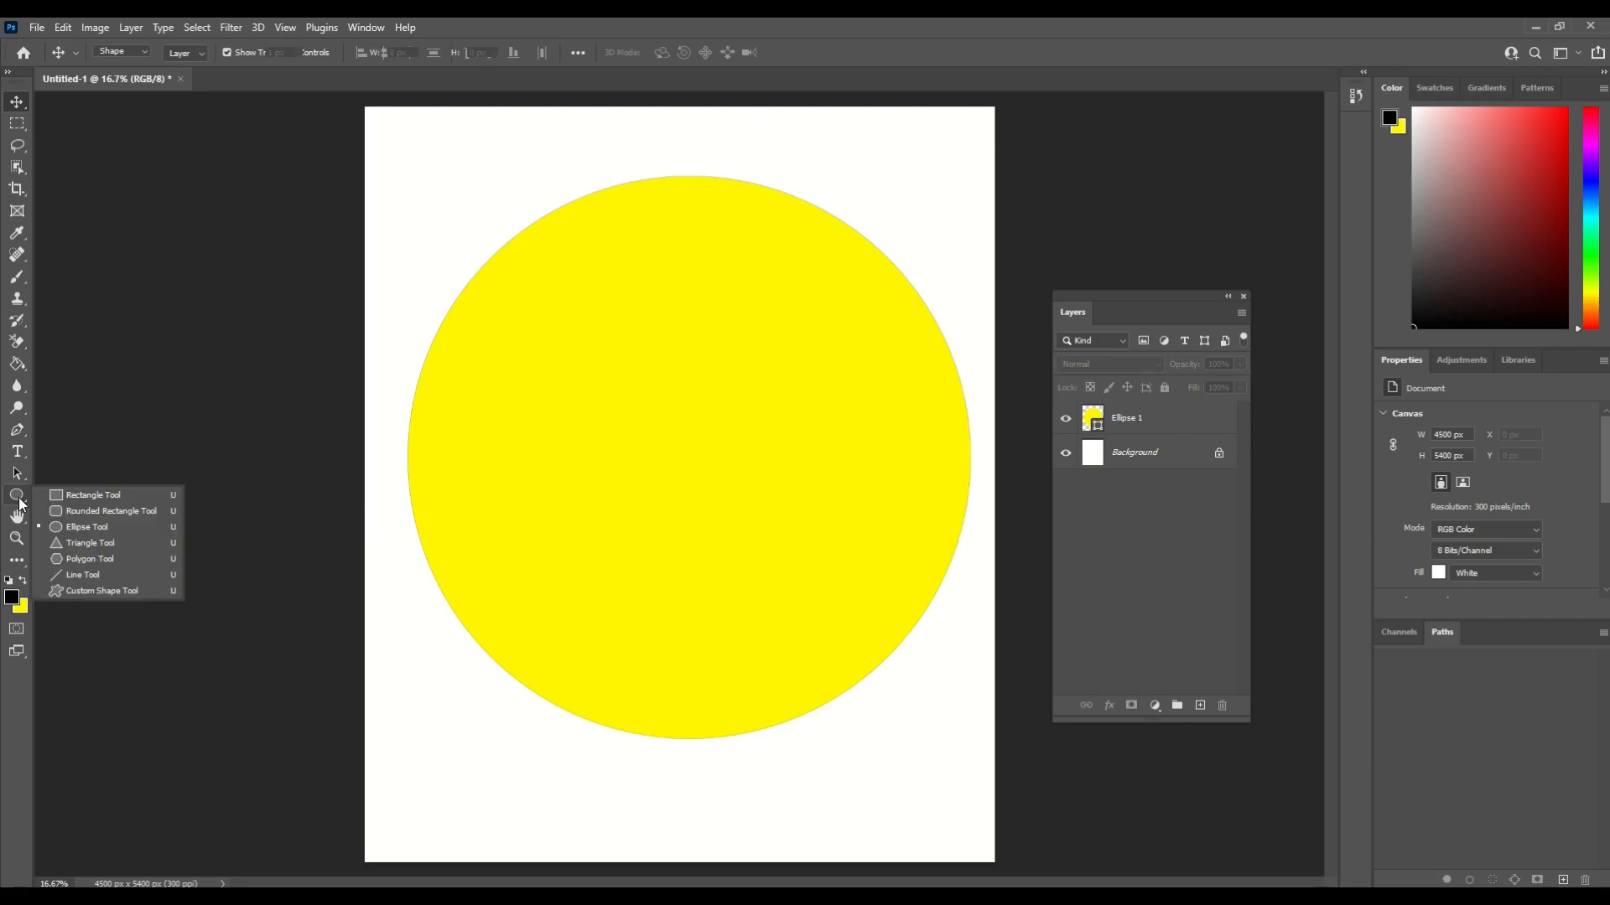
pyautogui.click(76, 499)
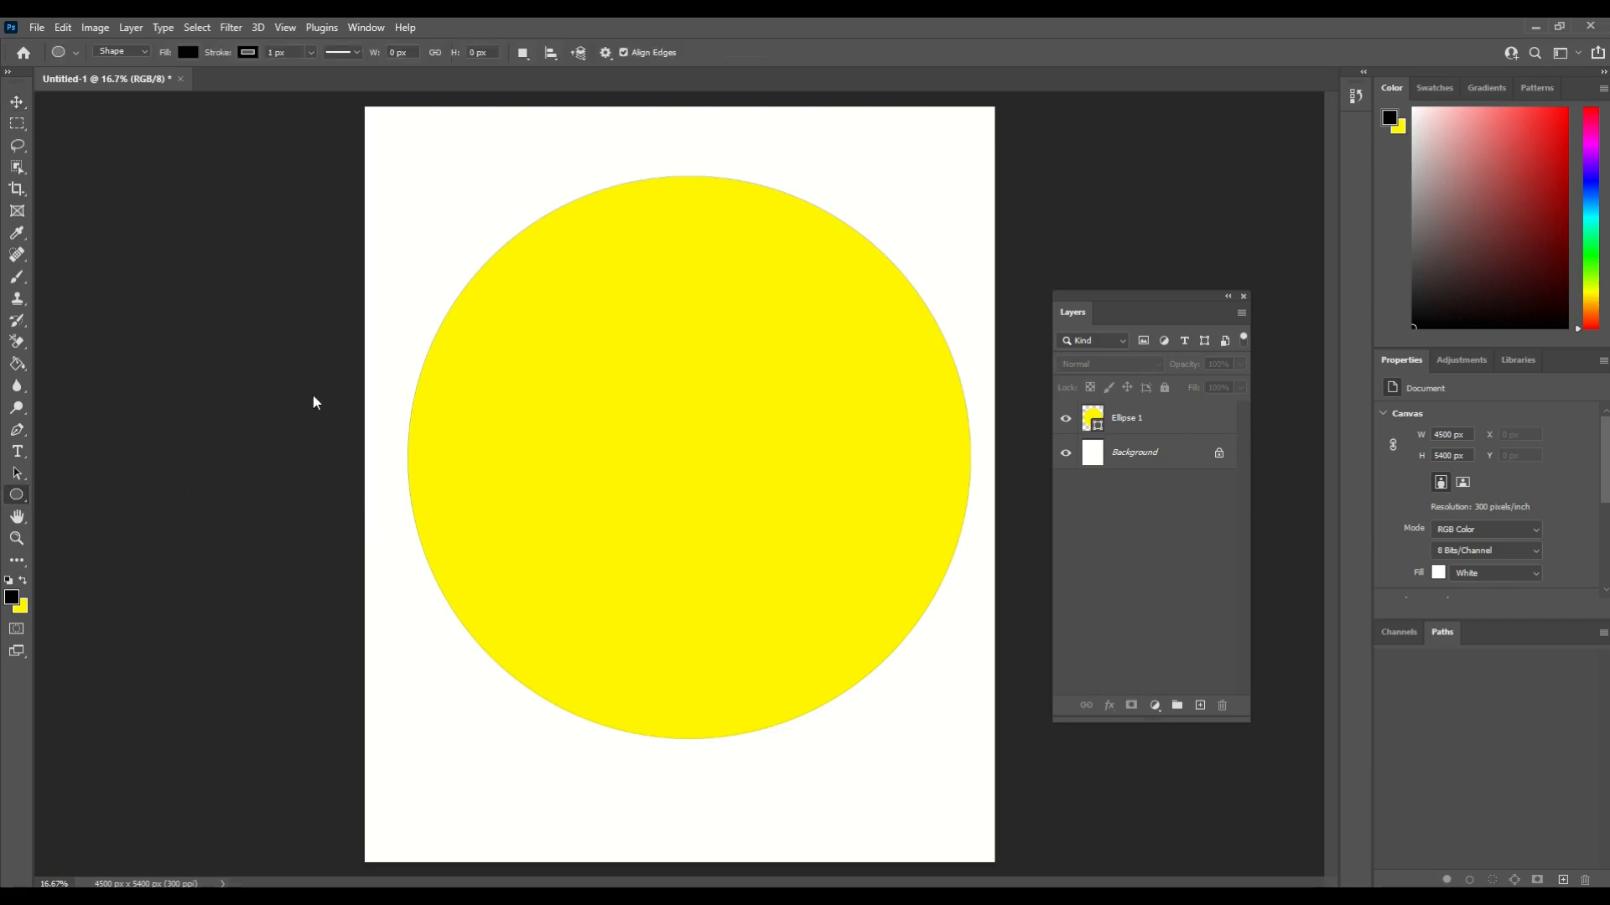
pyautogui.moveTo(394, 295); pyautogui.dragTo(975, 301)
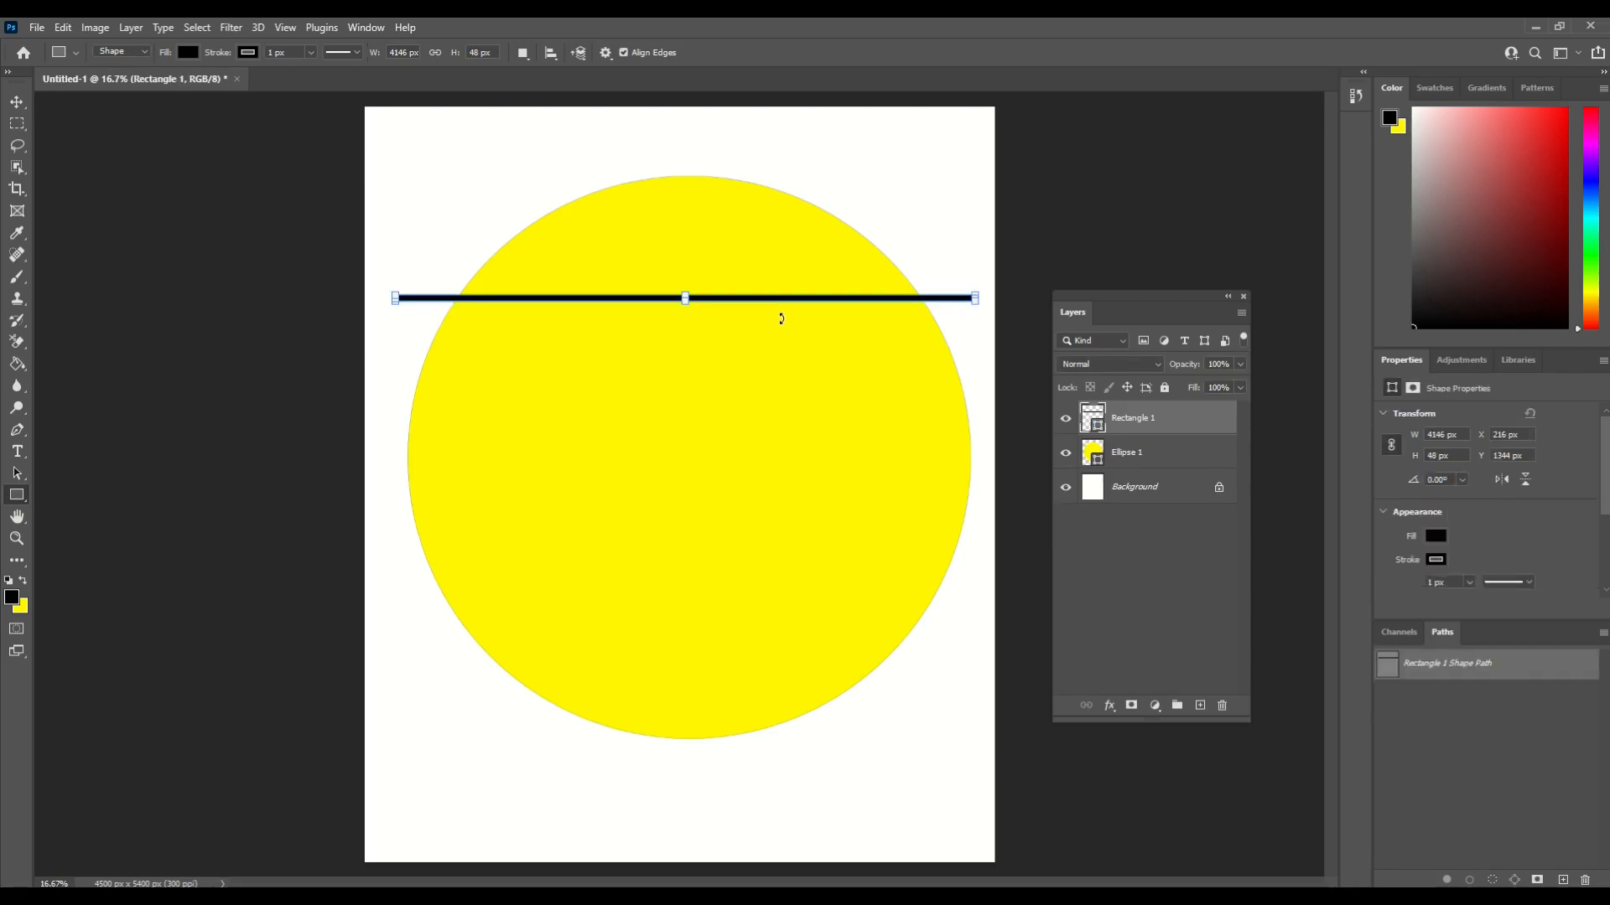
# Select the rectangle and ellipse layers together and rasterize them.
pyautogui.press('shift')
pyautogui.keyDown('shift'); pyautogui.click(1149, 457); pyautogui.keyUp('shift')
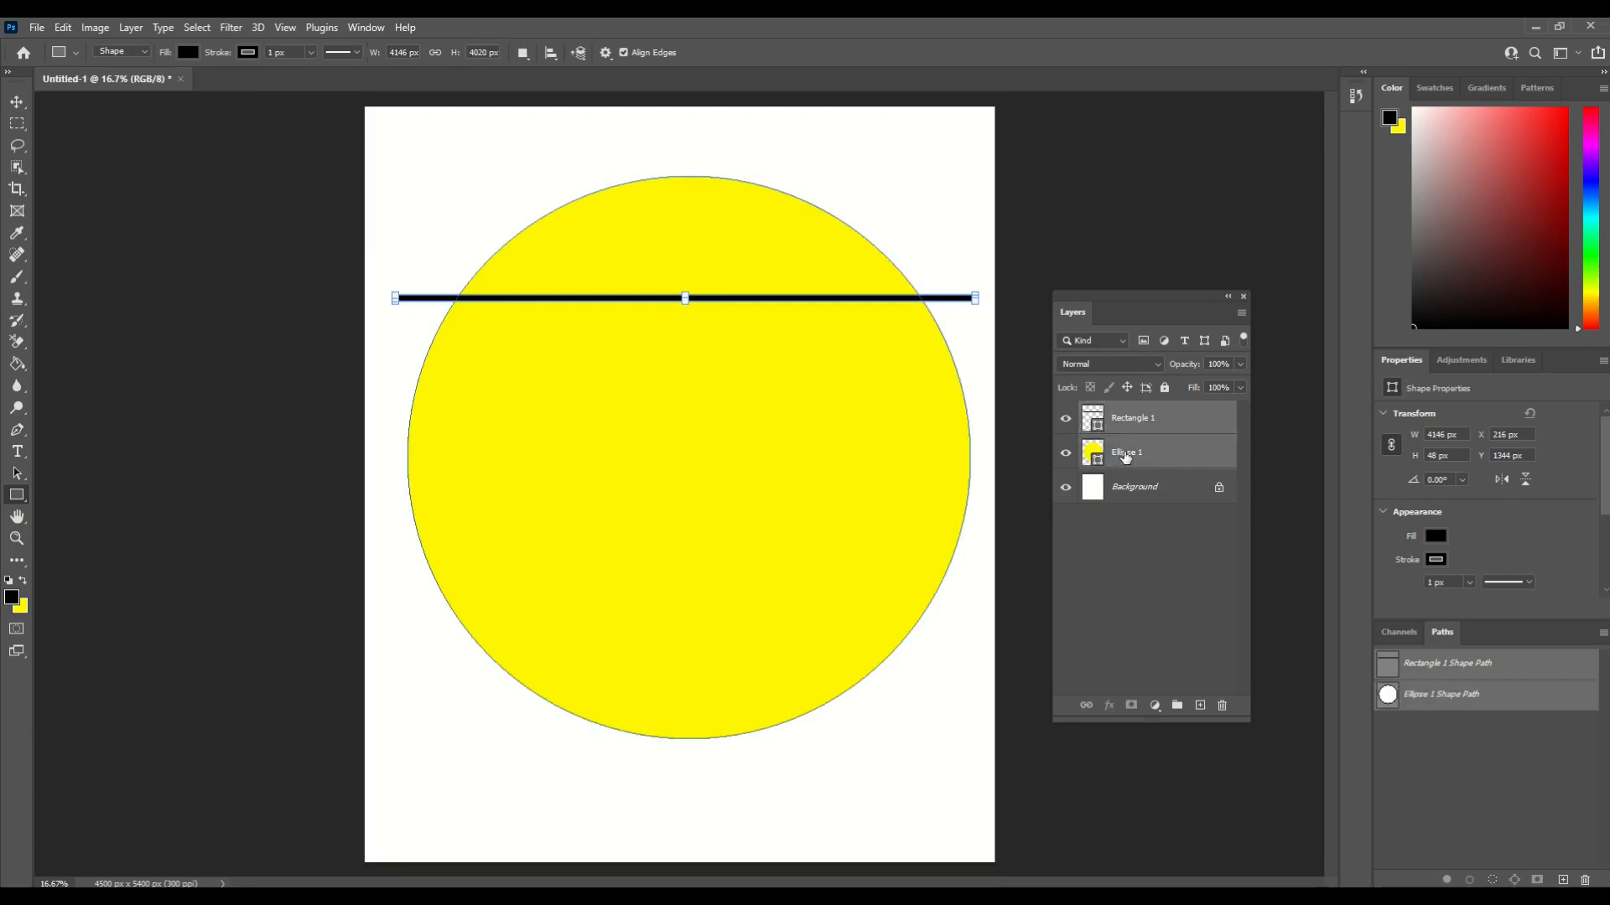
pyautogui.rightClick(1167, 450)
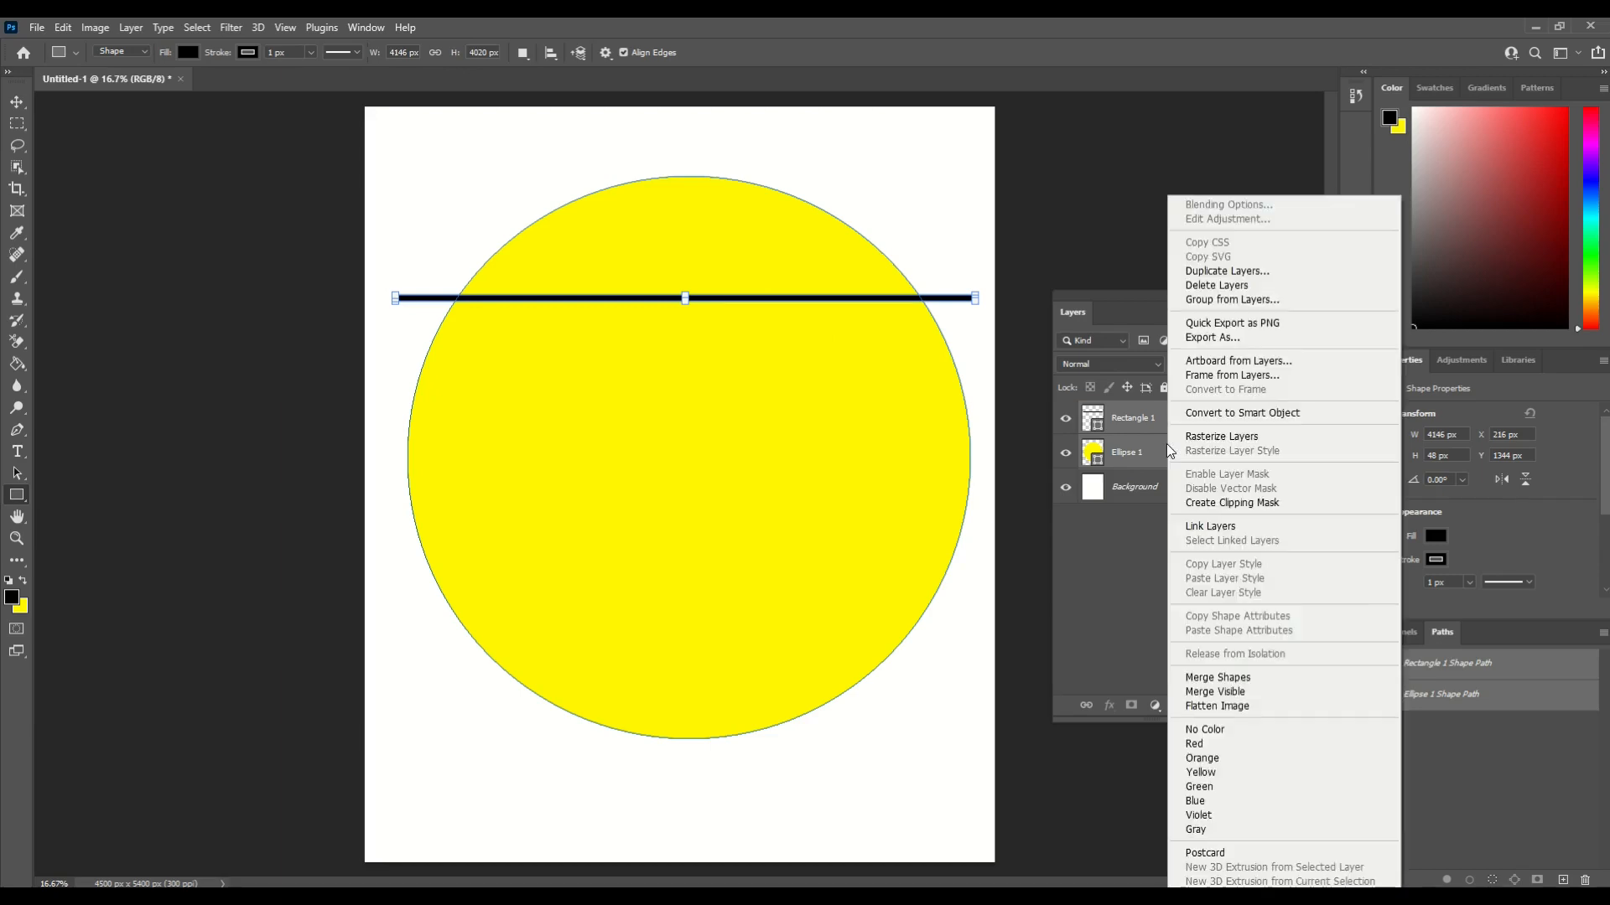
pyautogui.click(1188, 437)
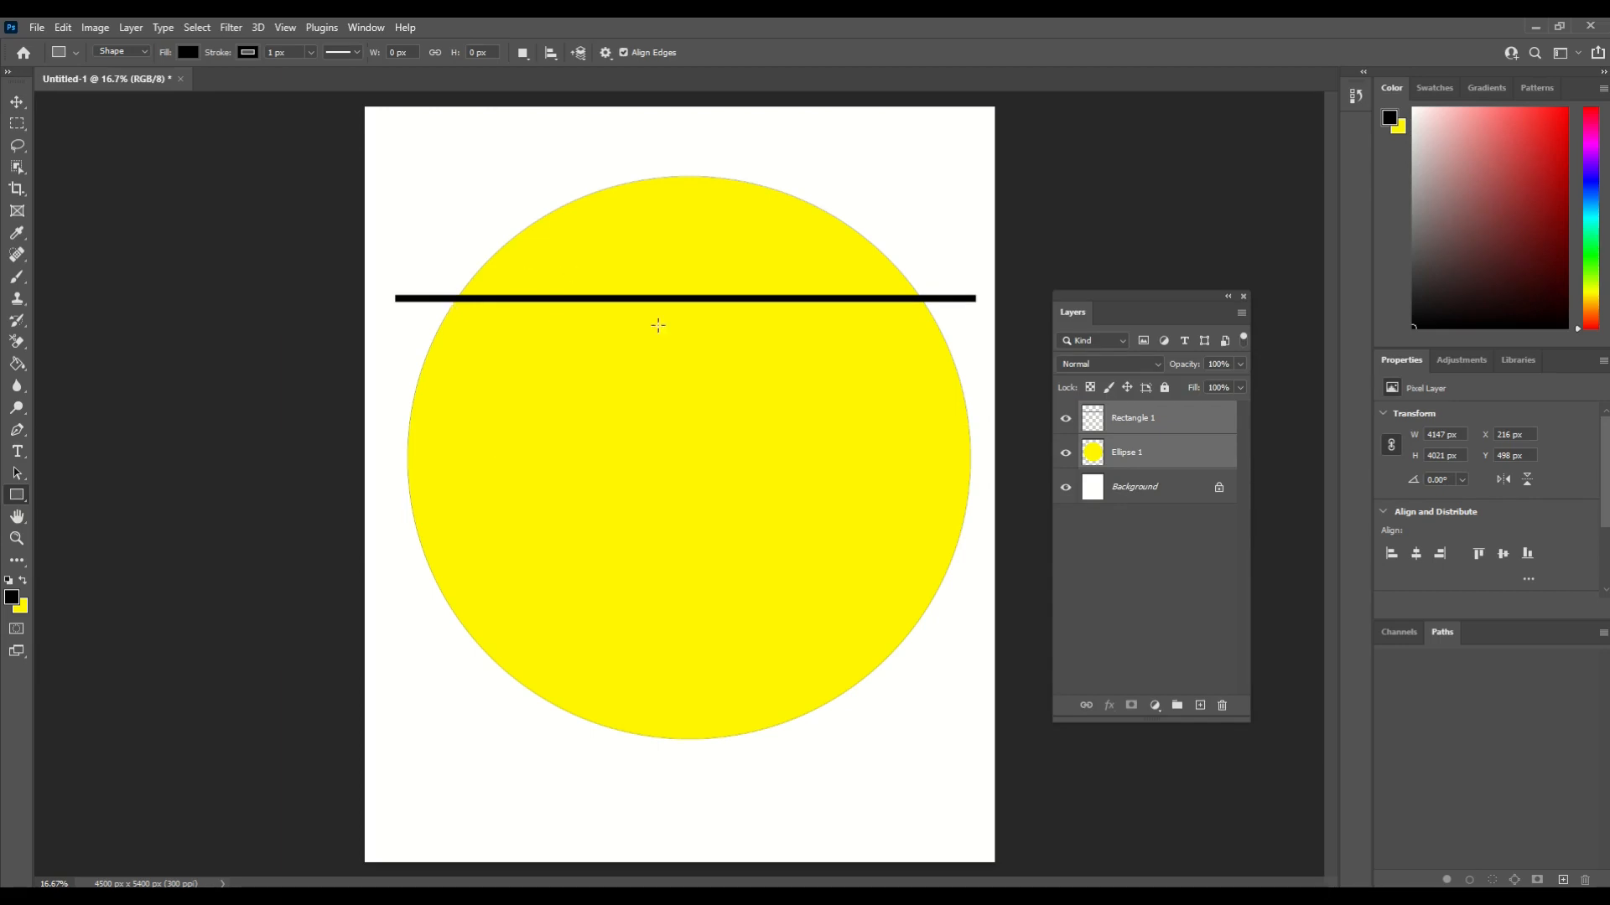
# Merge the rasterized rectangle and ellipse layers into one and hide the Background layer.
pyautogui.rightClick(1190, 445)
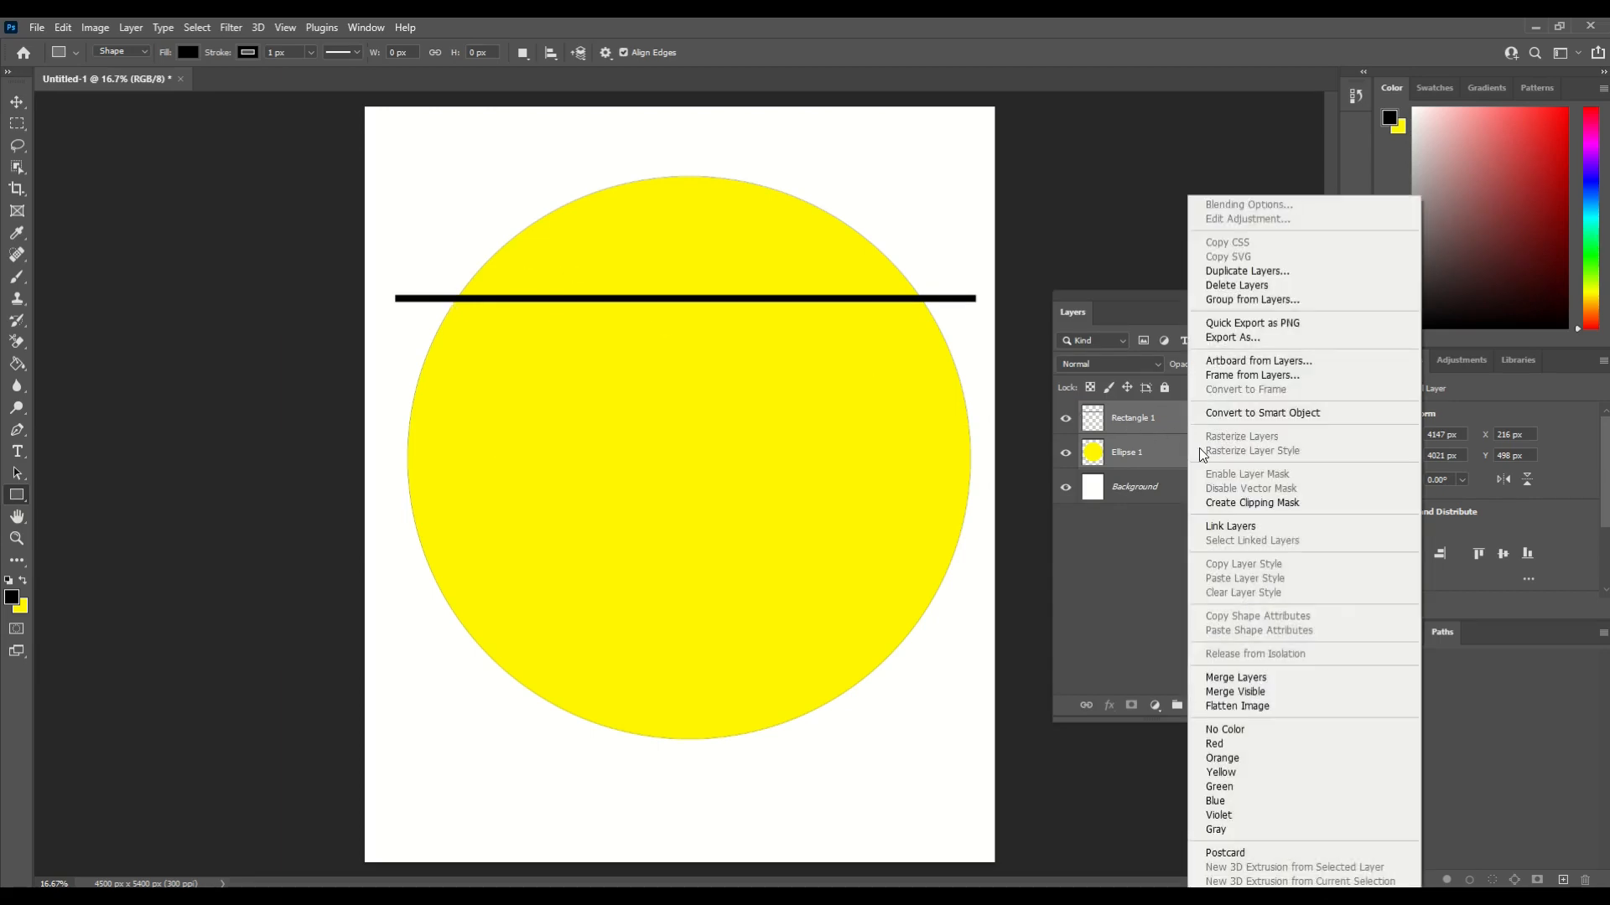
pyautogui.click(1223, 679)
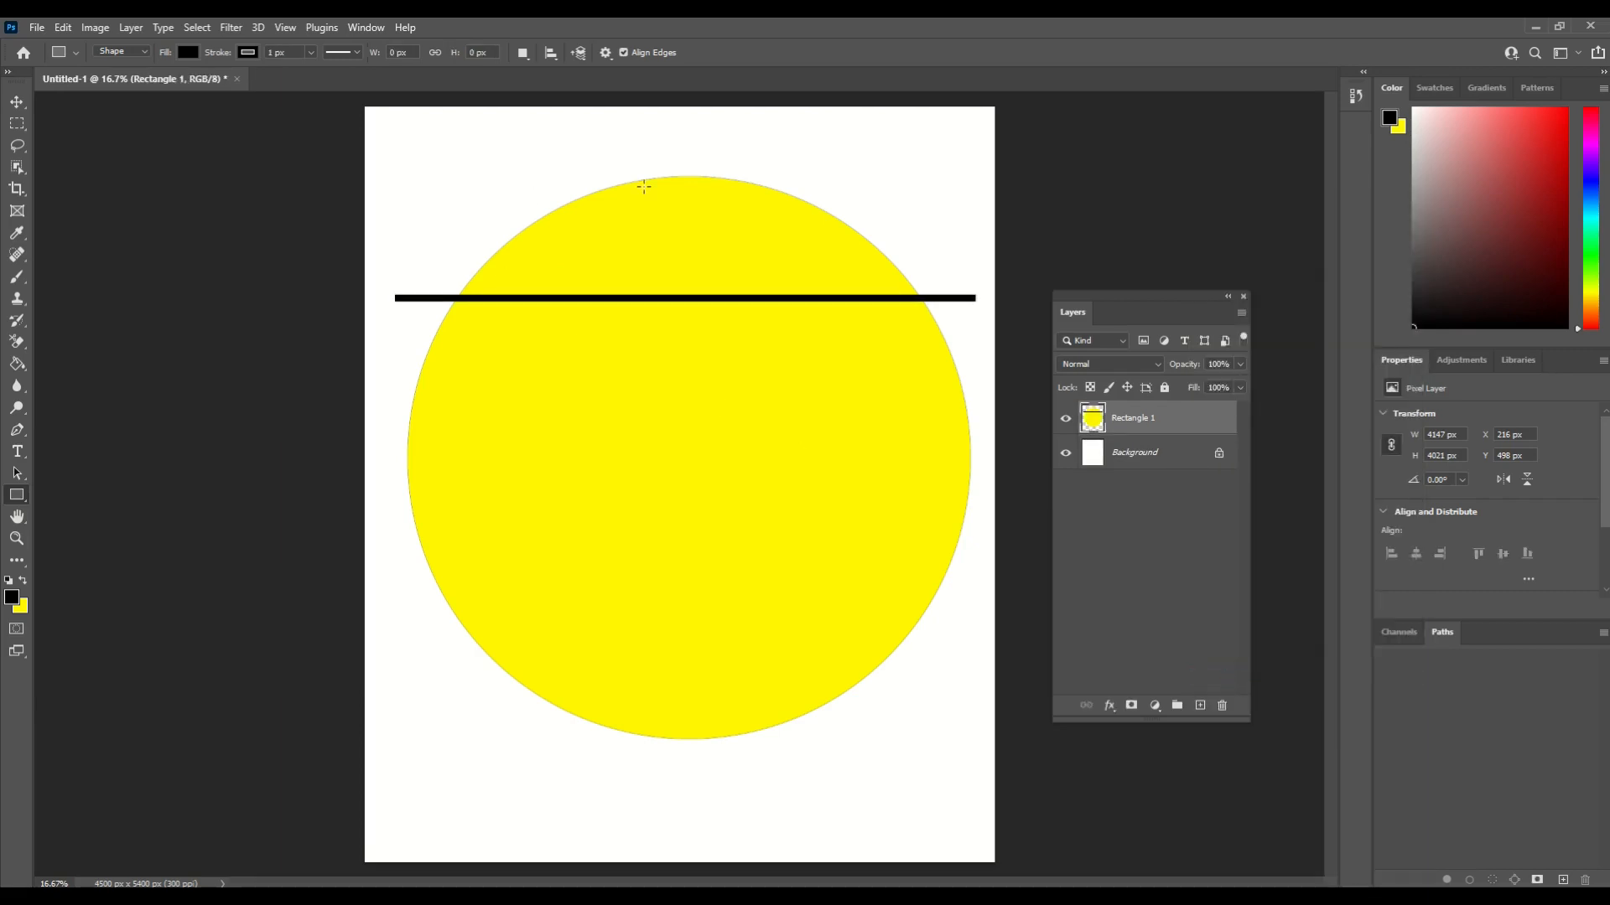
pyautogui.click(1067, 455)
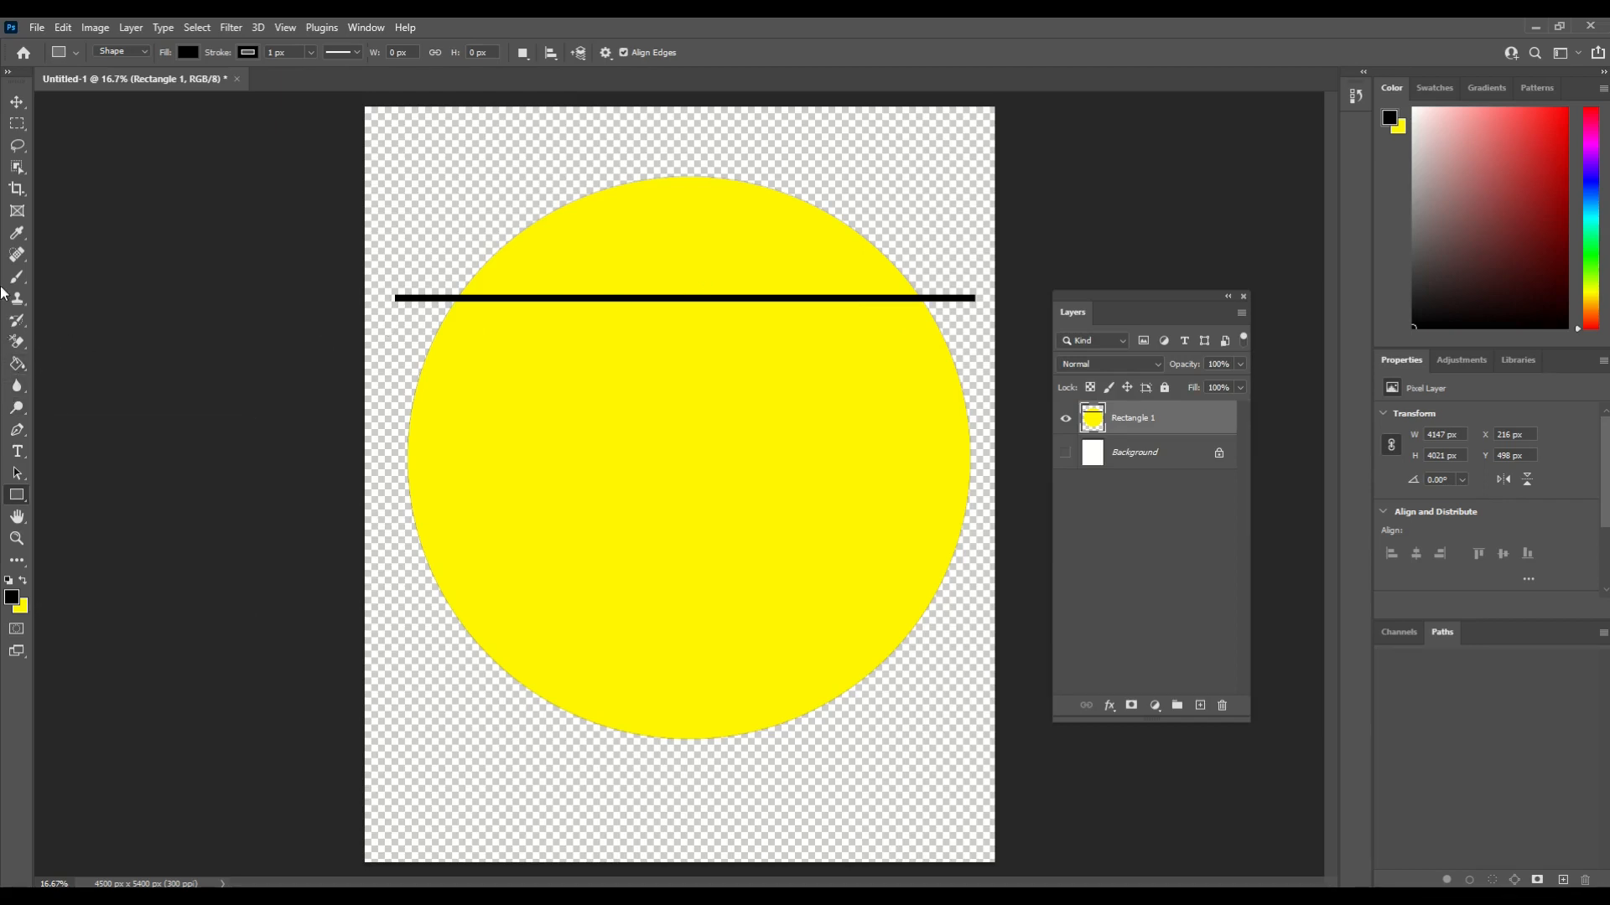
# Erase the black bar from the merged layer with the Magic Eraser tool to cut a transparent gap through the circle.
pyautogui.moveTo(17, 345); pyautogui.dragTo(84, 342)
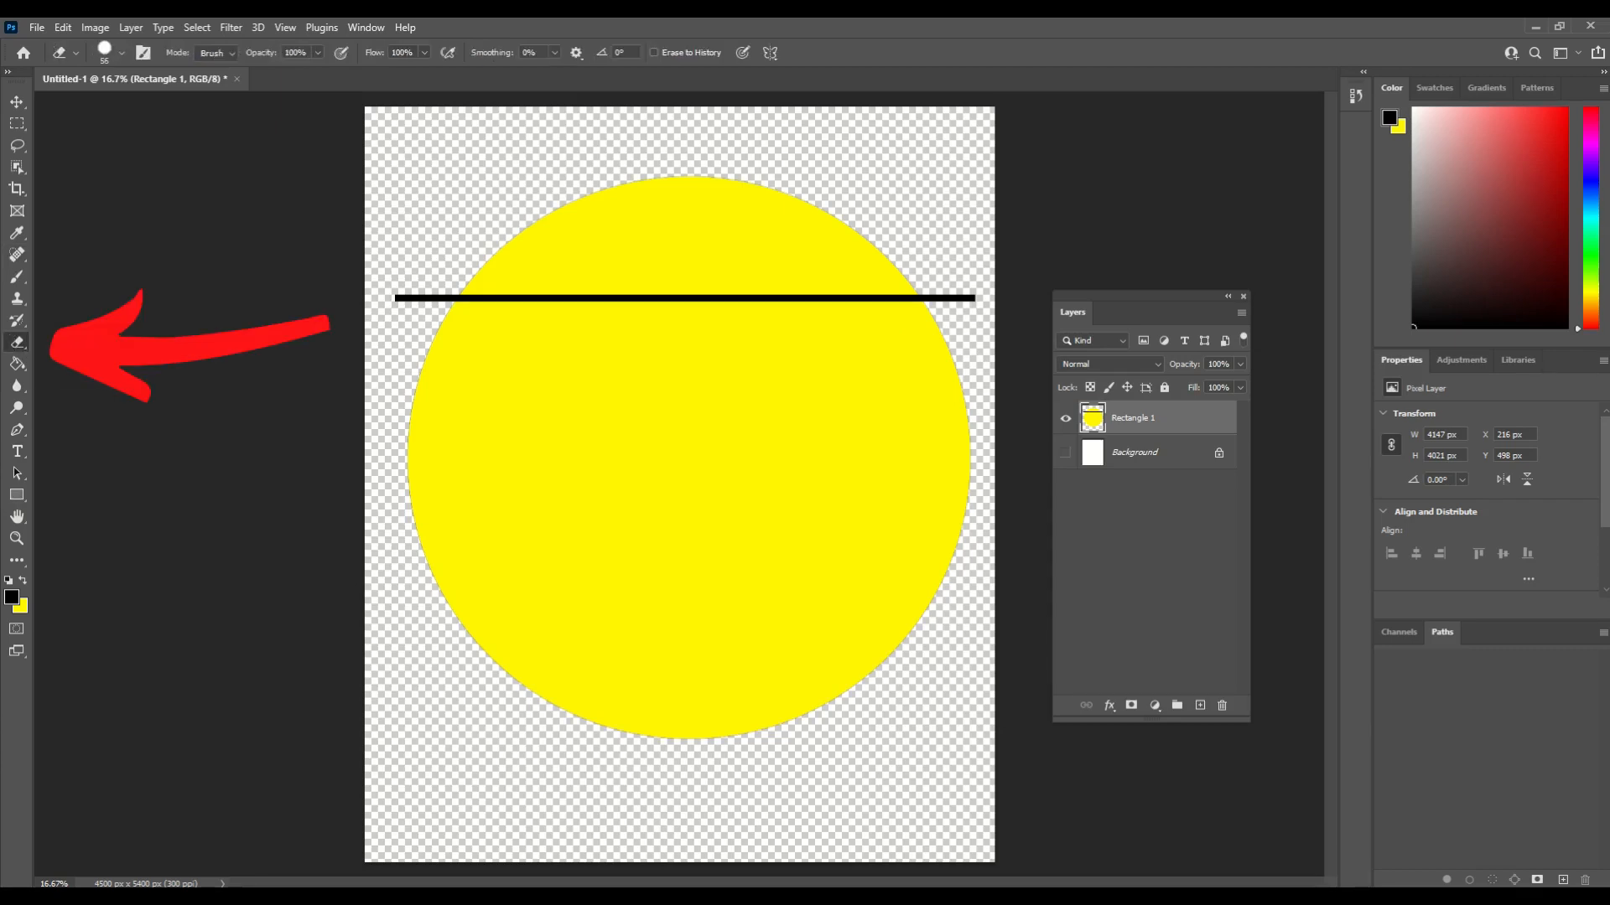
pyautogui.rightClick(23, 350)
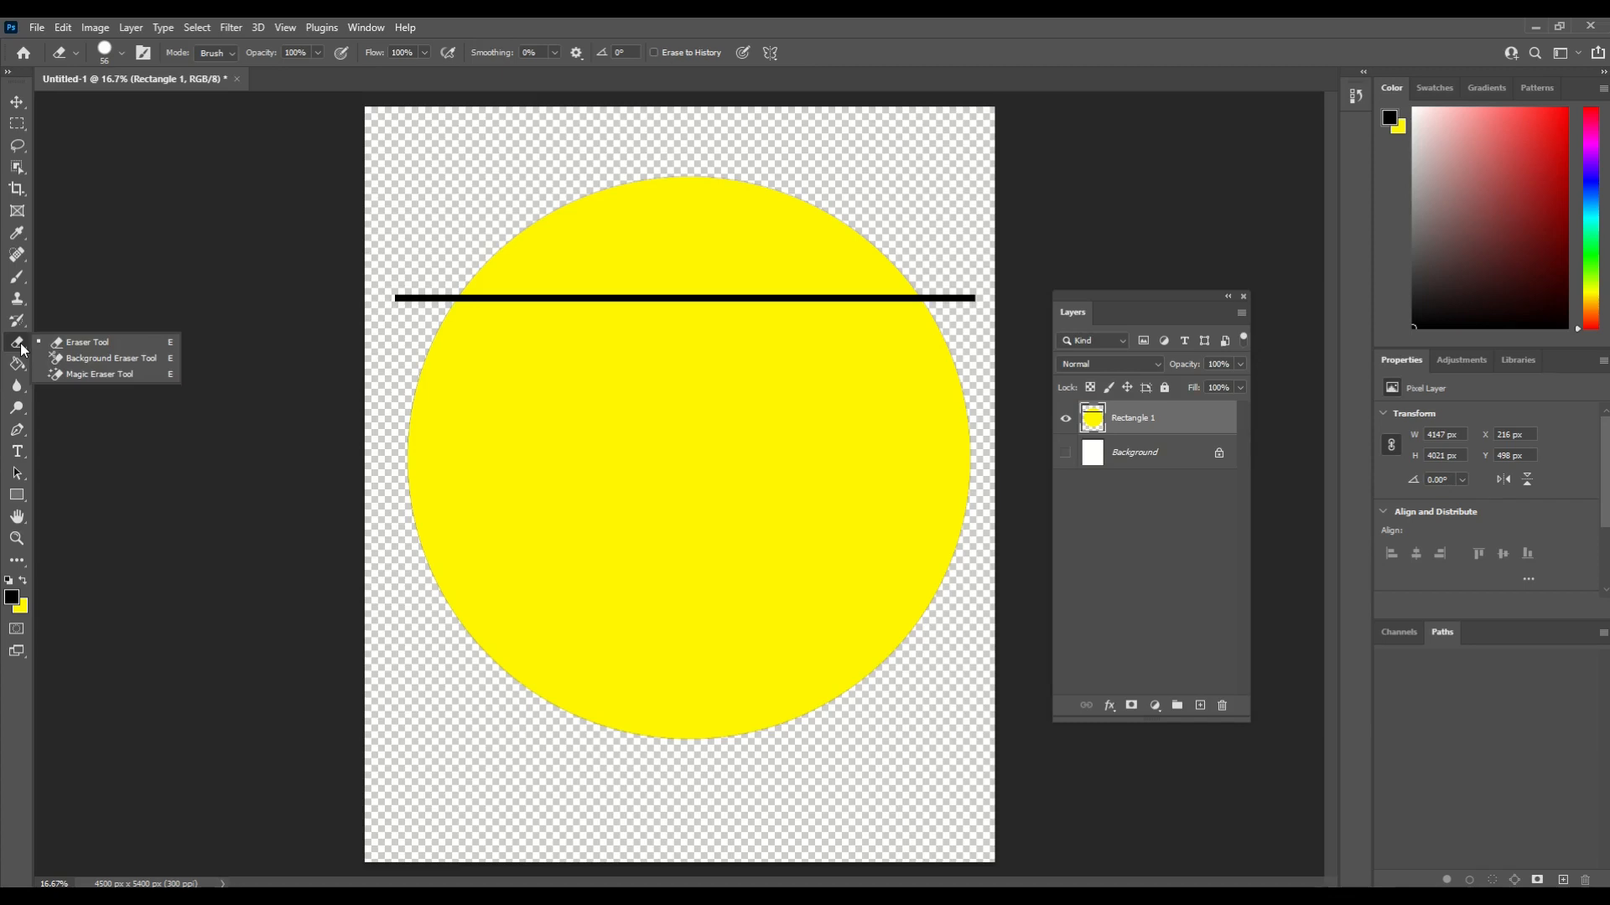
pyautogui.click(92, 375)
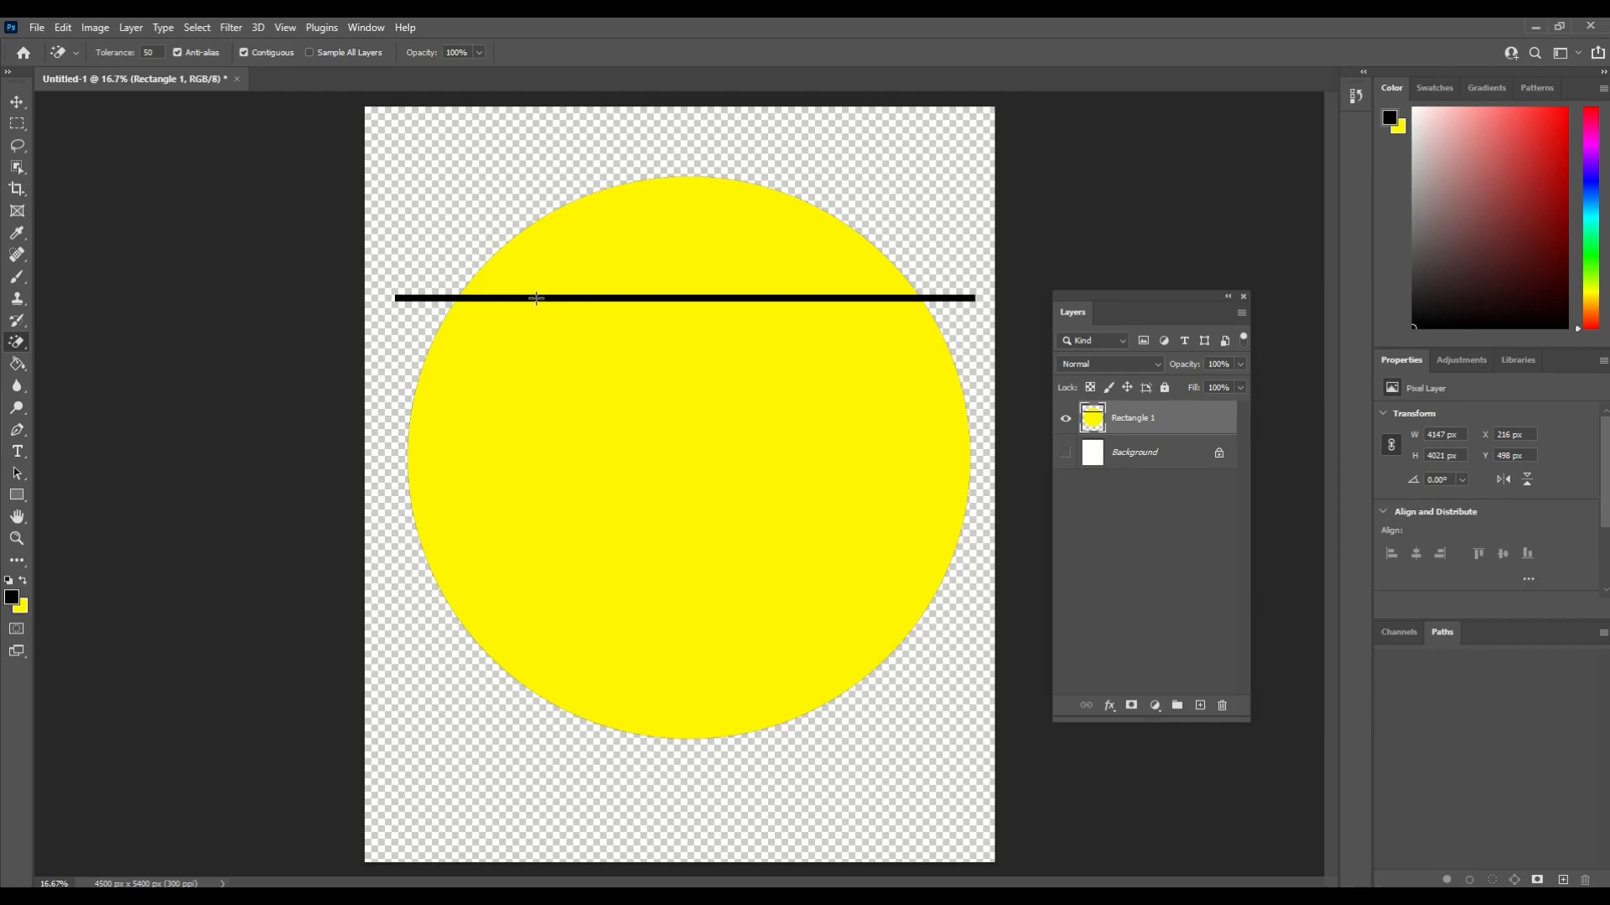
pyautogui.click(536, 298)
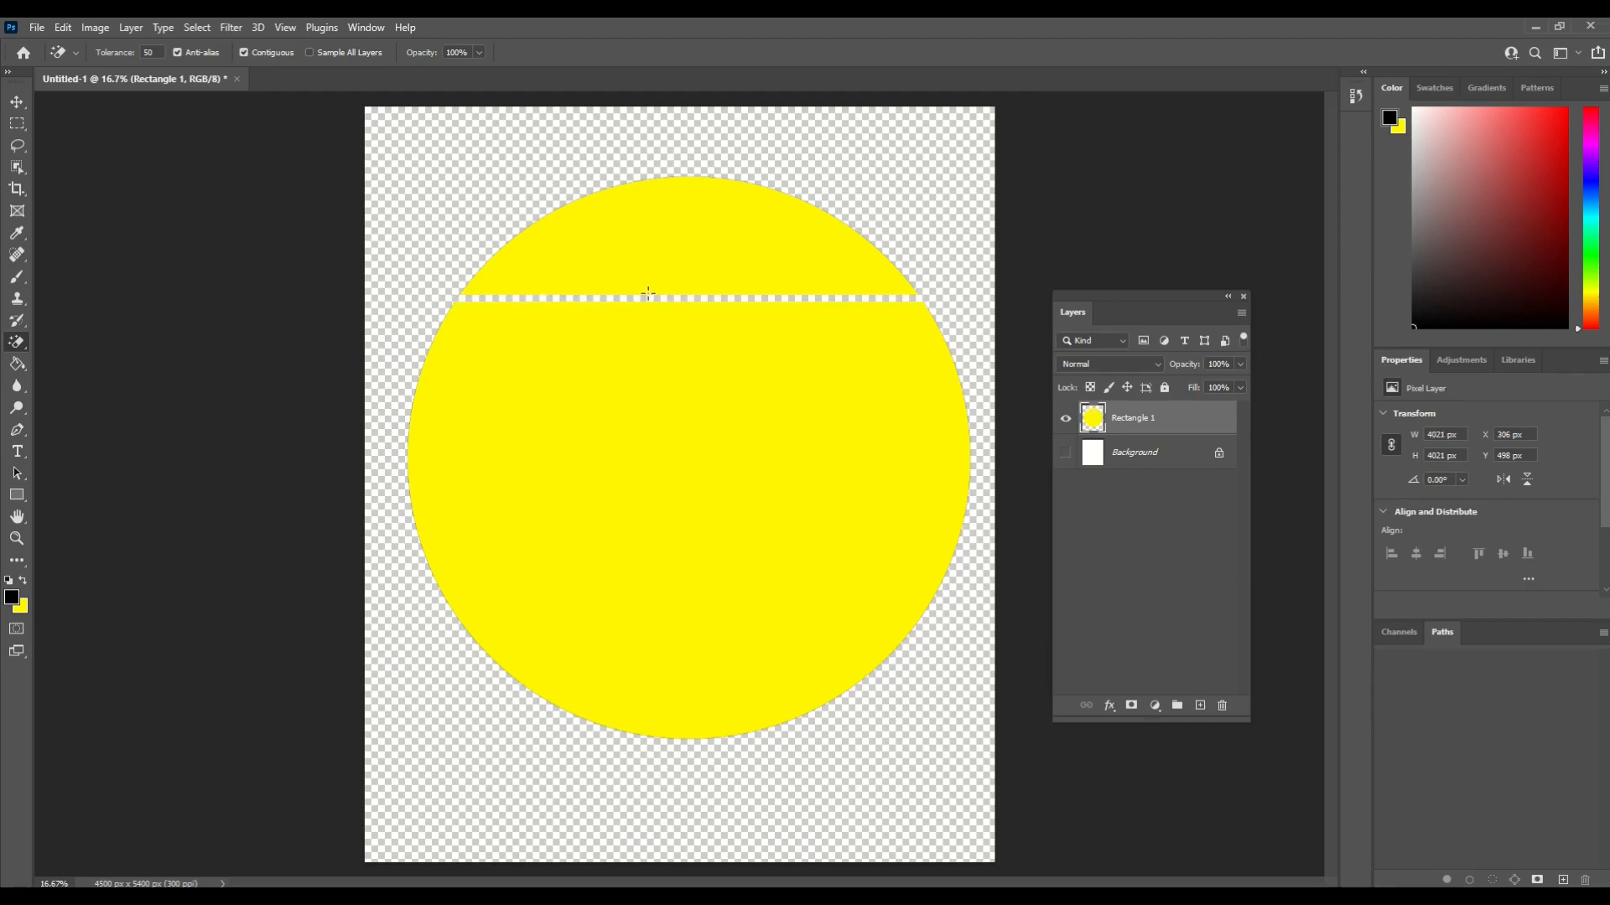
# Move the floating Layers panel clear of the circle and examine the transparent gap up close.
pyautogui.hotkey('ctrl', '+')
pyautogui.scroll(3, 539, 259)
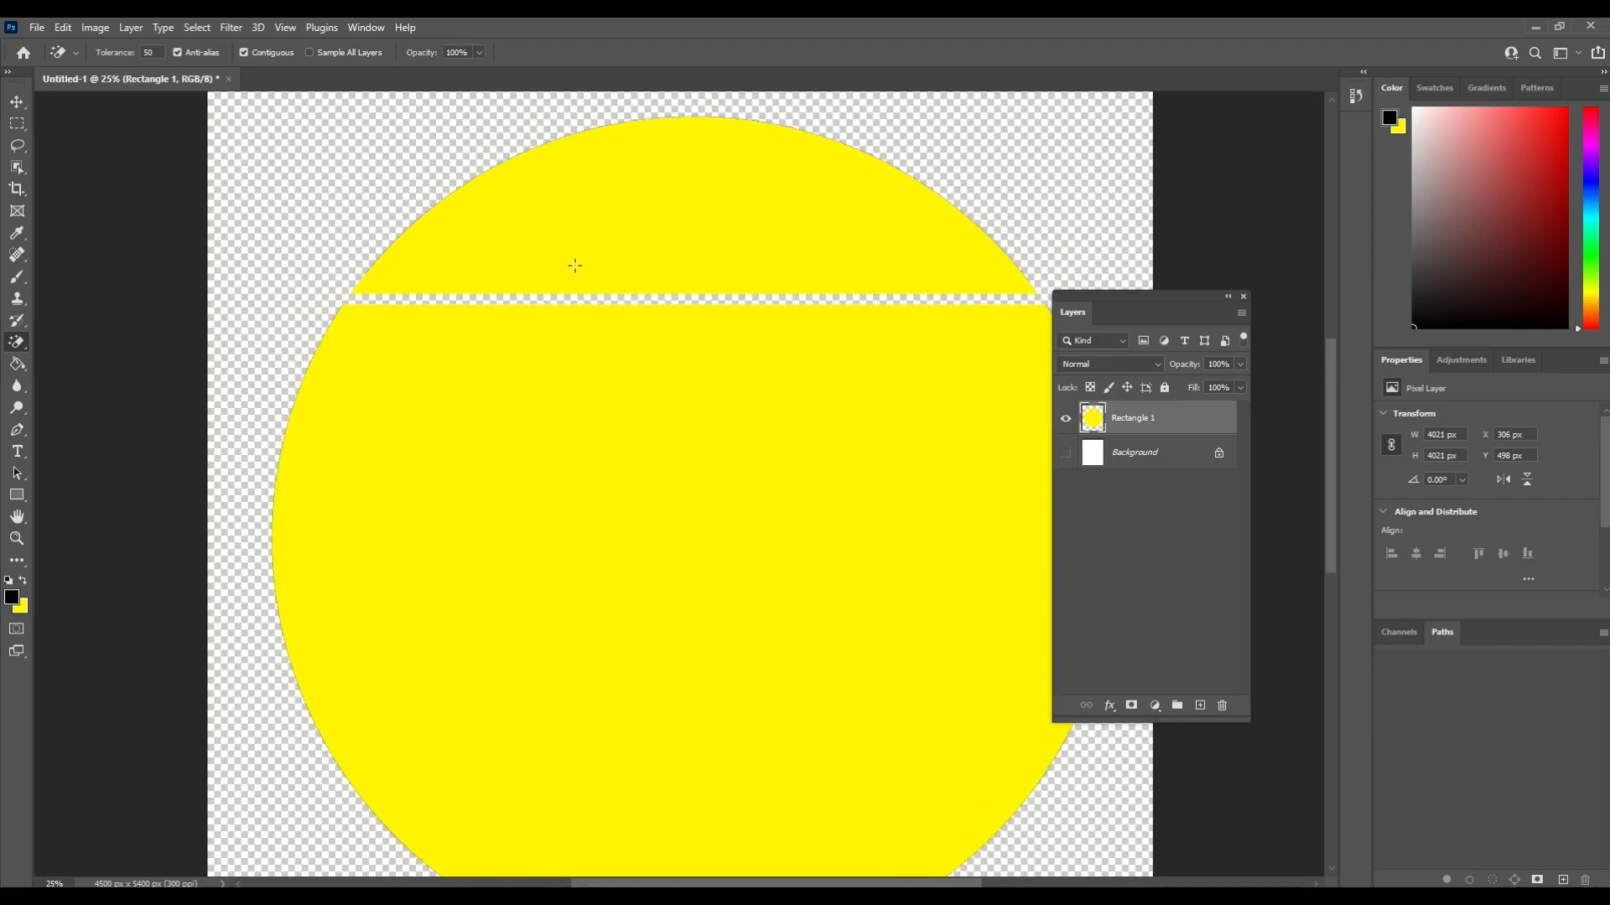
pyautogui.moveTo(1069, 299); pyautogui.dragTo(1140, 319)
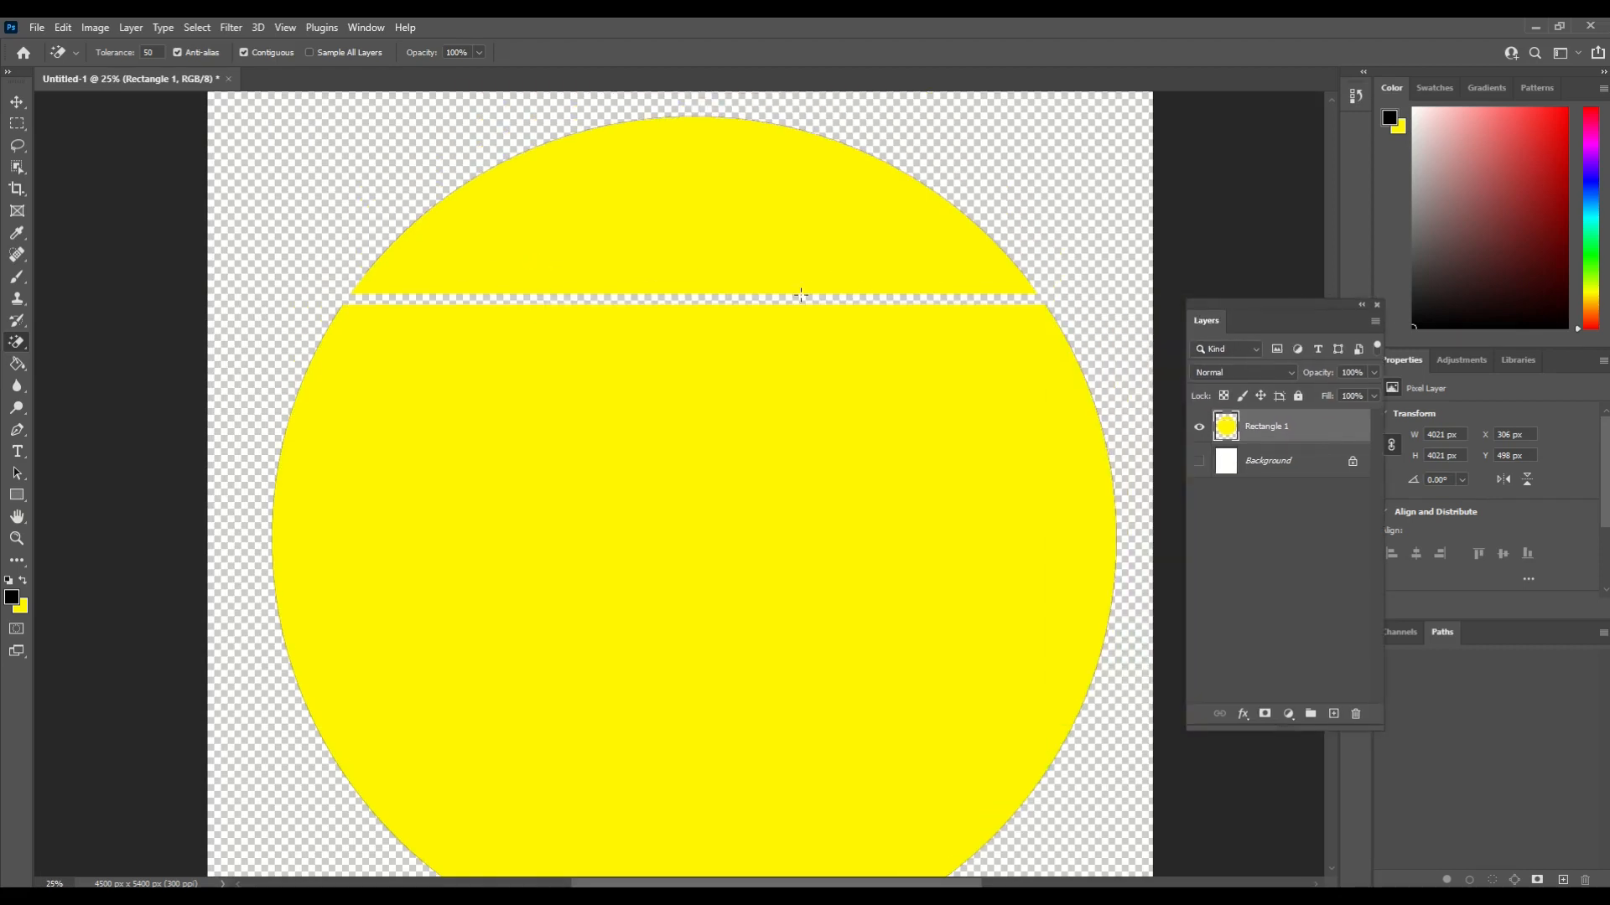
pyautogui.scroll(-1, 477, 394)
pyautogui.scroll(2, 548, 240)
pyautogui.scroll(-1, 546, 394)
pyautogui.scroll(1, 551, 463)
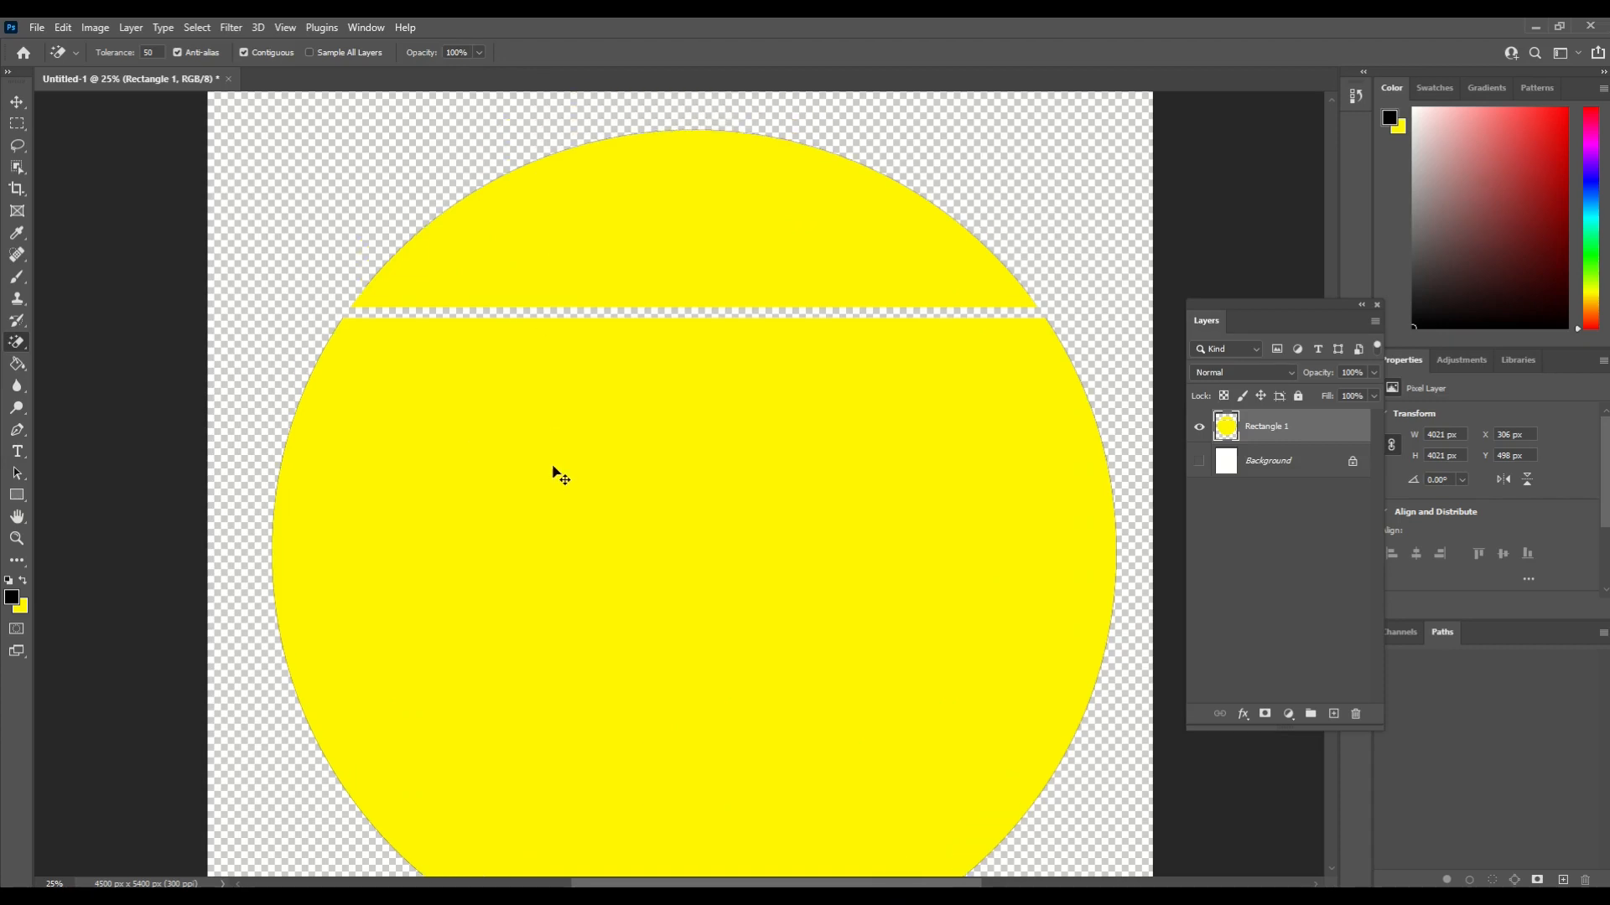
# Undo the bar erasing, the hiding of the Background layer and the merging of the two layers.
pyautogui.hotkey('ctrl', 'z')
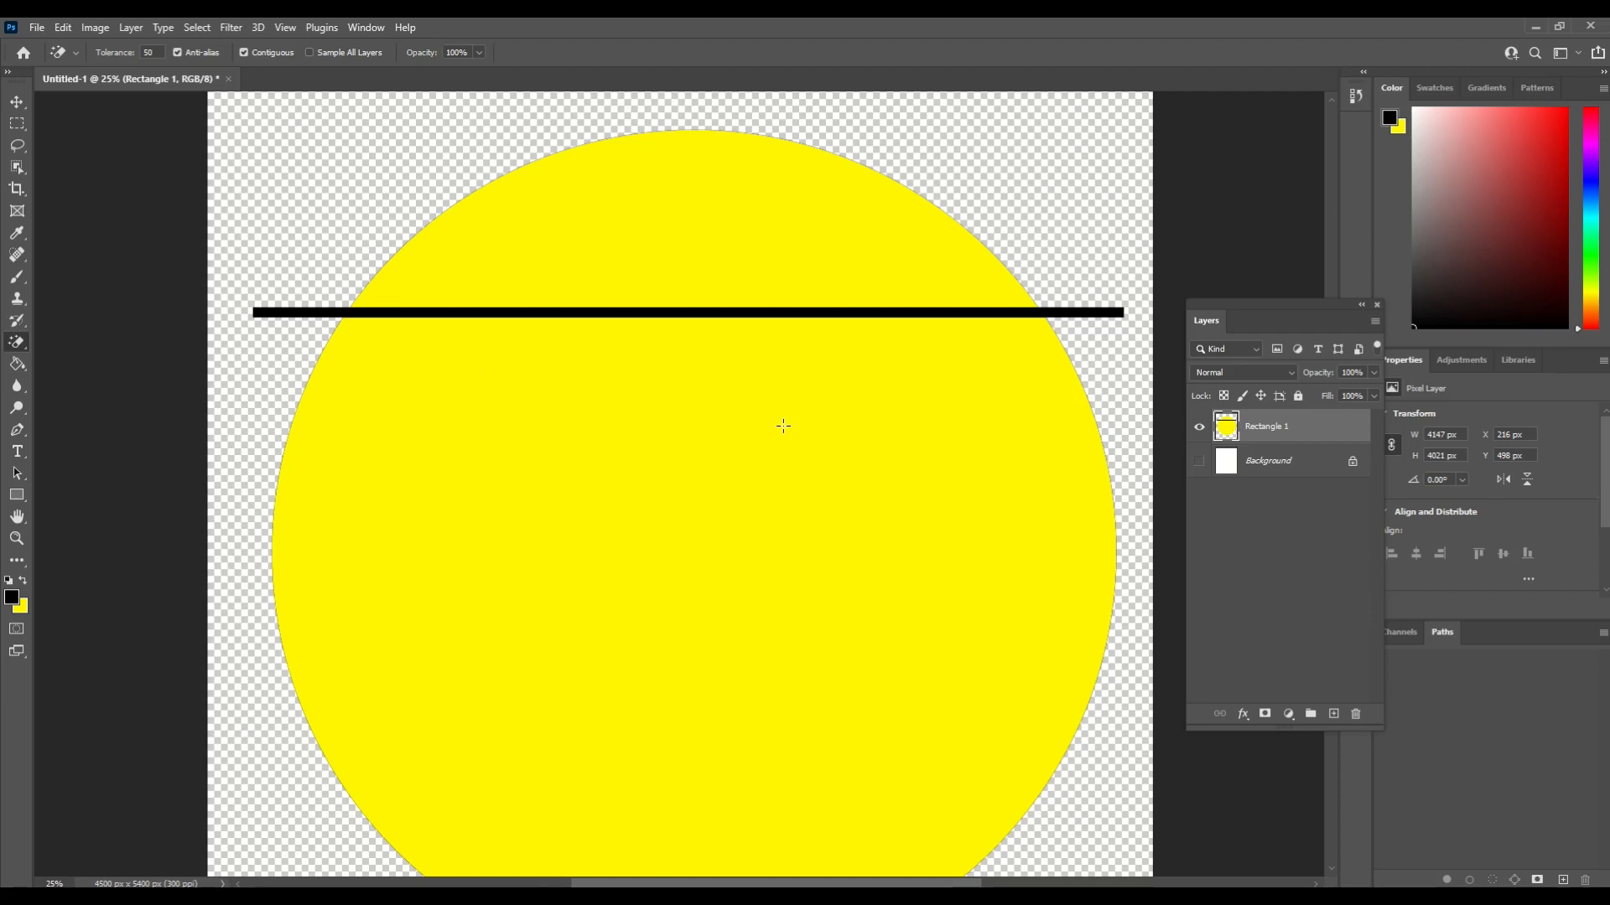
pyautogui.hotkey('ctrl', 'z')
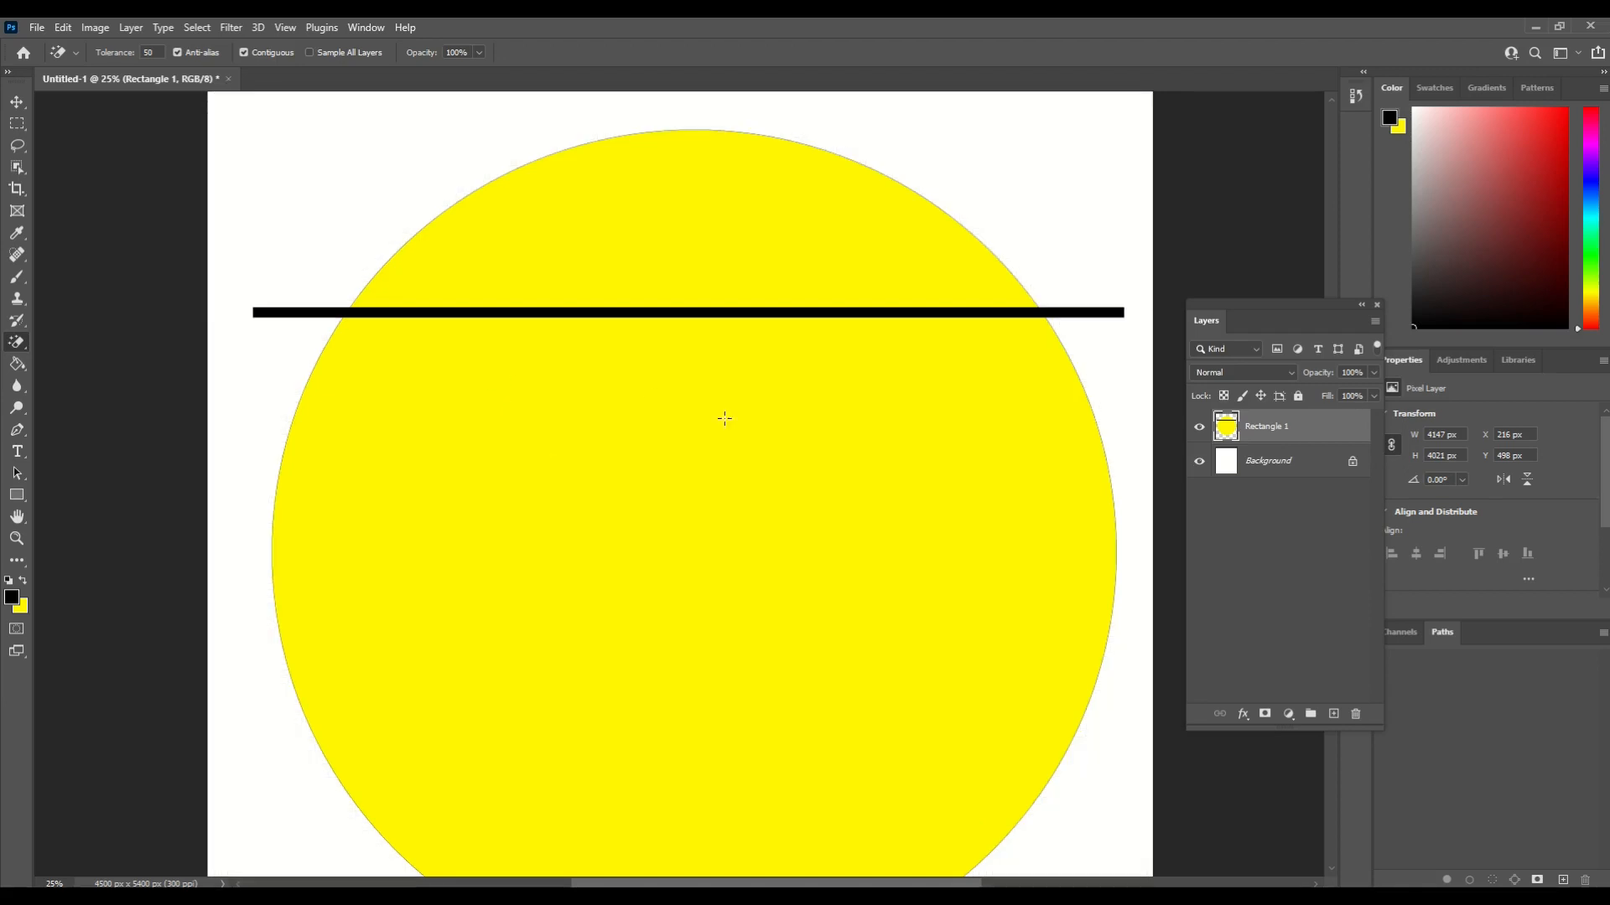
pyautogui.hotkey('ctrl', 'z')
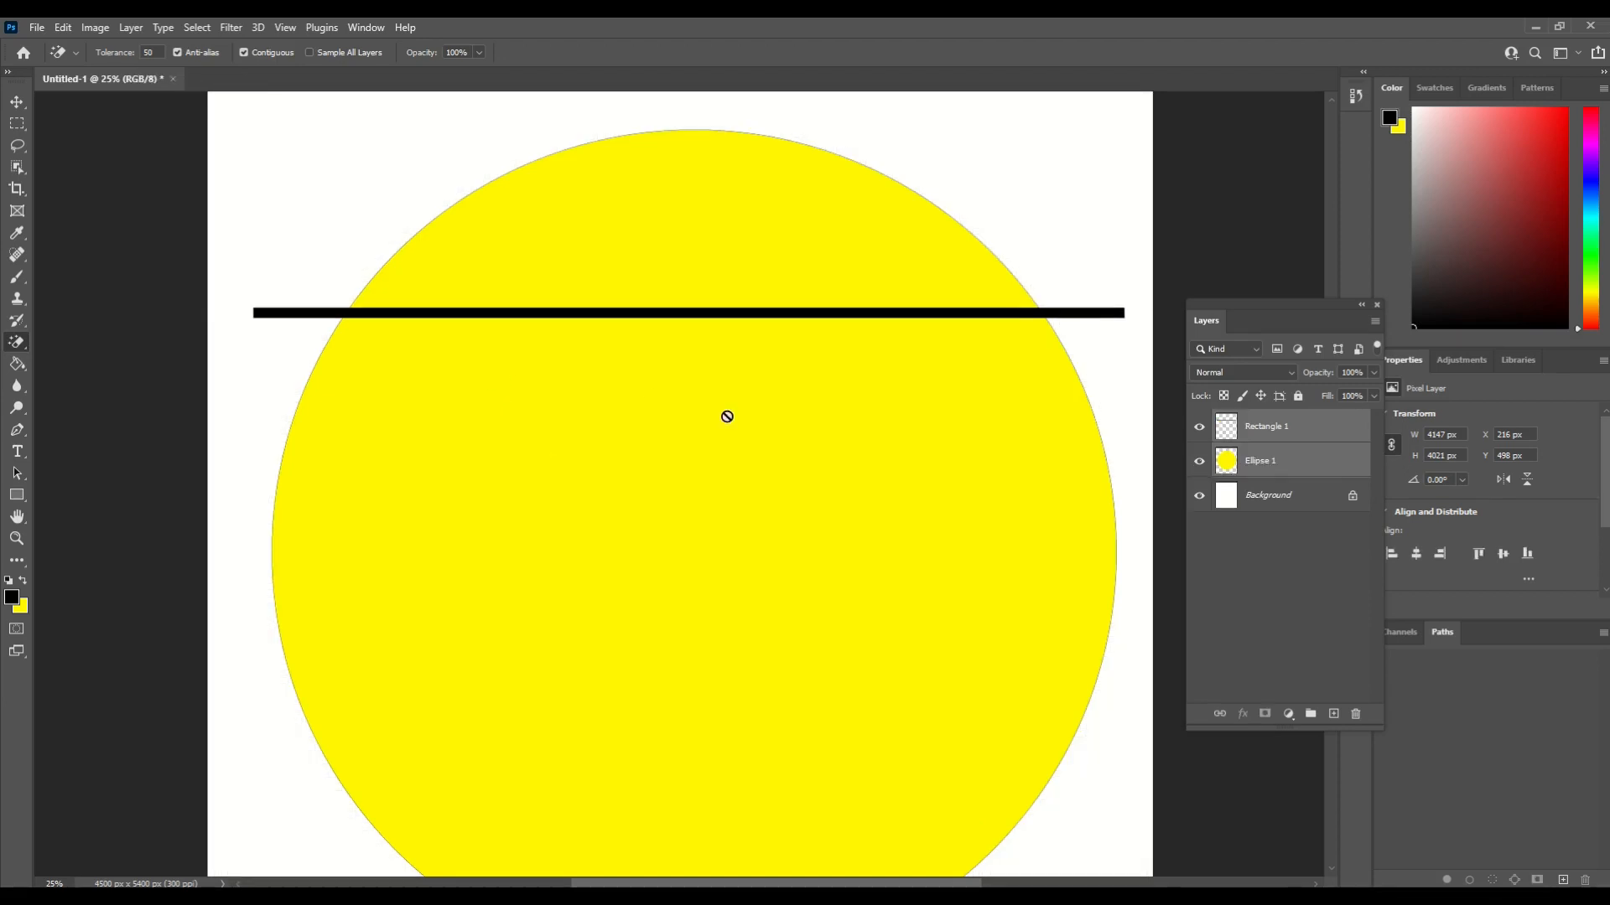
pyautogui.hotkey('ctrl', 'z')
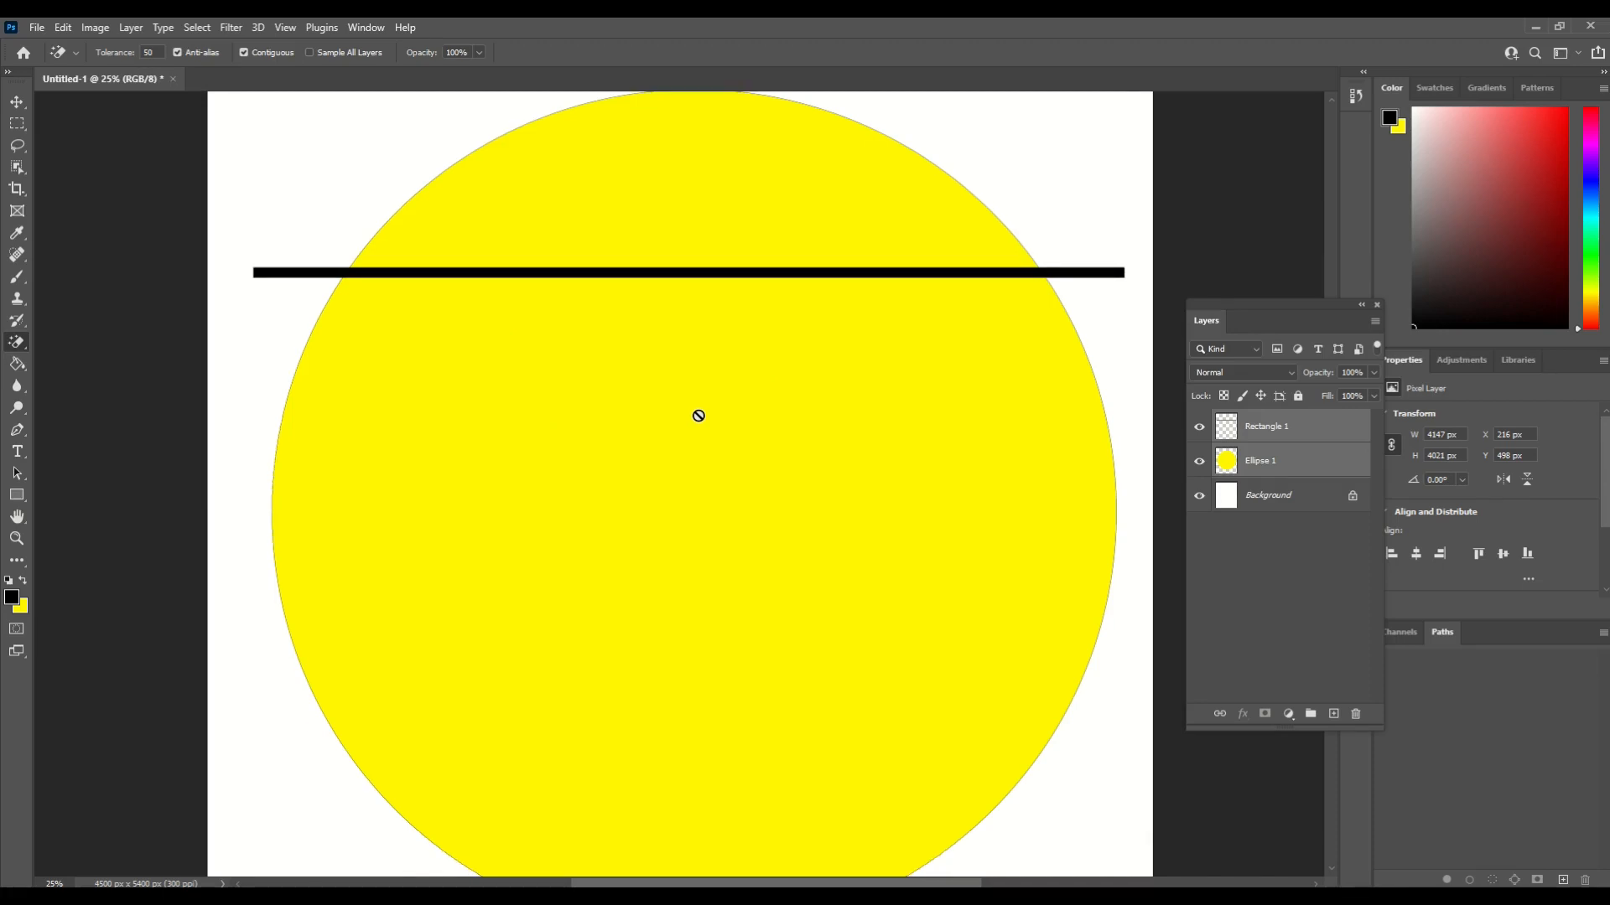
# Hide the Background layer so only the circle and the black bar show over transparency.
pyautogui.click(285, 27)
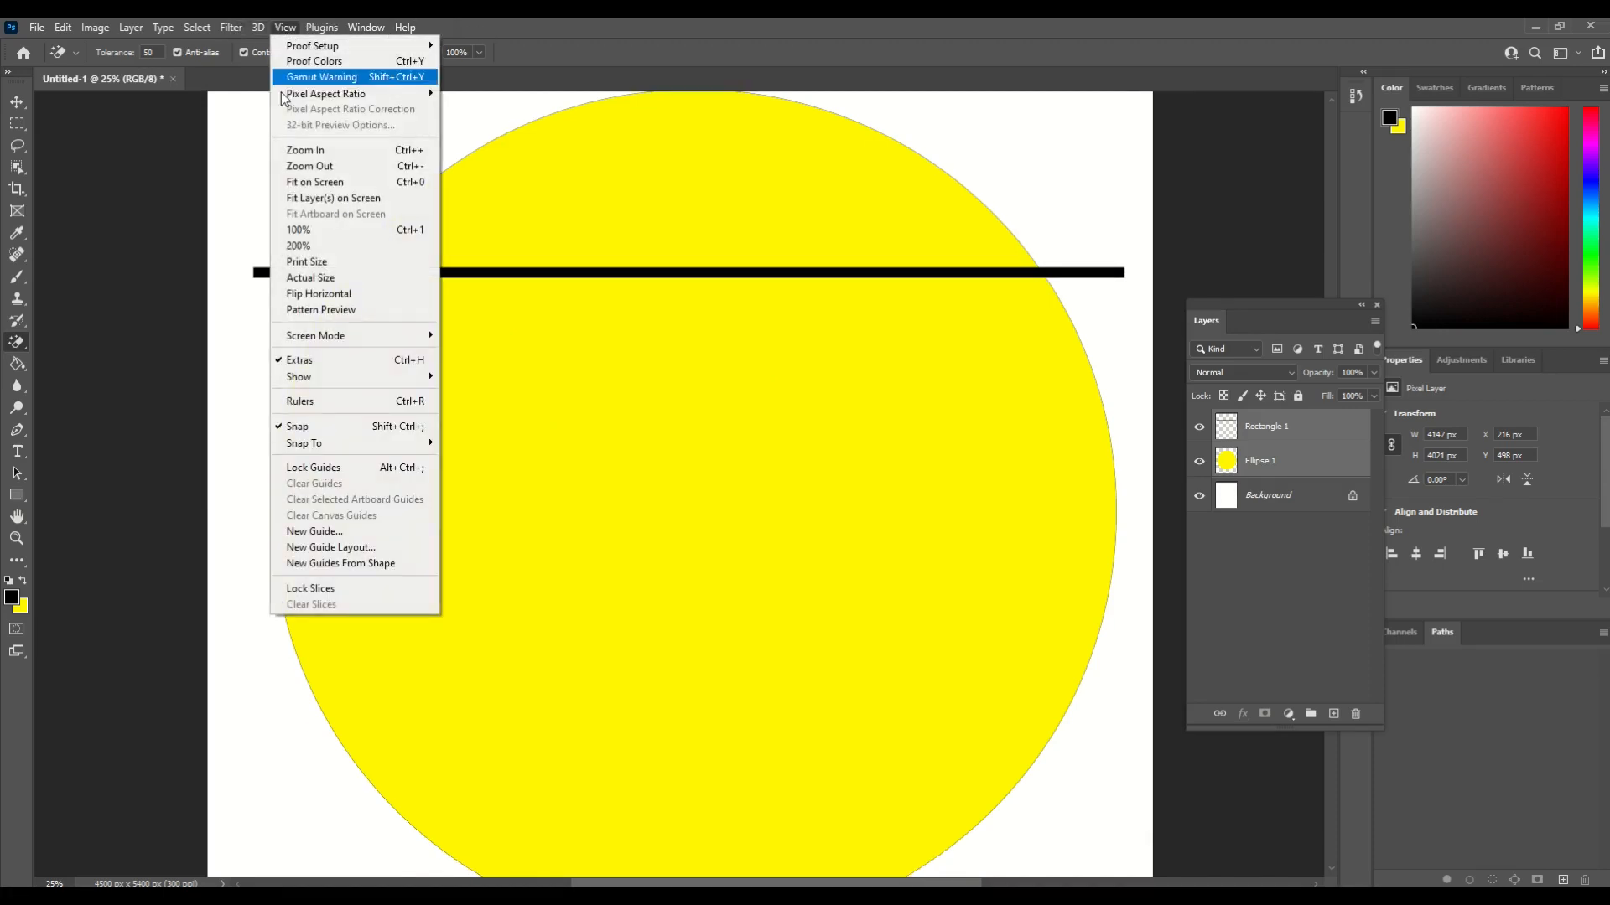
pyautogui.click(295, 165)
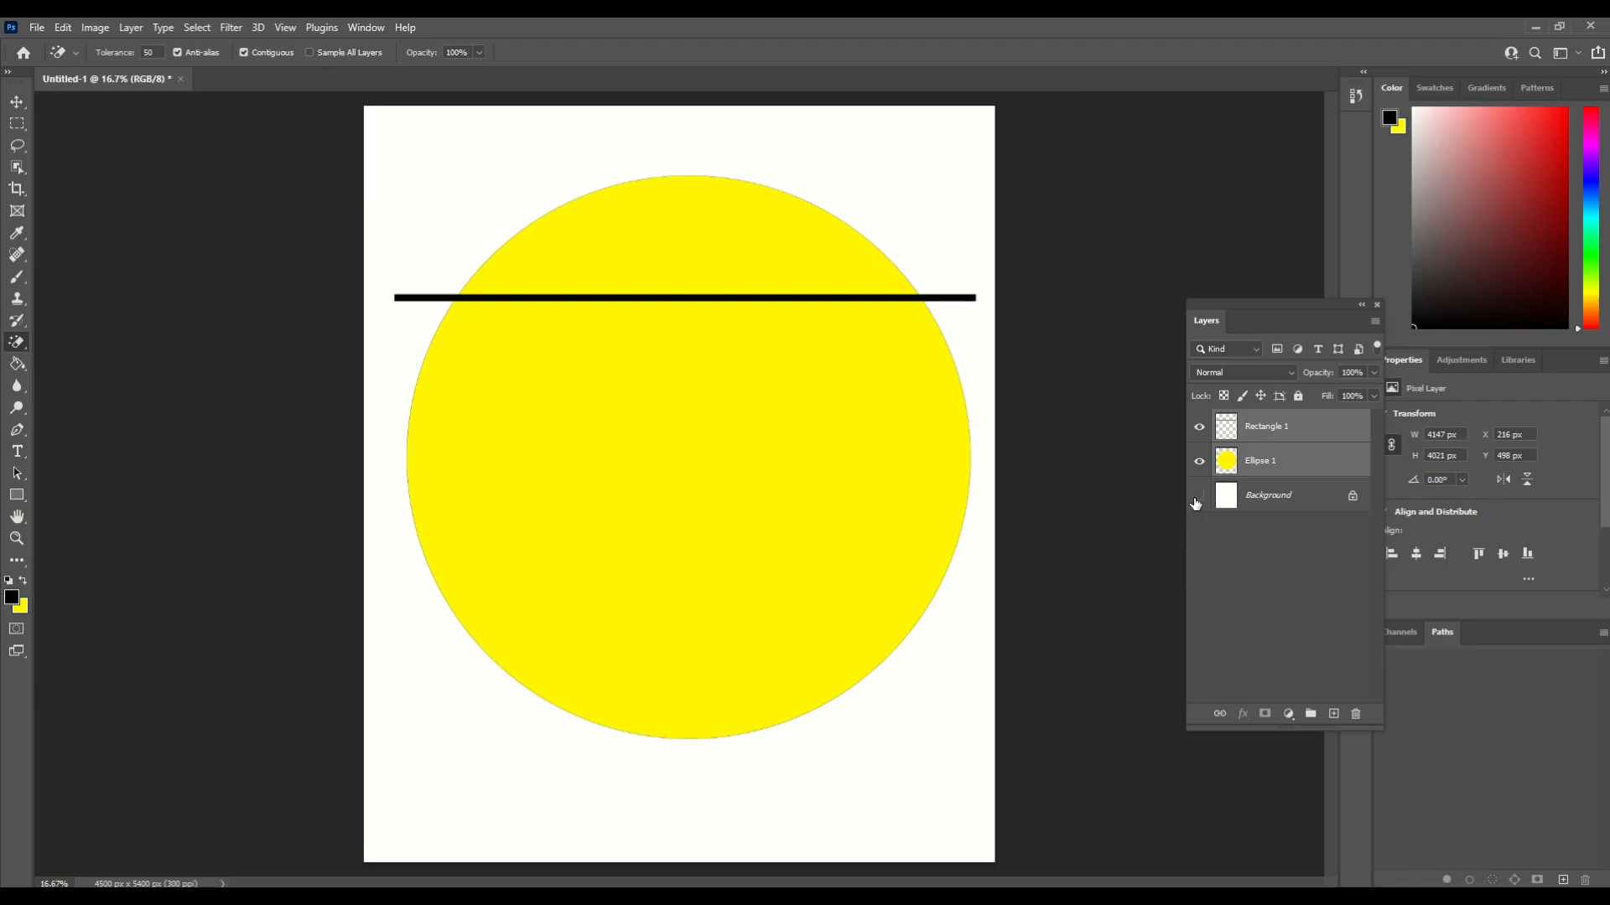
pyautogui.click(1199, 495)
# Duplicate the Rectangle 1 layer holding the black bar, keeping the suggested layer name.
pyautogui.click(1277, 430)
pyautogui.rightClick(1266, 430)
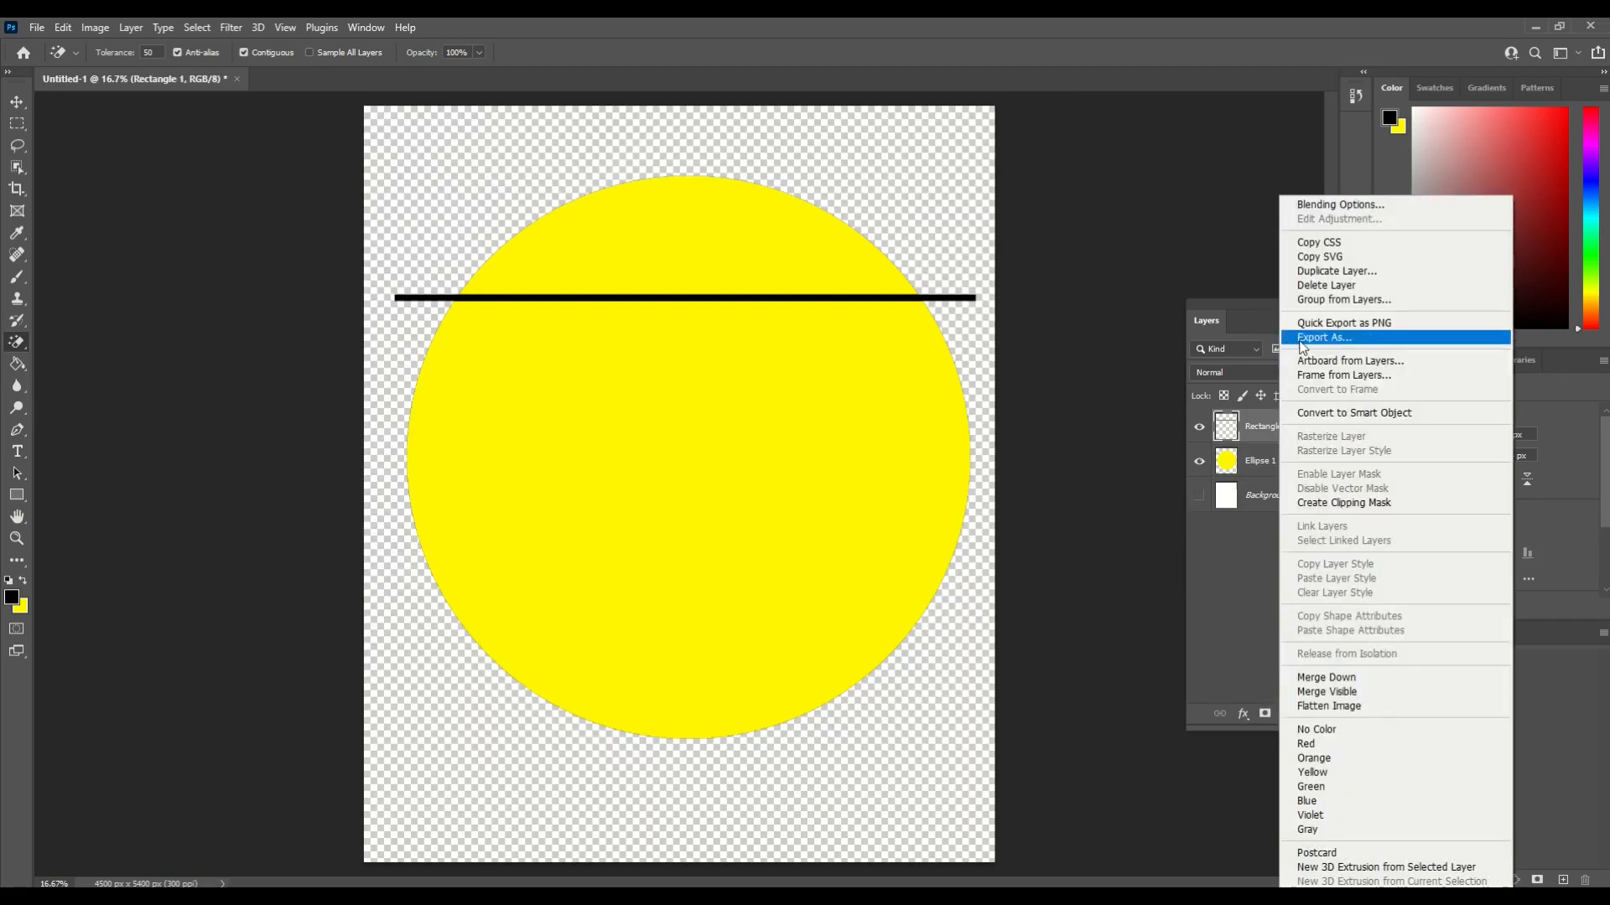
pyautogui.click(1299, 270)
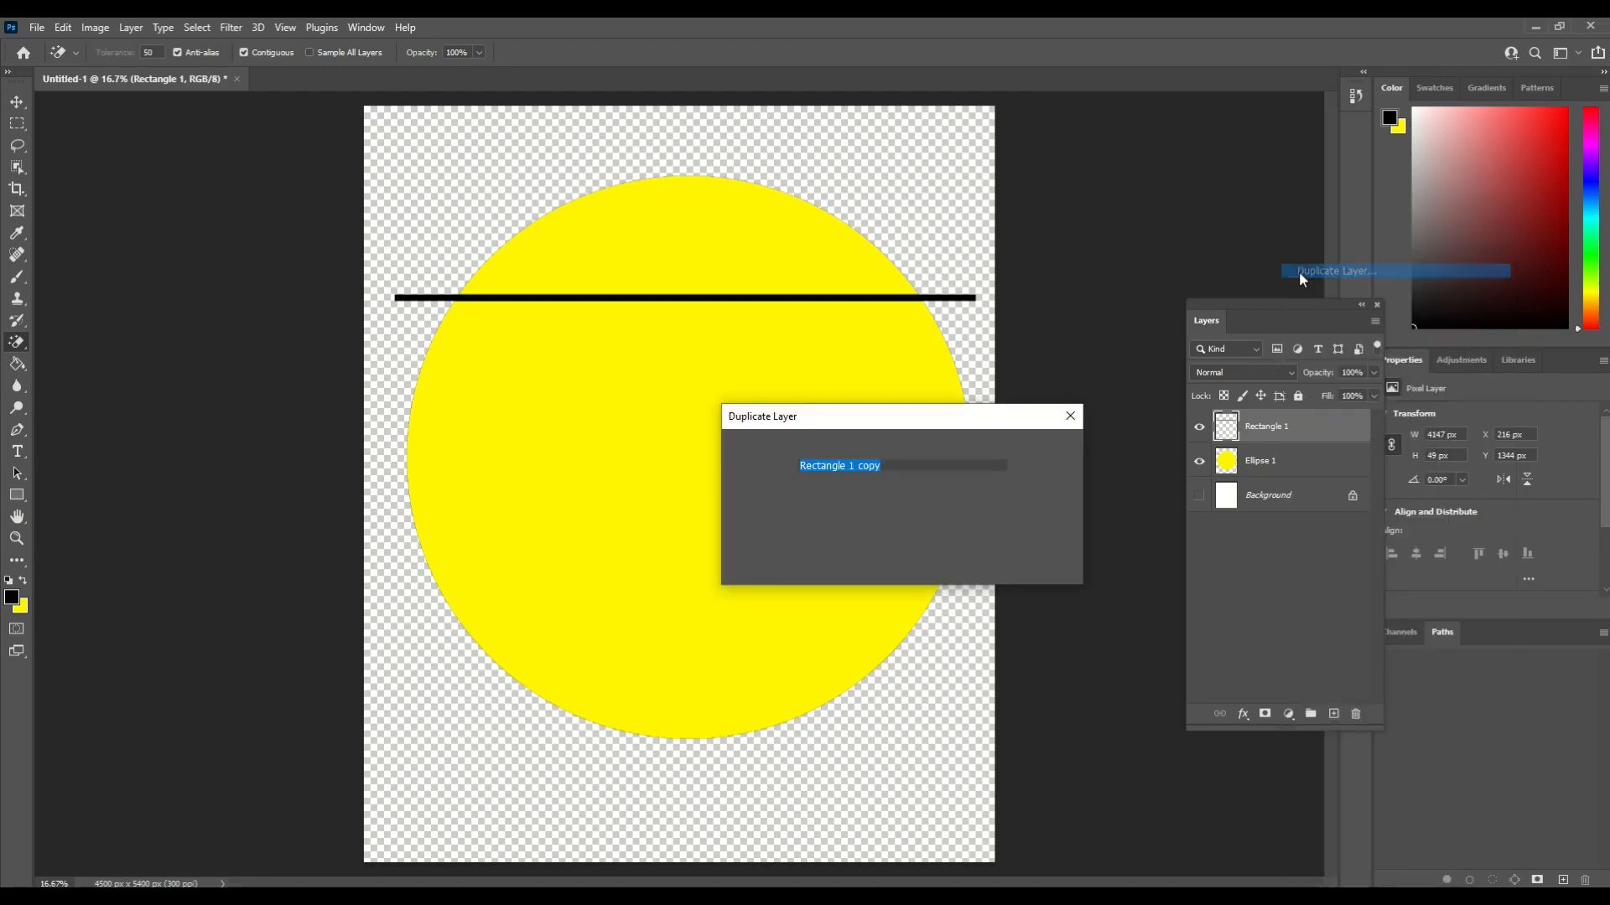
pyautogui.press('Return')
# Move the duplicated bar down to about Y 2087 px with the Move tool, keeping it horizontally aligned with the original bar.
pyautogui.click(17, 104)
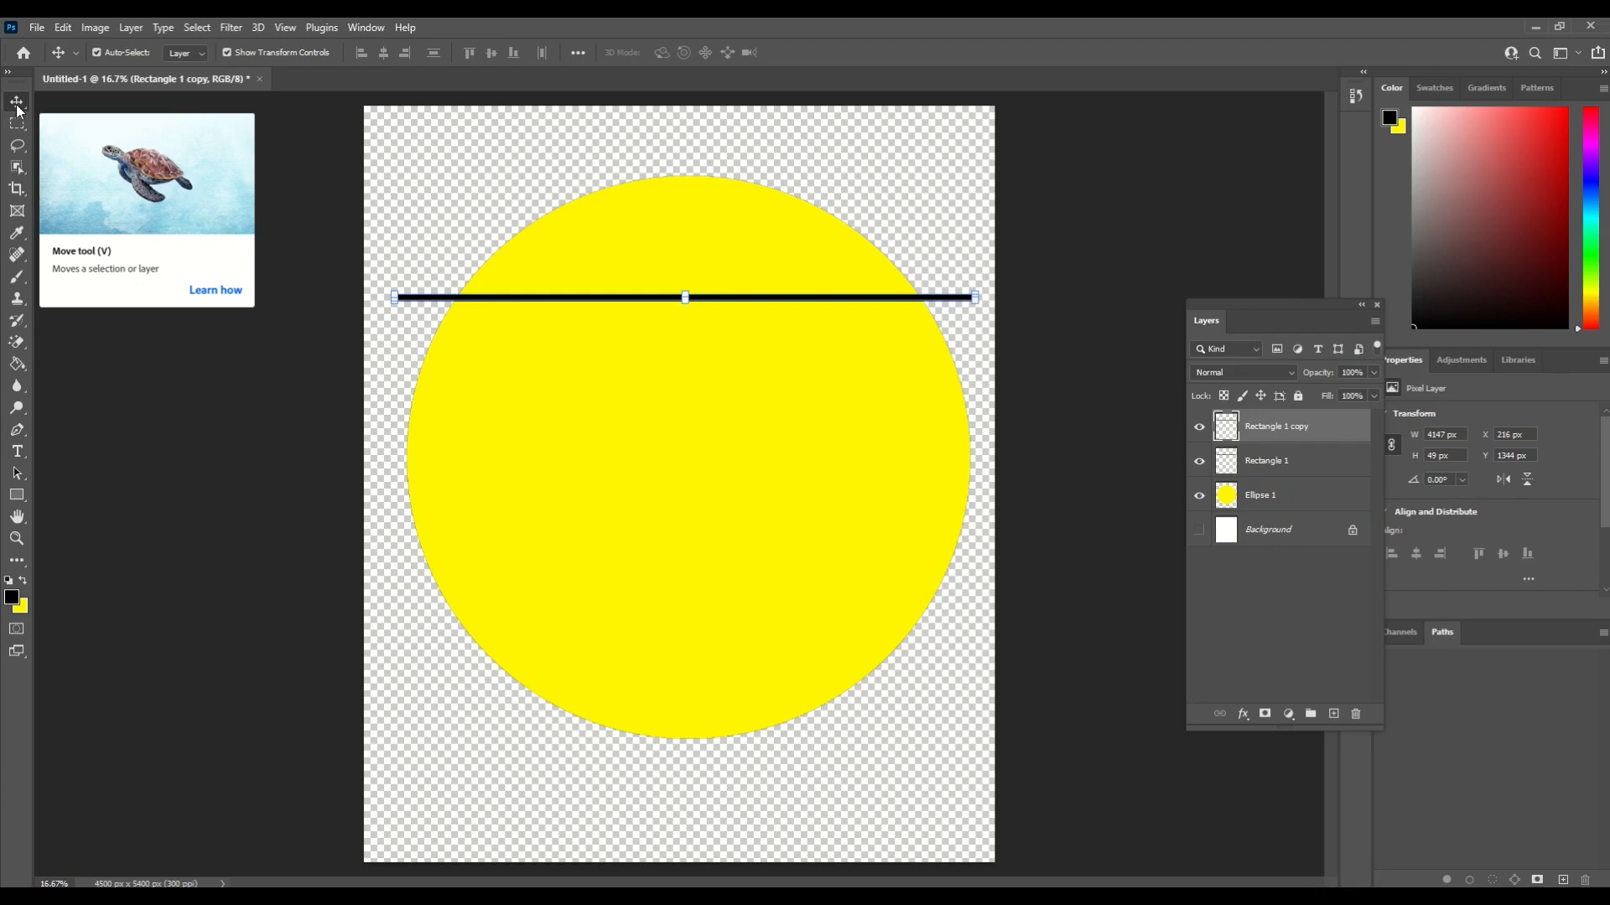
pyautogui.press('Down')
pyautogui.press('Down')
pyautogui.press('Down')
pyautogui.press('Down')
pyautogui.press('Down')
pyautogui.press('Down')
pyautogui.press('Down')
pyautogui.press('Down')
pyautogui.press('Down')
pyautogui.press('Down')
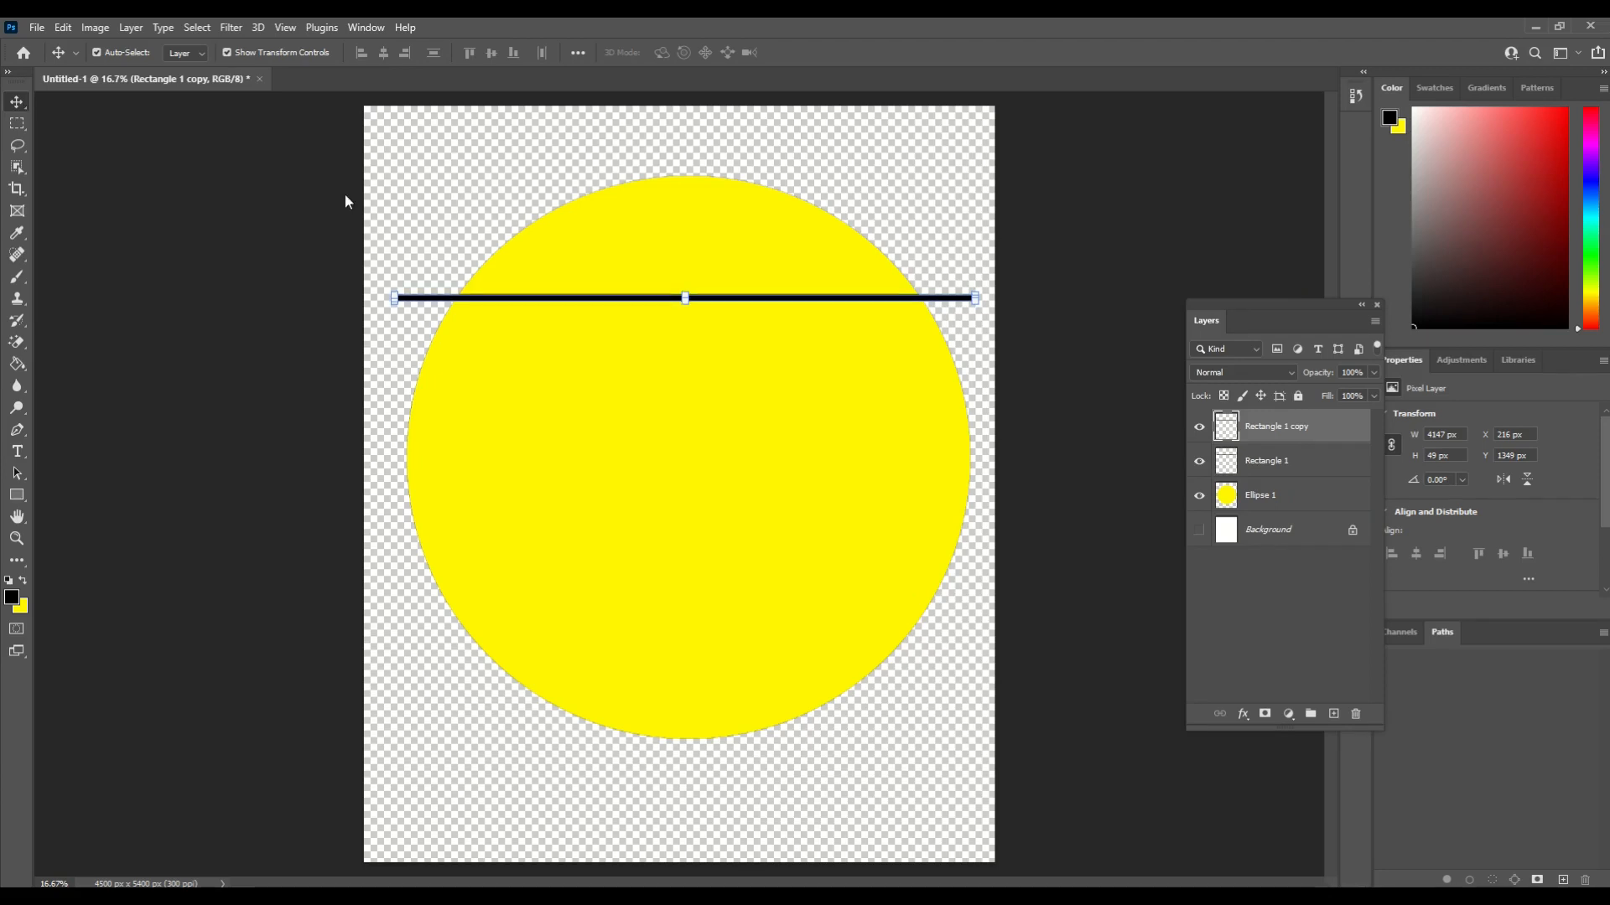
pyautogui.press('Down')
pyautogui.press('Down')
pyautogui.press('Down')
pyautogui.press('Down')
pyautogui.press('Down')
pyautogui.press('Down')
pyautogui.press('Down')
pyautogui.press('Down')
pyautogui.press('Down')
pyautogui.press('Down')
pyautogui.press('Down')
pyautogui.press('Down')
pyautogui.press('Down')
pyautogui.press('Down')
pyautogui.press('Down')
pyautogui.press('Down')
pyautogui.press('Down')
pyautogui.press('Down')
pyautogui.press('Down')
pyautogui.press('Down')
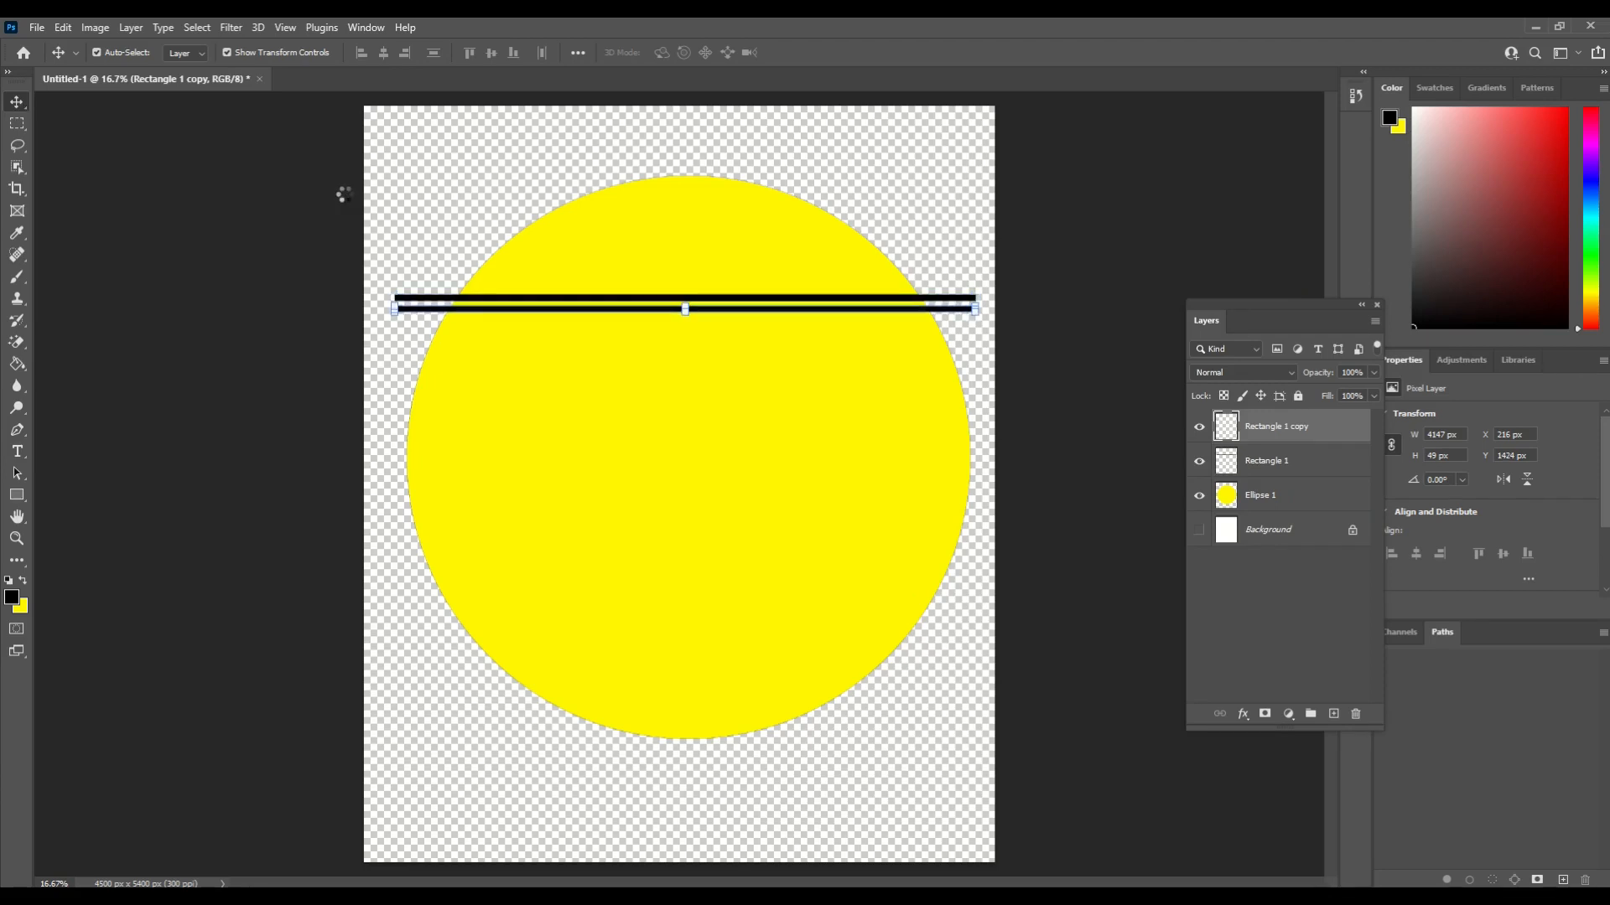
pyautogui.press('Down')
pyautogui.press('Down')
pyautogui.press('Down')
pyautogui.press('Down')
pyautogui.press('Down')
pyautogui.press('Down')
pyautogui.press('Down')
pyautogui.press('Down')
pyautogui.press('Down')
pyautogui.press('Down')
pyautogui.press('Down')
pyautogui.press('Down')
pyautogui.press('Down')
pyautogui.press('Down')
pyautogui.press('Down')
pyautogui.press('Down')
pyautogui.press('Down')
pyautogui.press('Down')
pyautogui.press('Down')
pyautogui.press('Down')
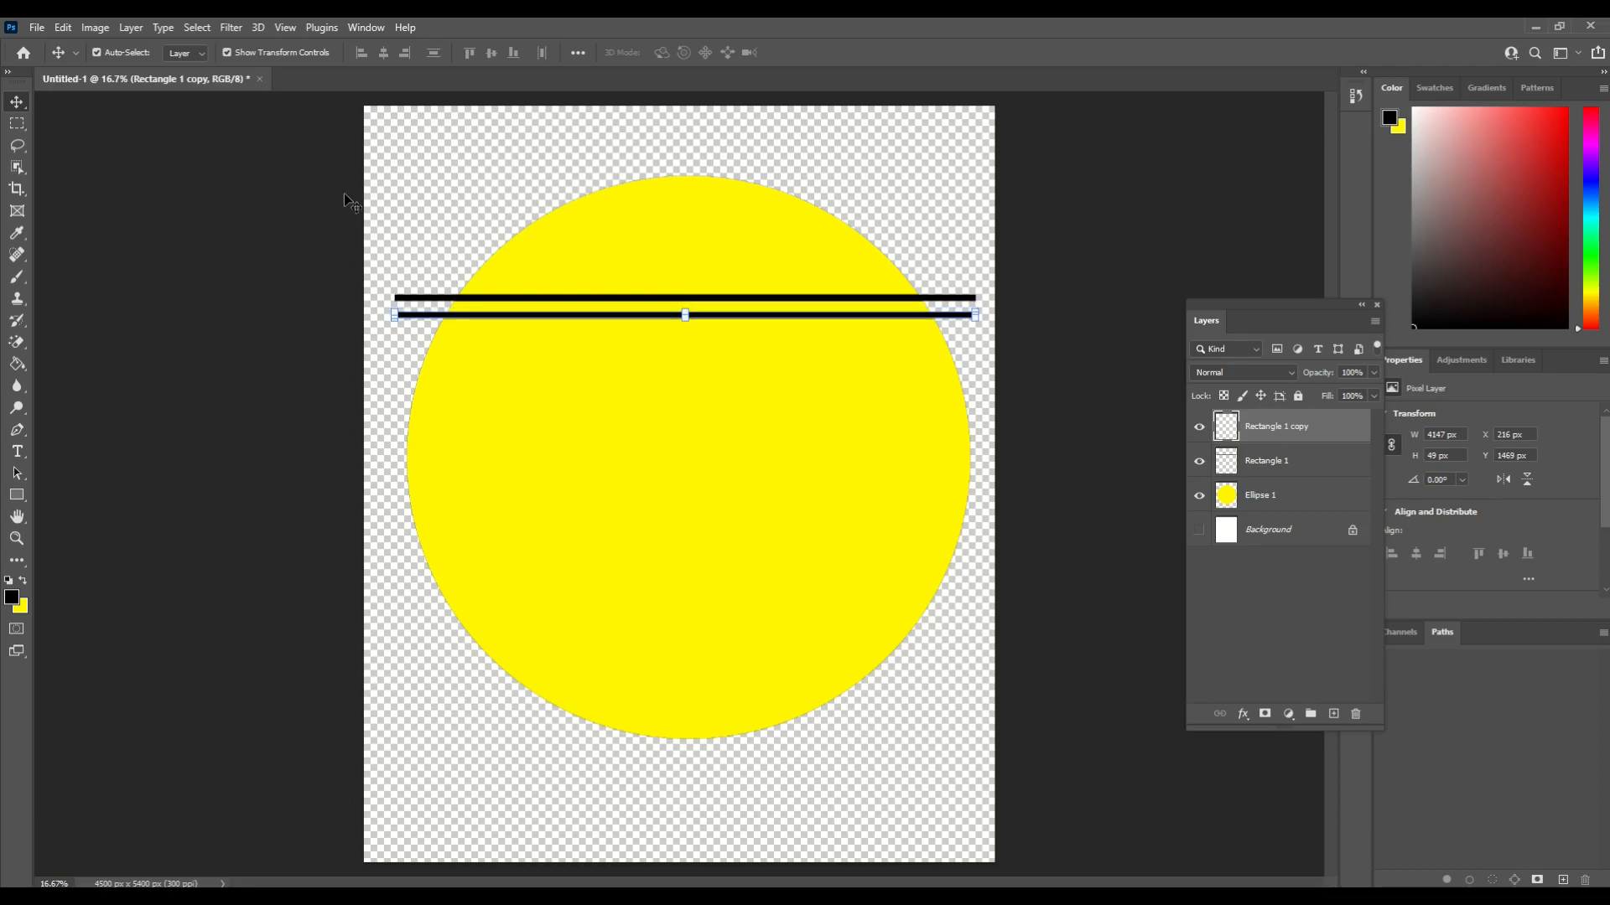
pyautogui.moveTo(604, 316); pyautogui.dragTo(608, 406)
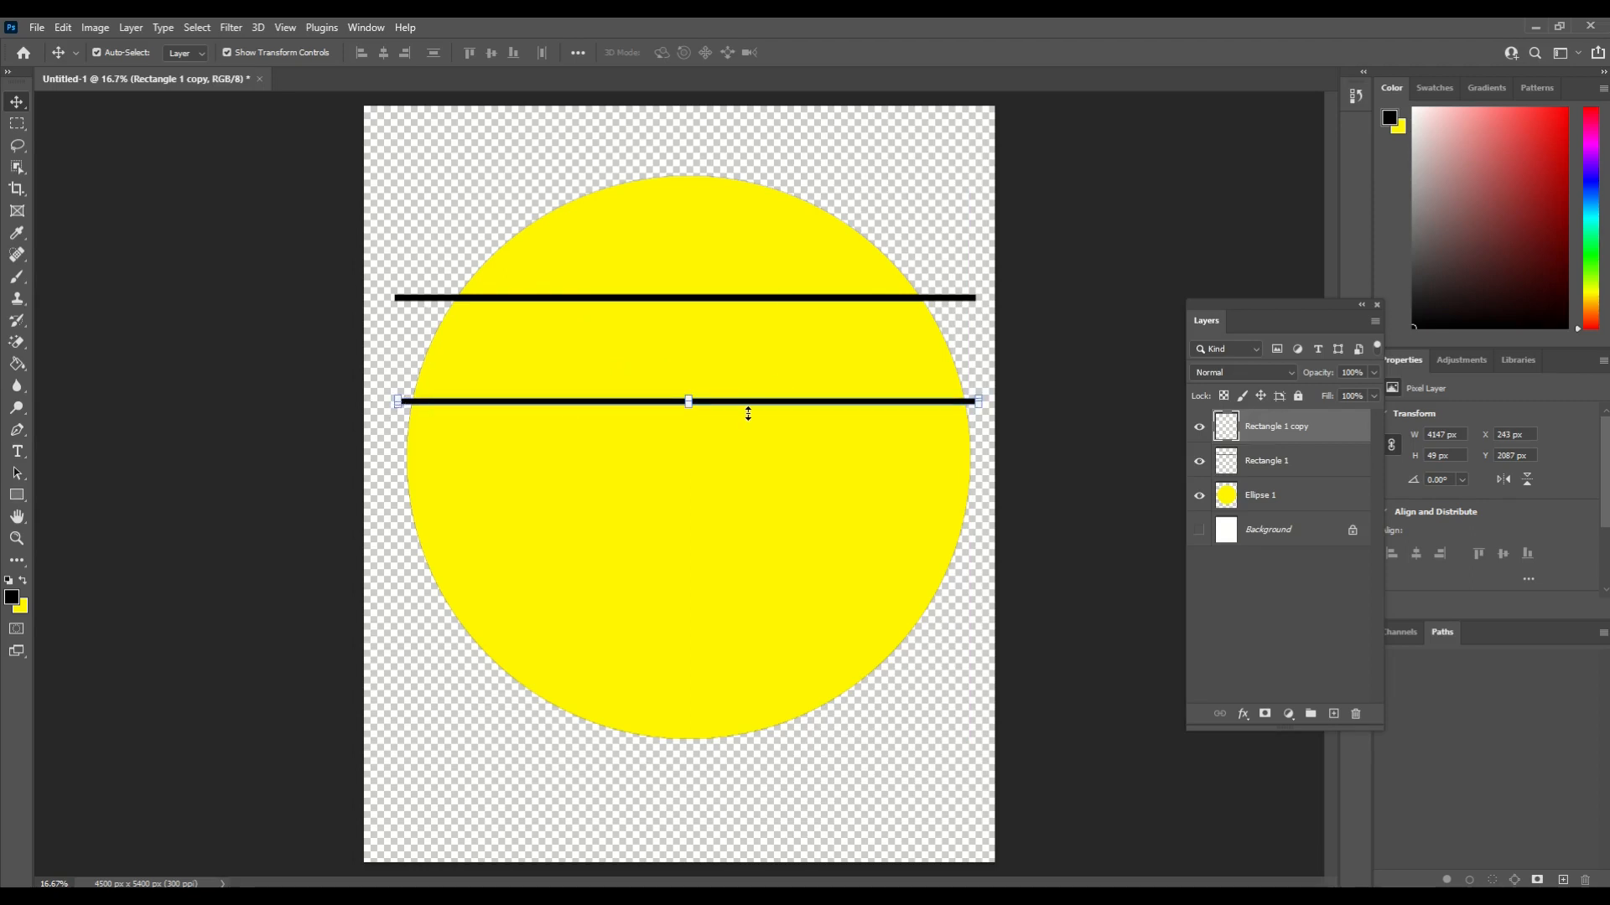
pyautogui.moveTo(750, 406)
pyautogui.mouseDown()
pyautogui.moveTo(772, 407)
pyautogui.moveTo(746, 407)
pyautogui.mouseUp()
# Duplicate the second bar's layer and place the copy 743 px lower, matching the 694 px gap between the first two bars.
pyautogui.rightClick(1276, 429)
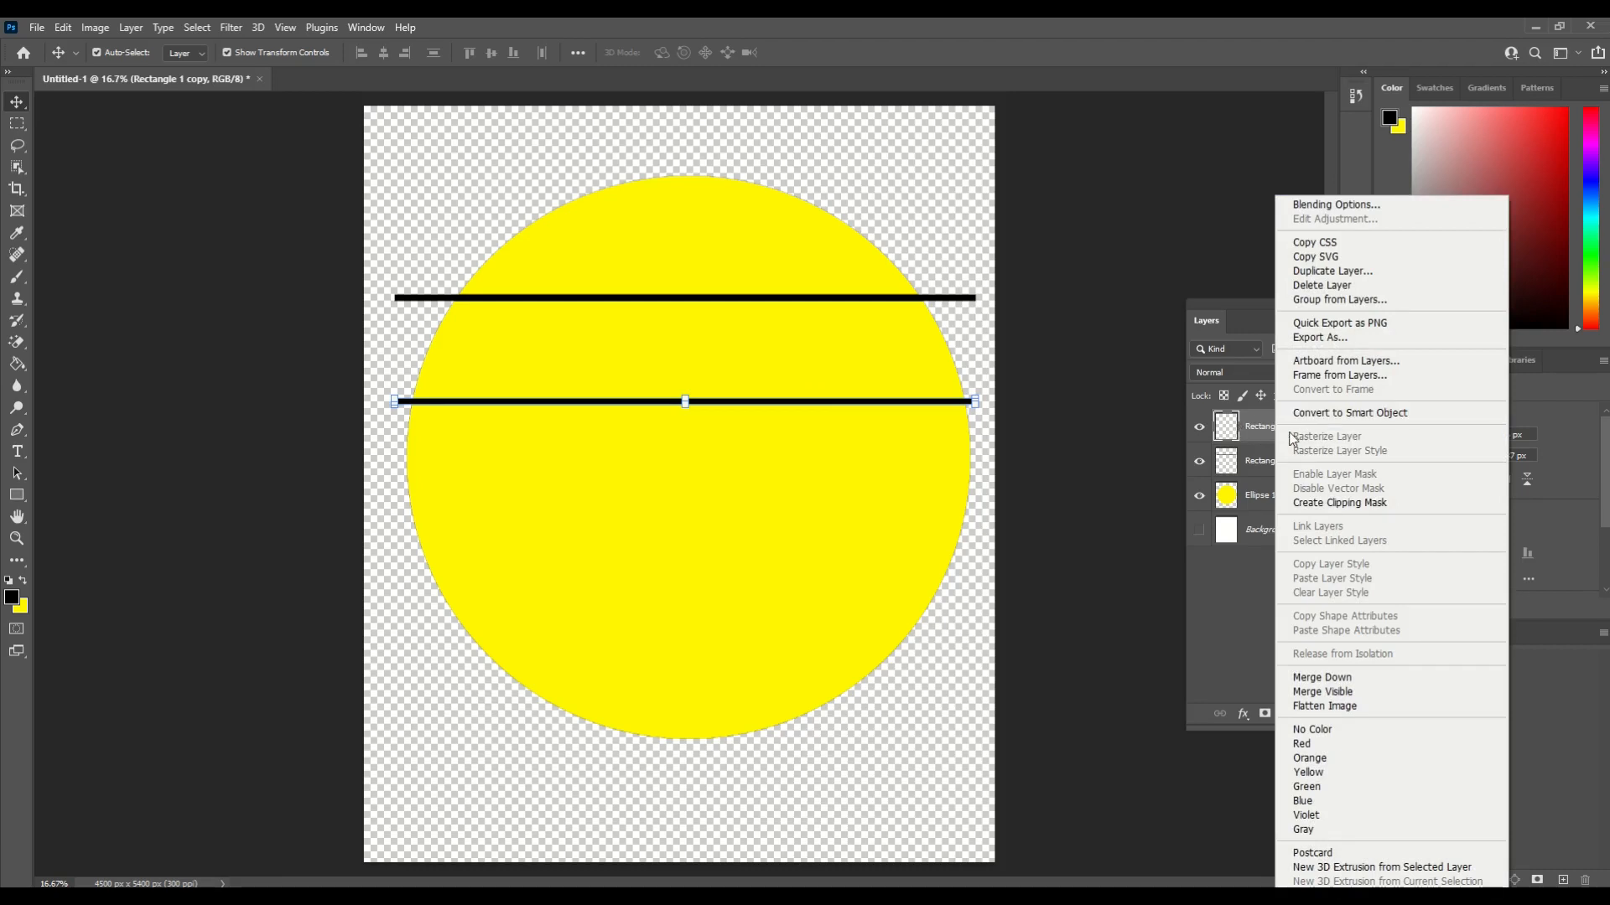
pyautogui.click(1316, 270)
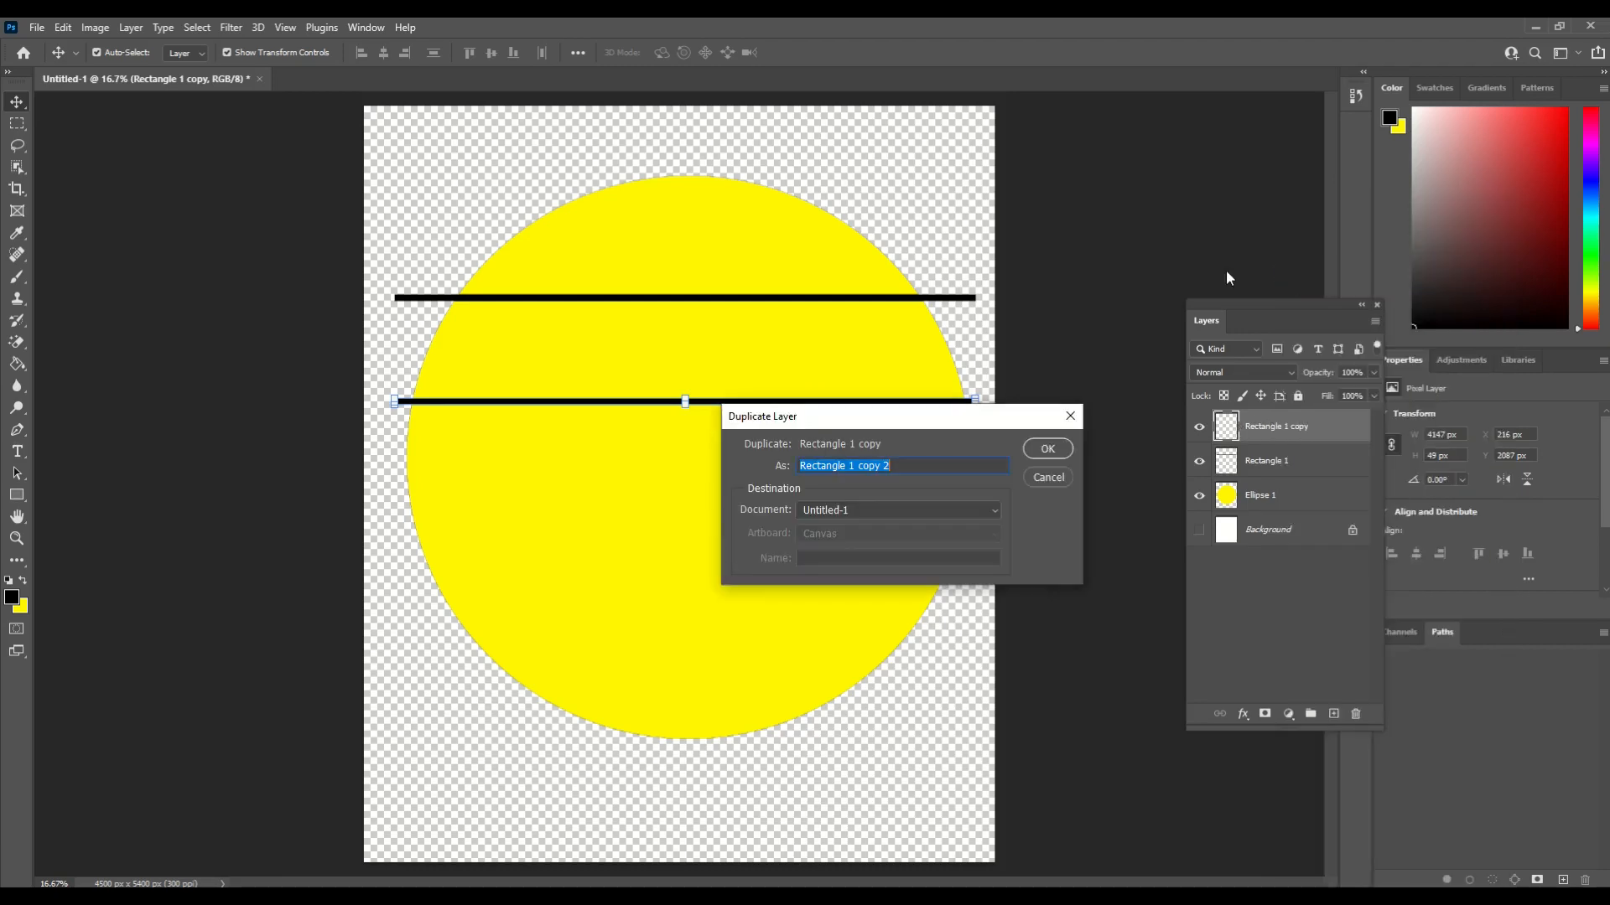
pyautogui.press('Return')
pyautogui.moveTo(737, 406); pyautogui.dragTo(737, 444)
pyautogui.moveTo(738, 493); pyautogui.dragTo(735, 503)
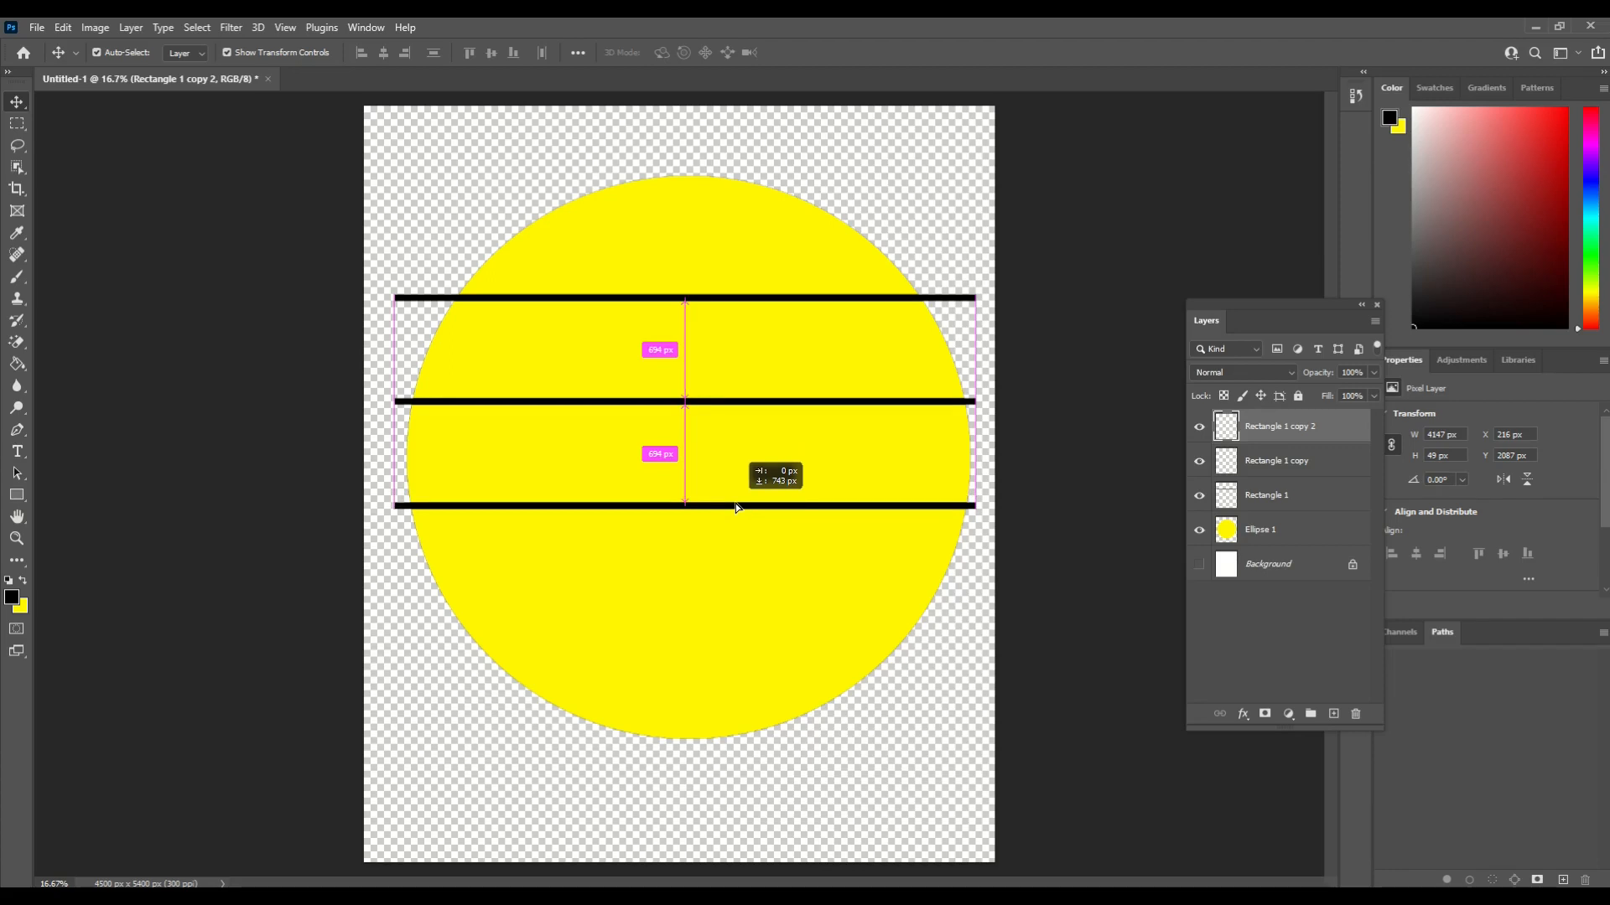
pyautogui.moveTo(736, 507); pyautogui.dragTo(736, 507)
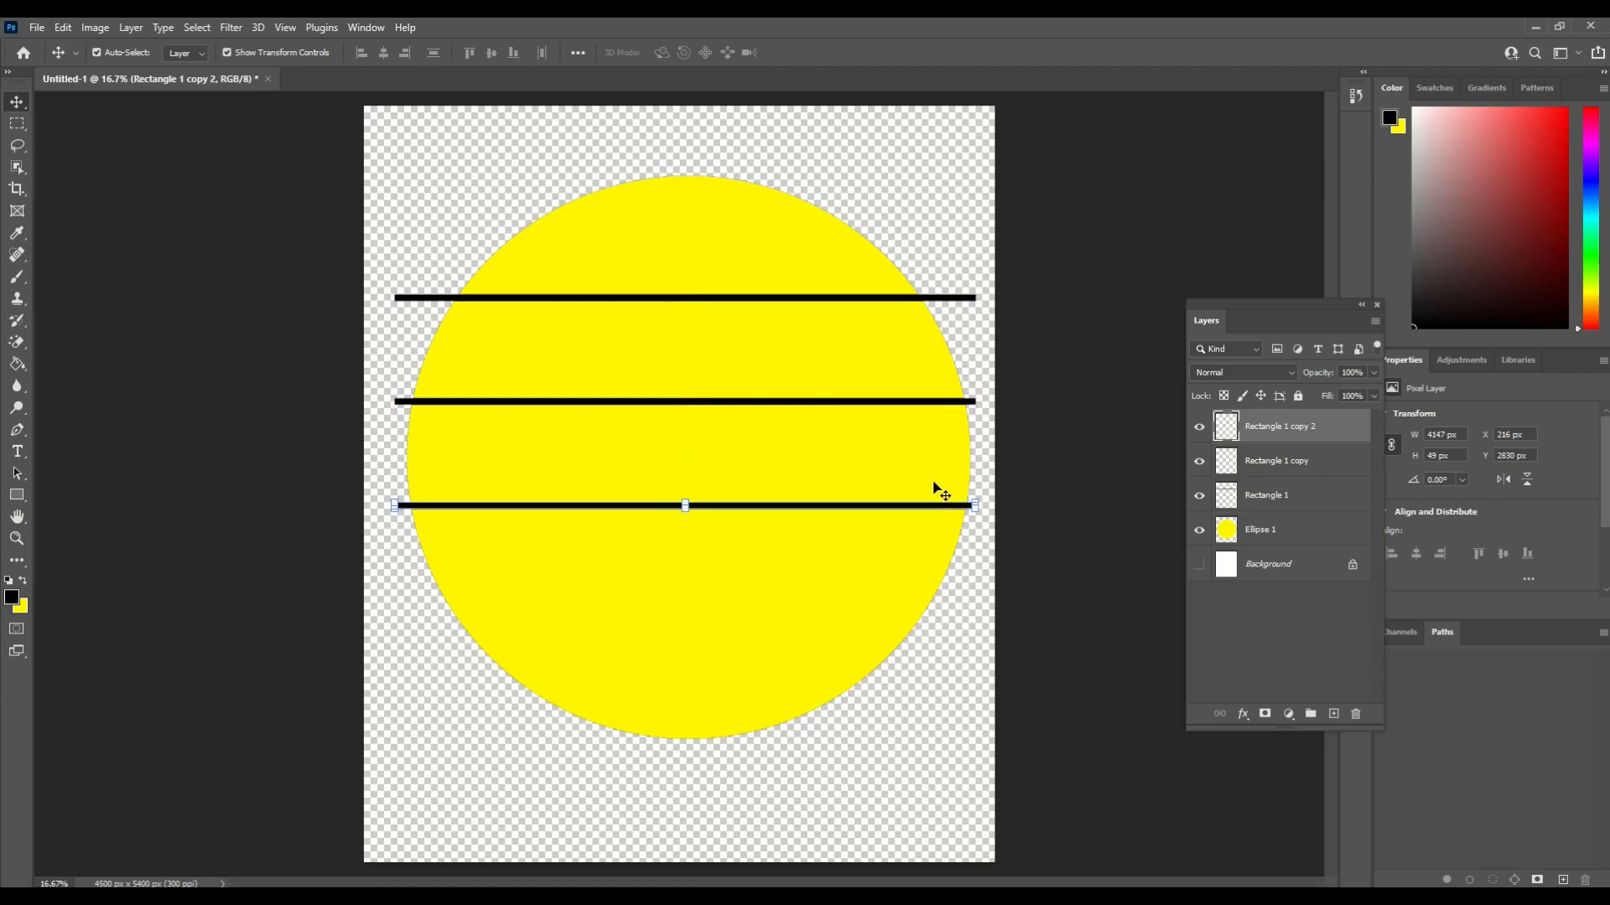
# Duplicate the third bar's layer and place the copy 743 px straight below as a fourth evenly spaced bar.
pyautogui.rightClick(1281, 430)
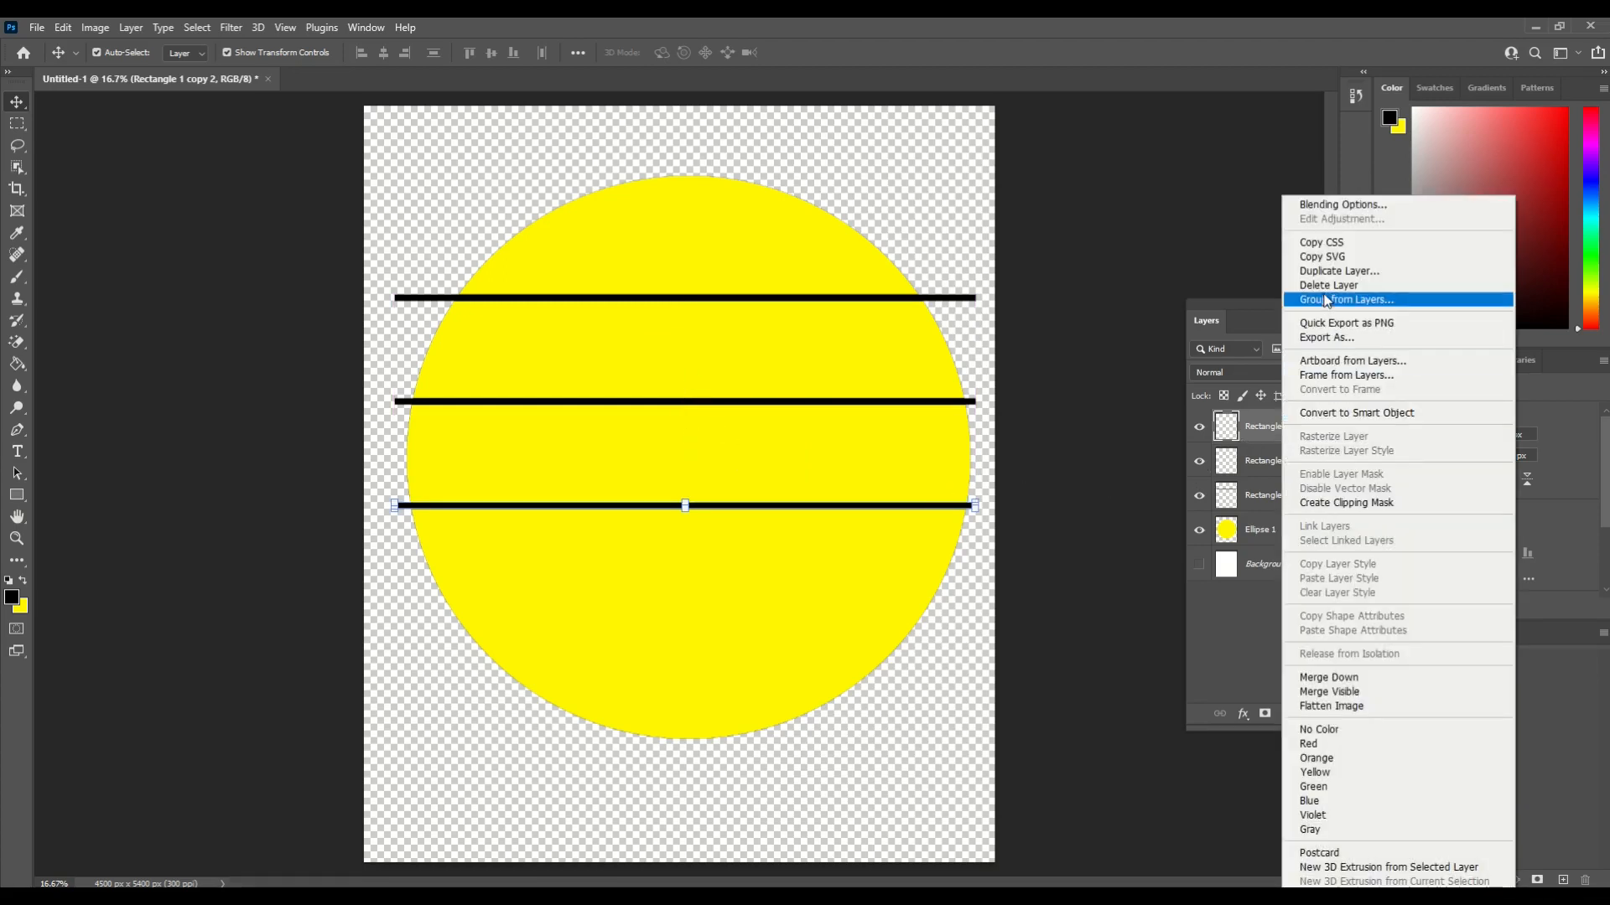
pyautogui.click(1321, 269)
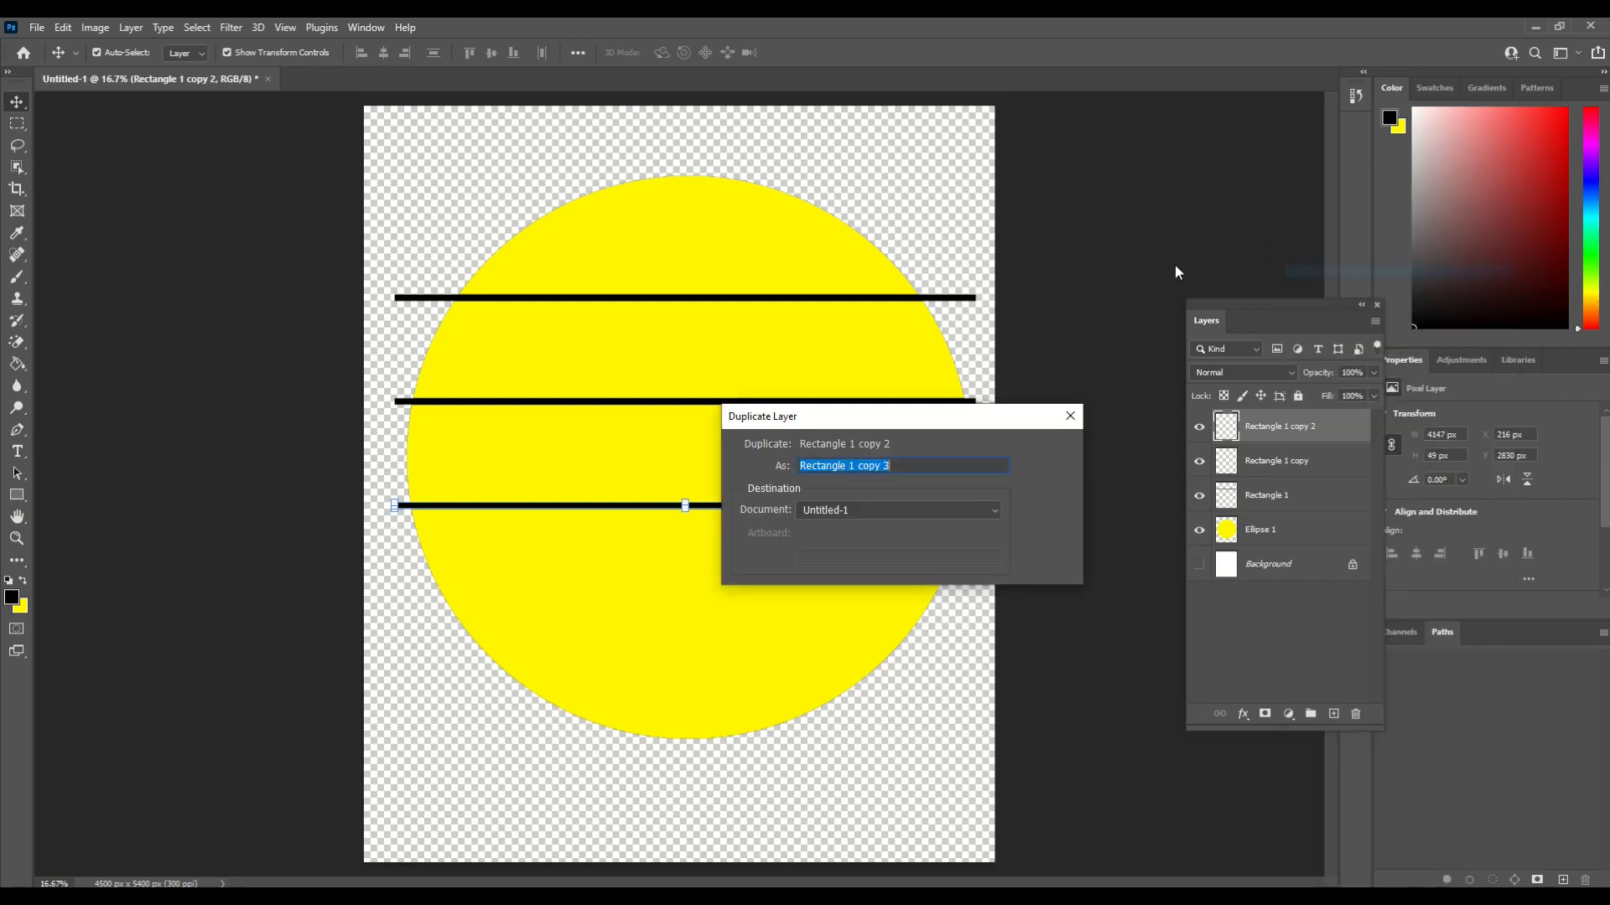
pyautogui.click(1048, 434)
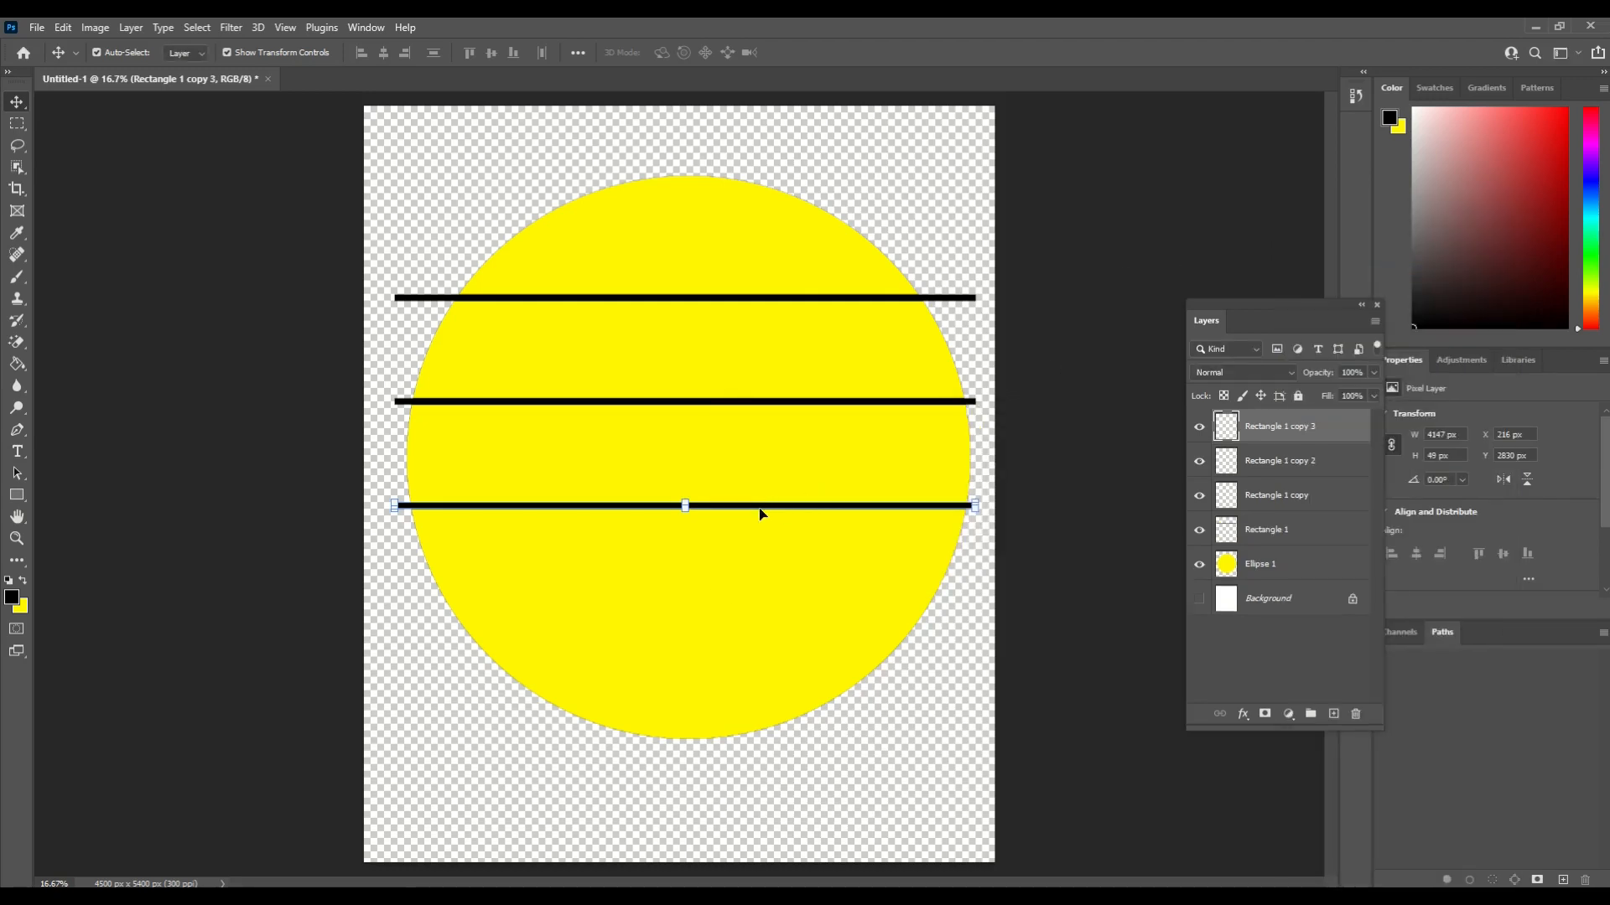
pyautogui.moveTo(758, 512); pyautogui.dragTo(758, 619)
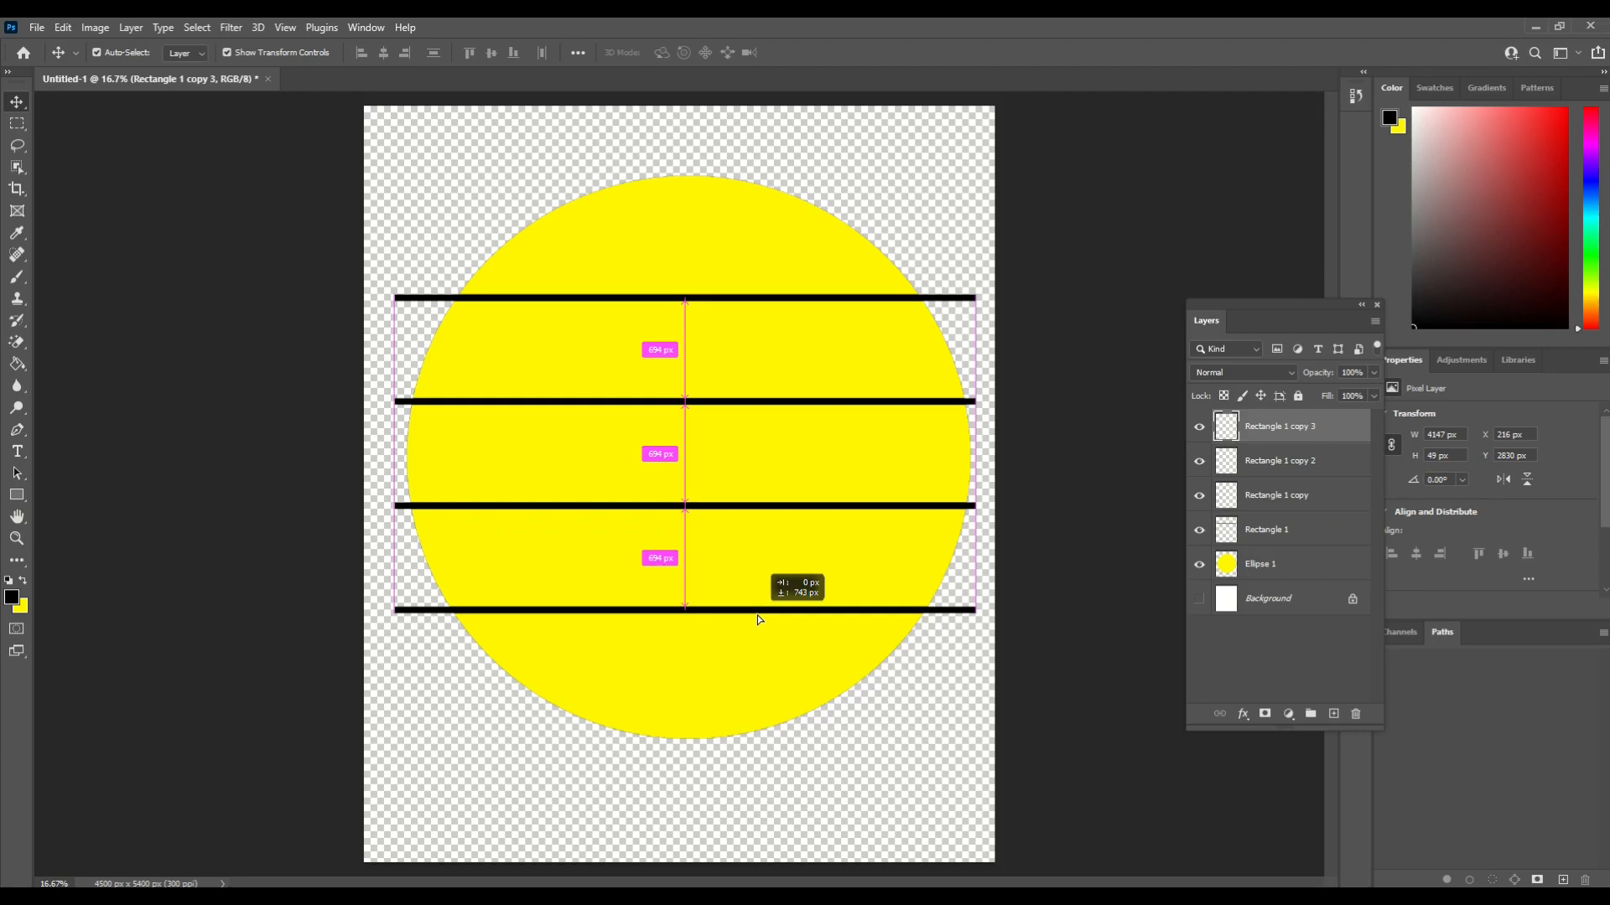
# Duplicate the fourth bar's layer, place the copy across the circle just above its bottom edge, and deselect the layers.
pyautogui.rightClick(1249, 429)
pyautogui.click(1306, 271)
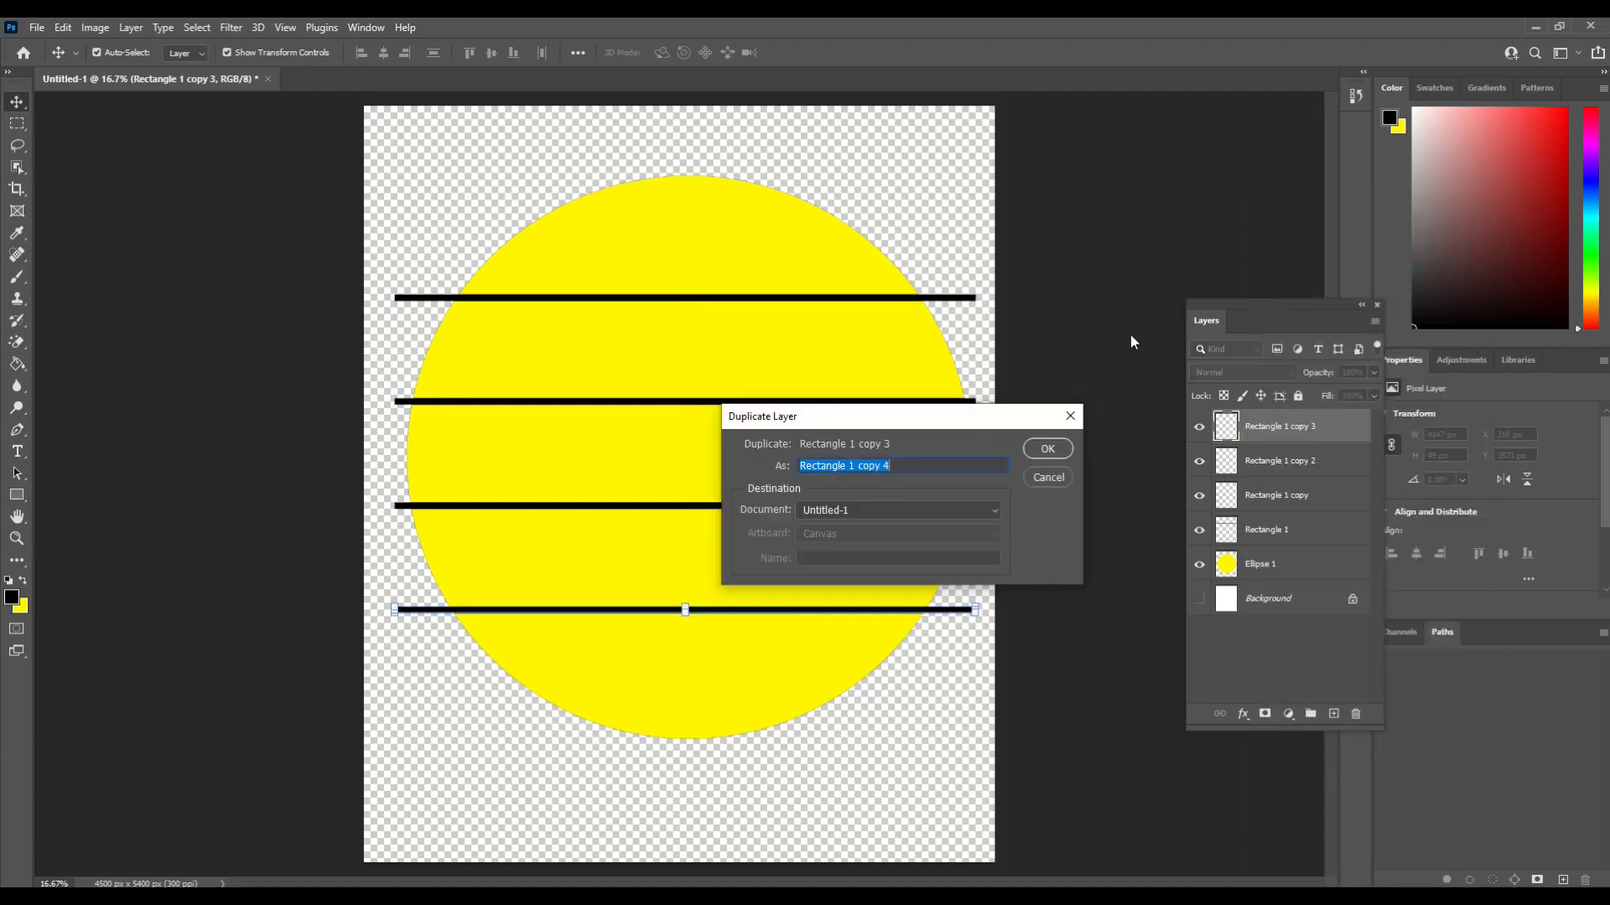
pyautogui.click(1043, 449)
pyautogui.moveTo(735, 620); pyautogui.dragTo(732, 713)
pyautogui.click(727, 763)
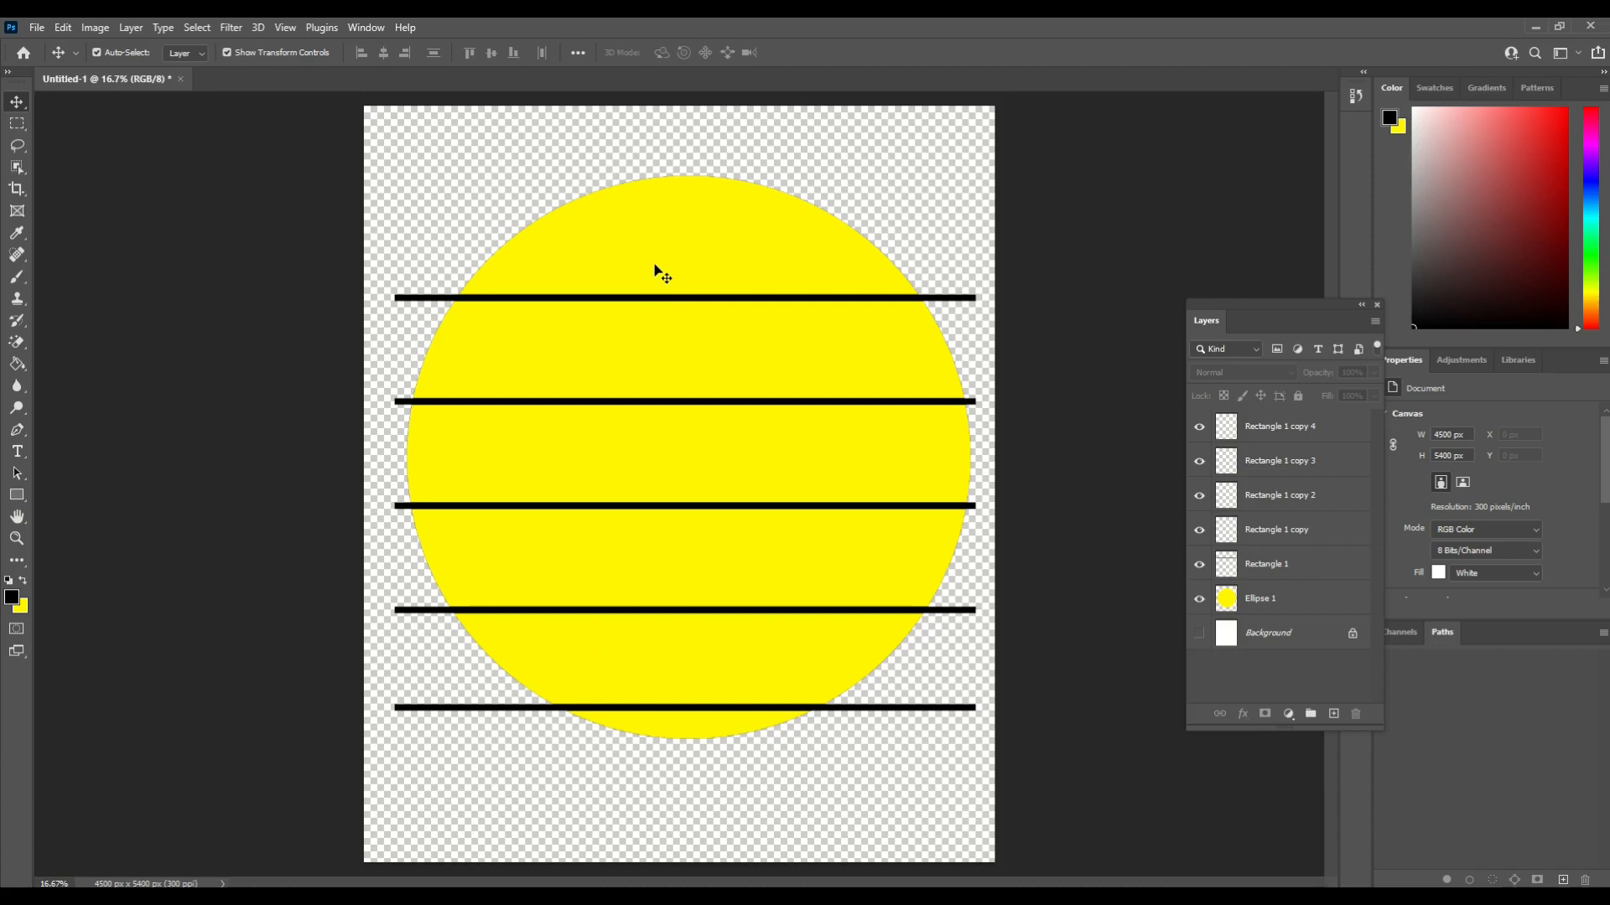
# Merge the ellipse layer and all five rectangle layers into a single layer.
pyautogui.click(1265, 600)
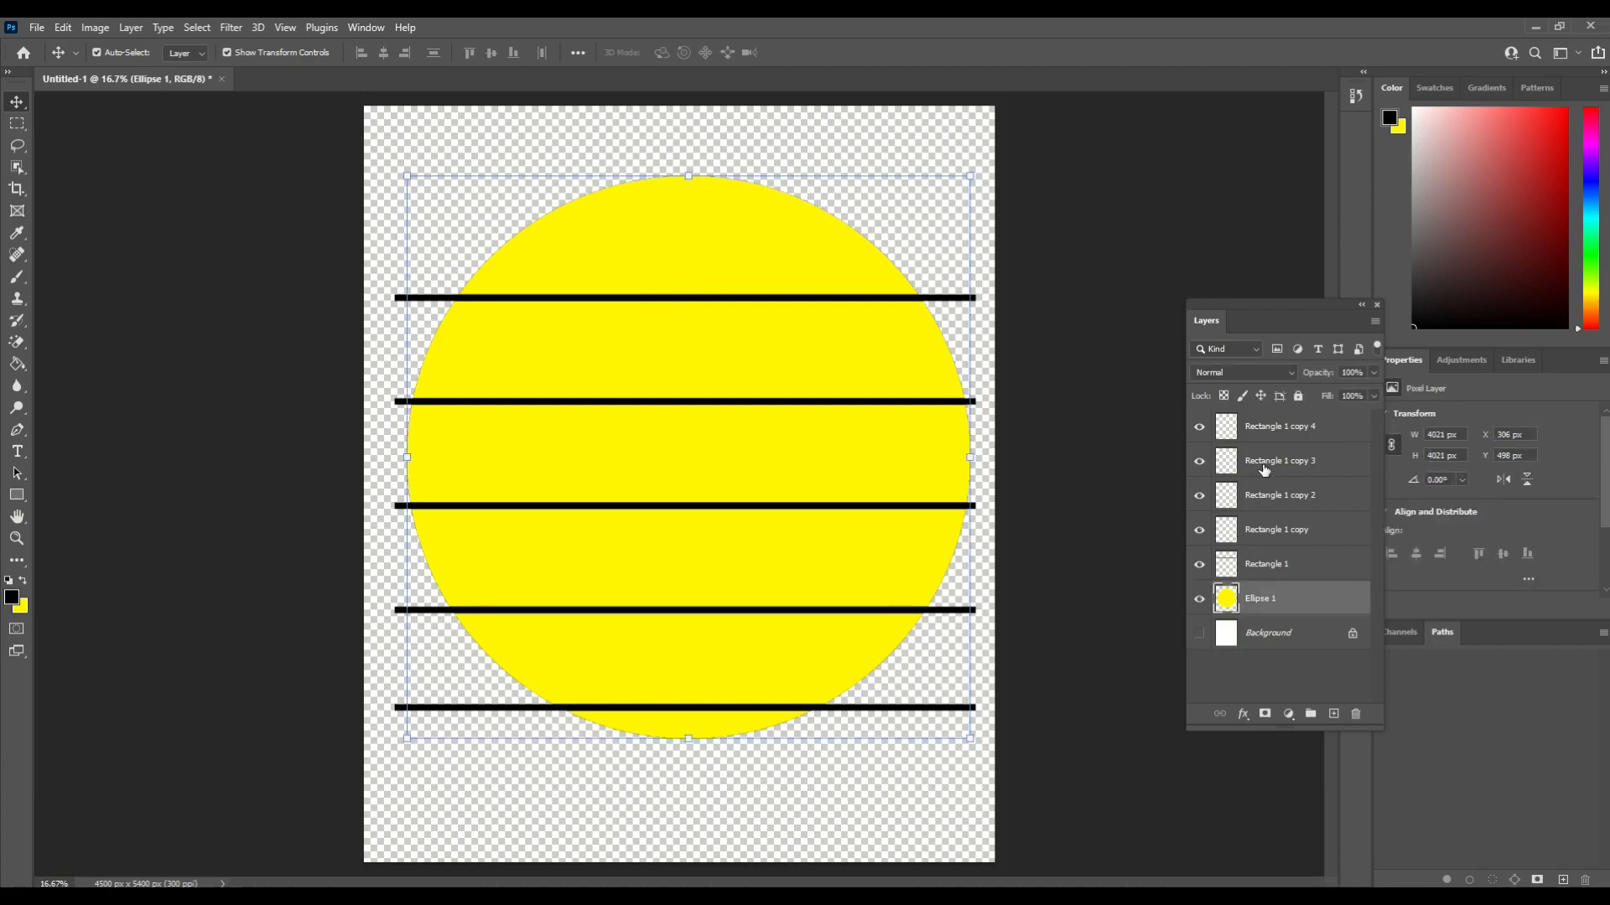
pyautogui.keyDown('shift'); pyautogui.click(1265, 419); pyautogui.keyUp('shift')
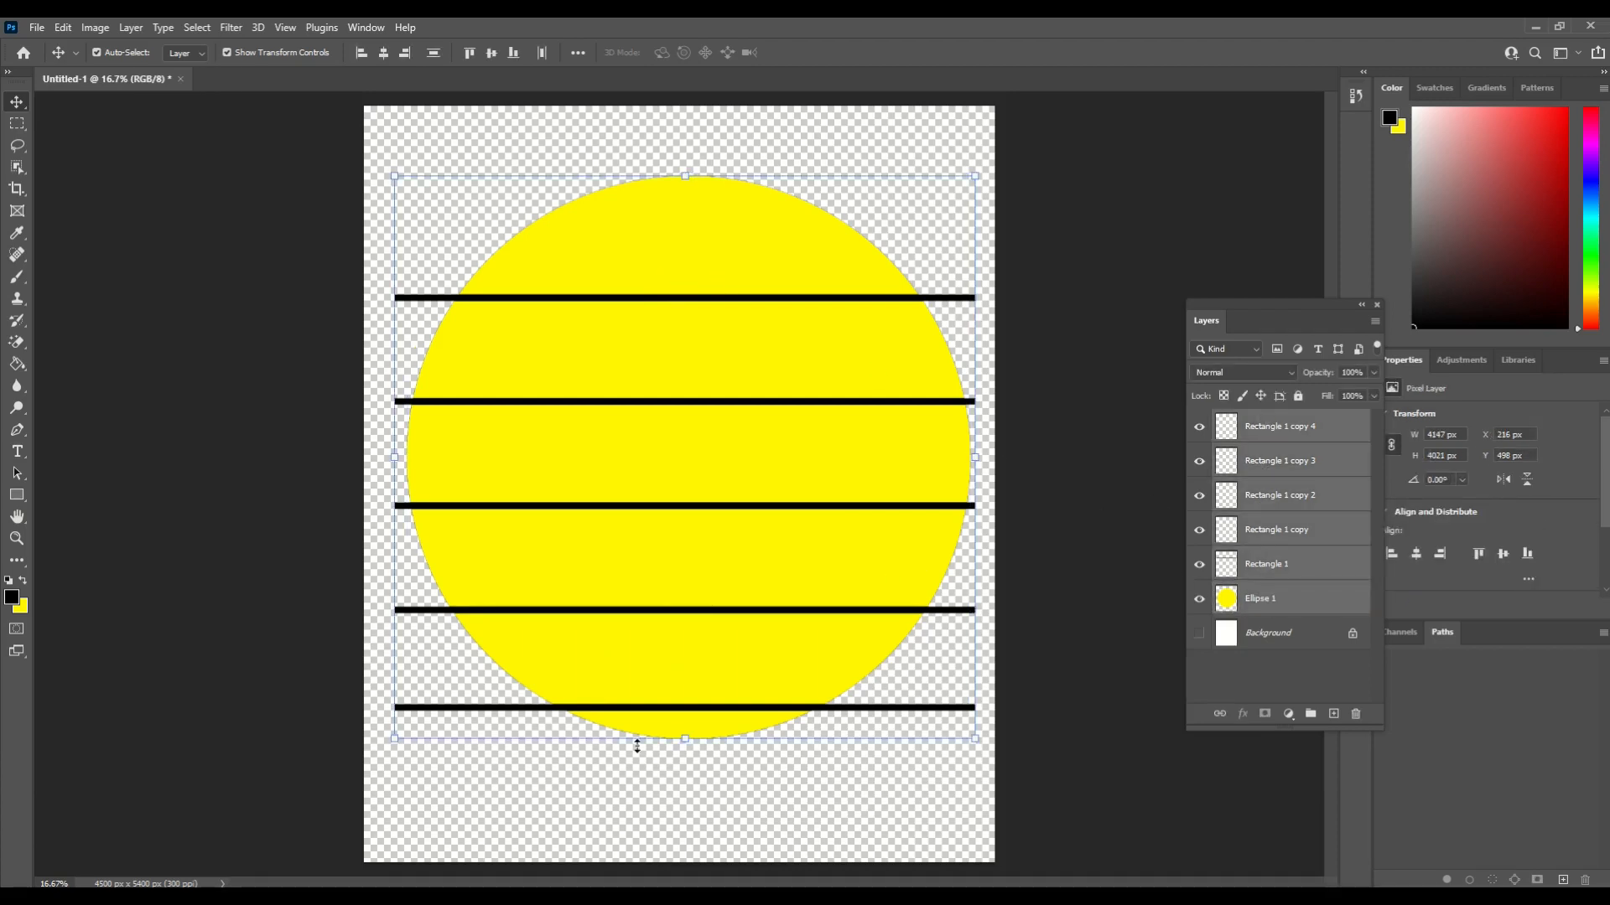
pyautogui.rightClick(1264, 430)
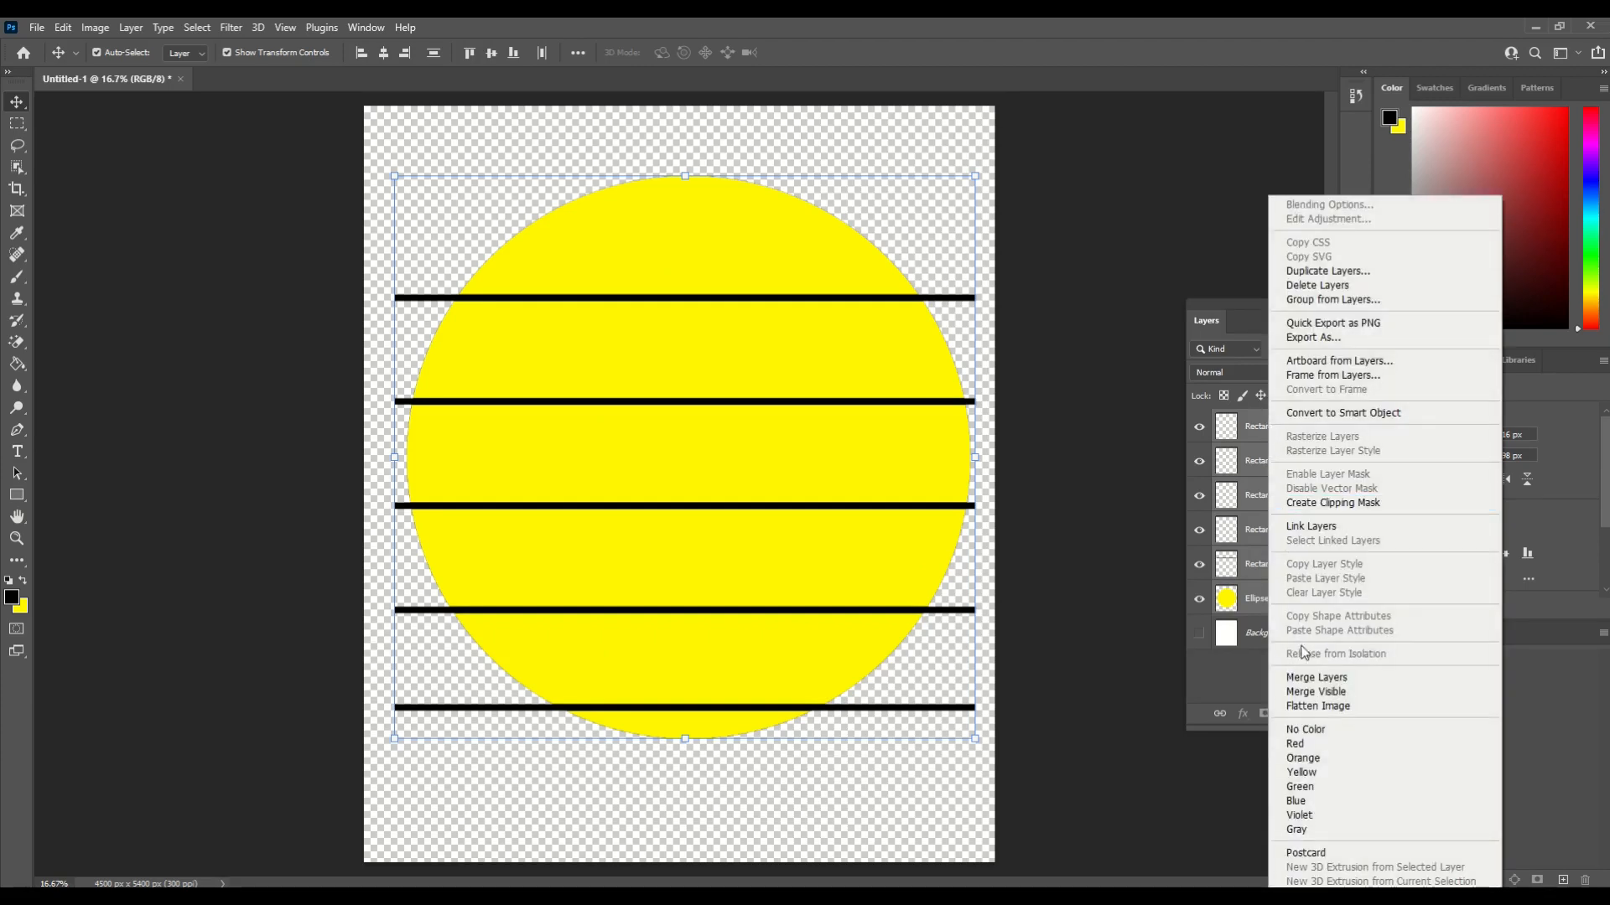
pyautogui.click(1304, 676)
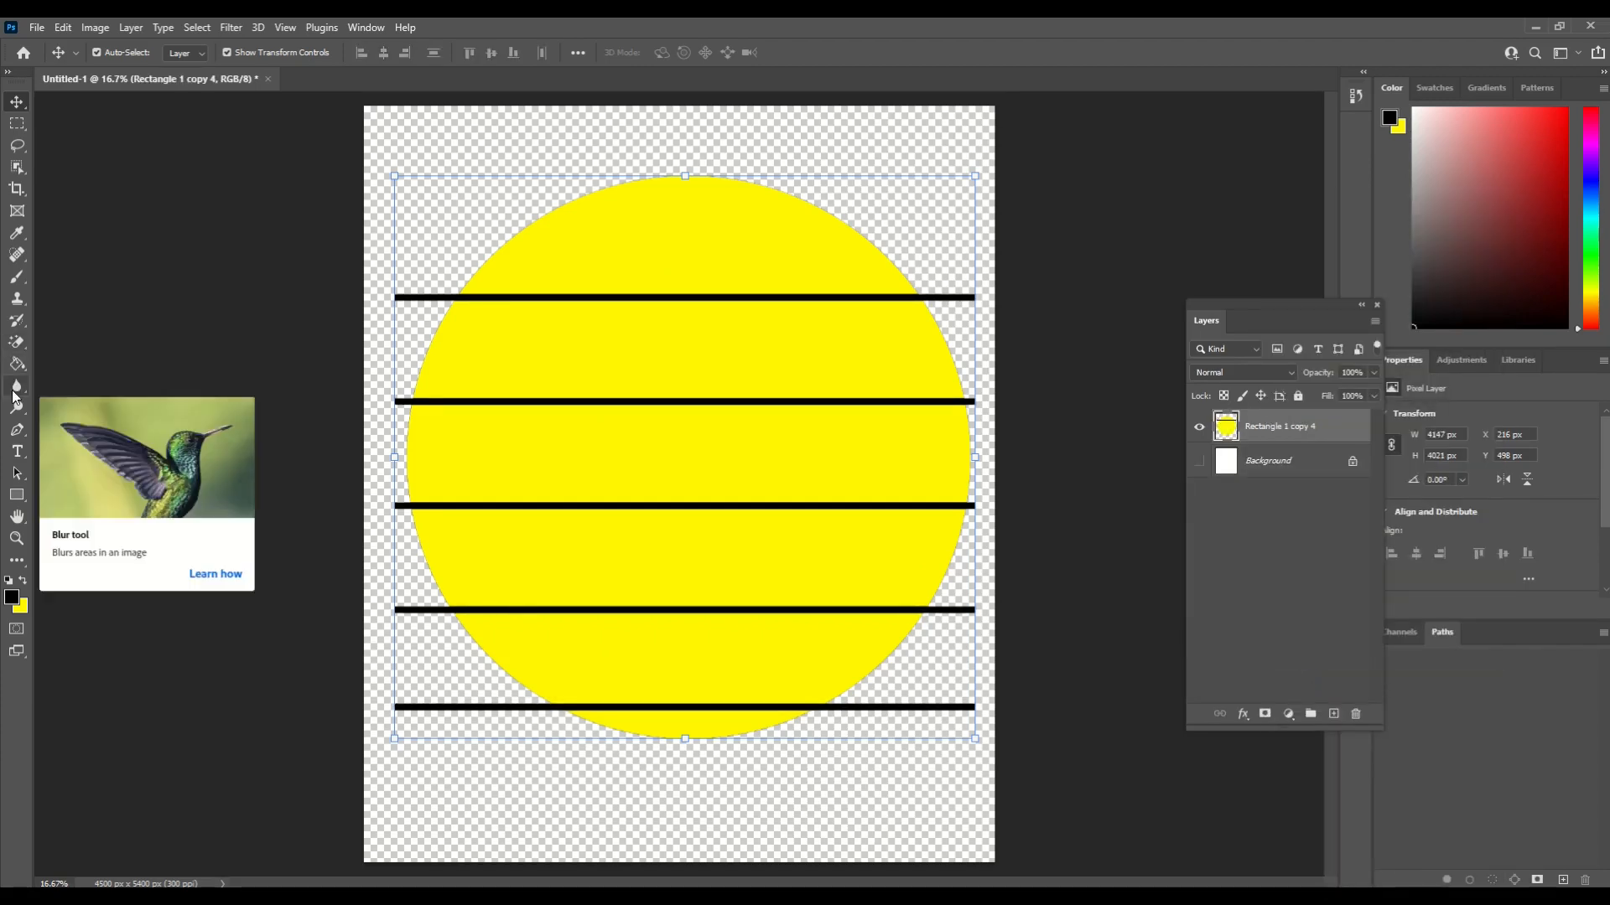
# Erase all five black bars from the merged layer with the Magic Eraser tool to leave transparent gaps.
pyautogui.click(17, 342)
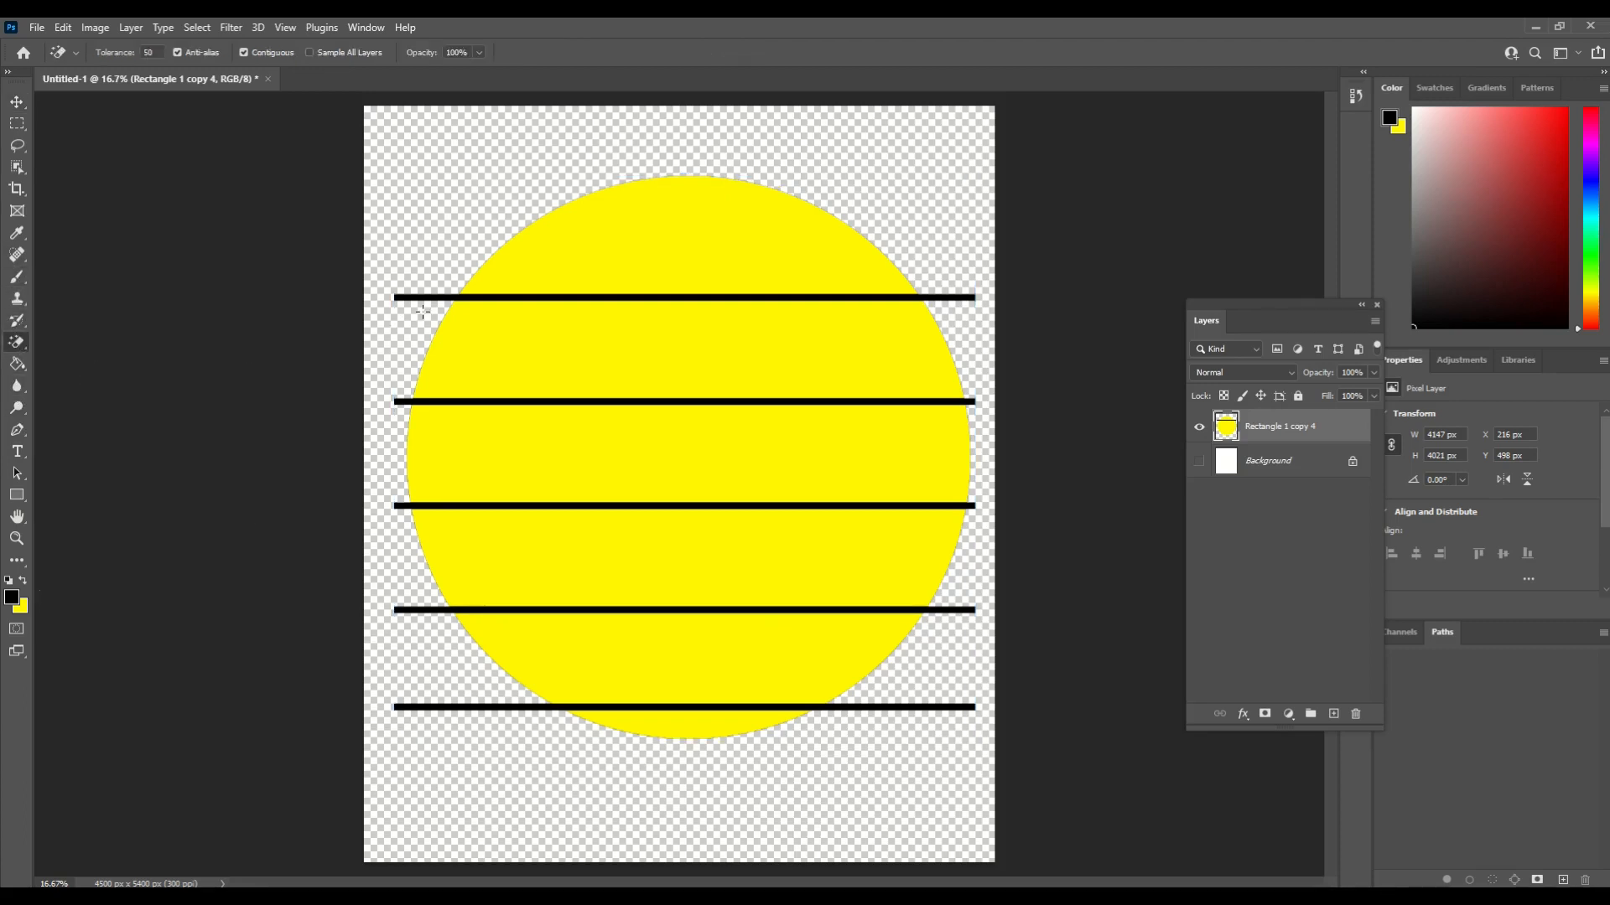
pyautogui.click(437, 297)
pyautogui.click(434, 402)
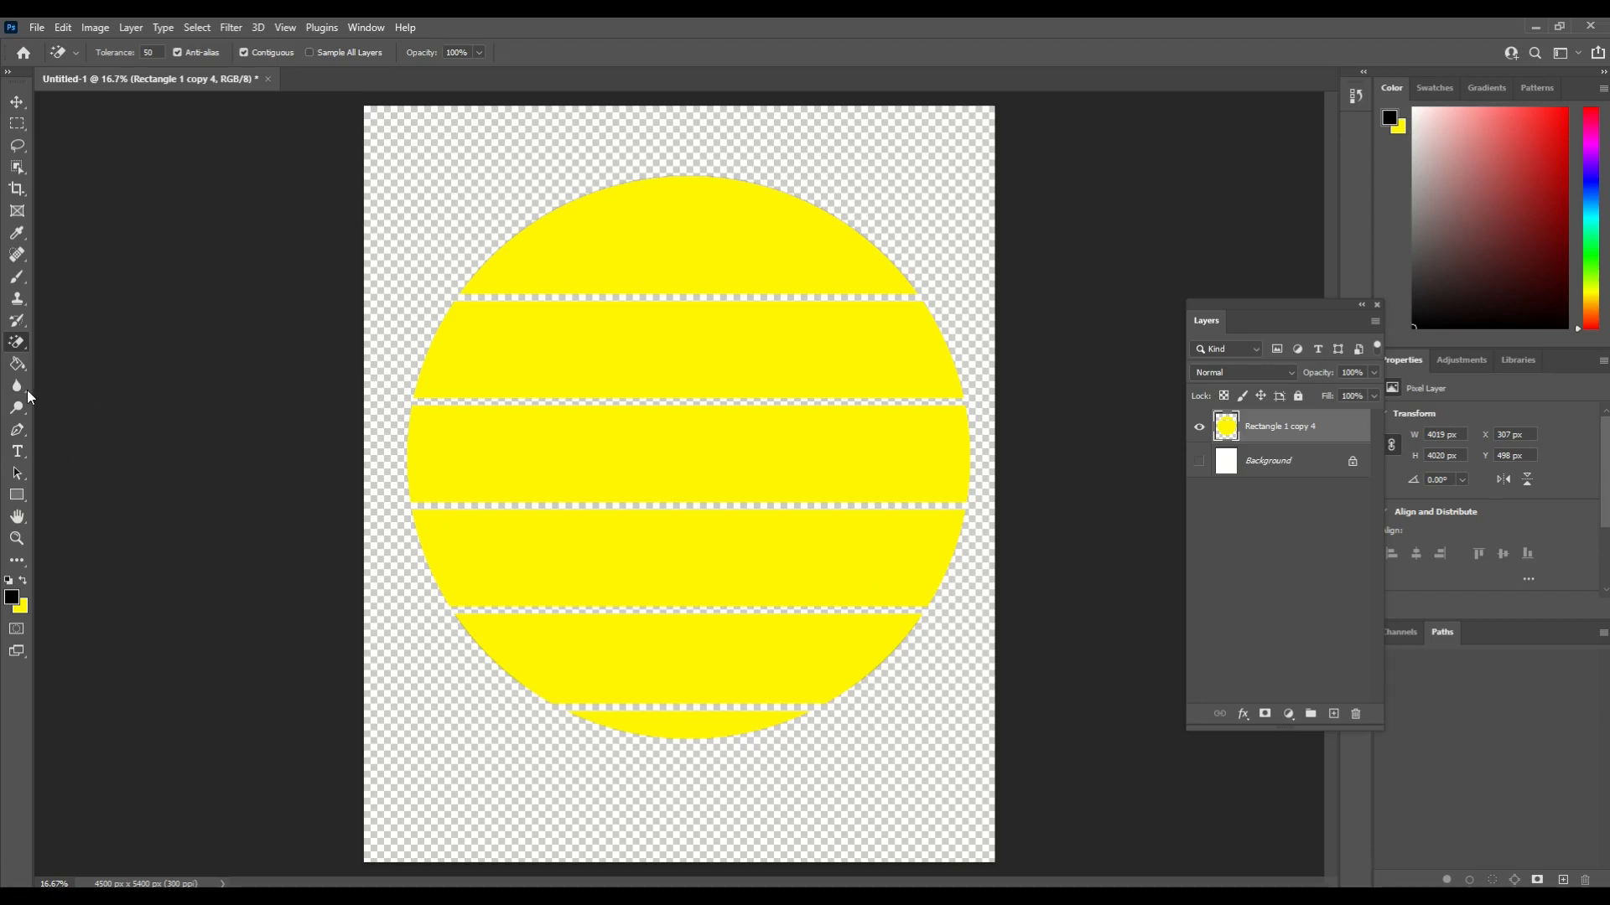
# Fill the circle's second band from the top with bright orange using the Paint Bucket tool.
pyautogui.click(17, 367)
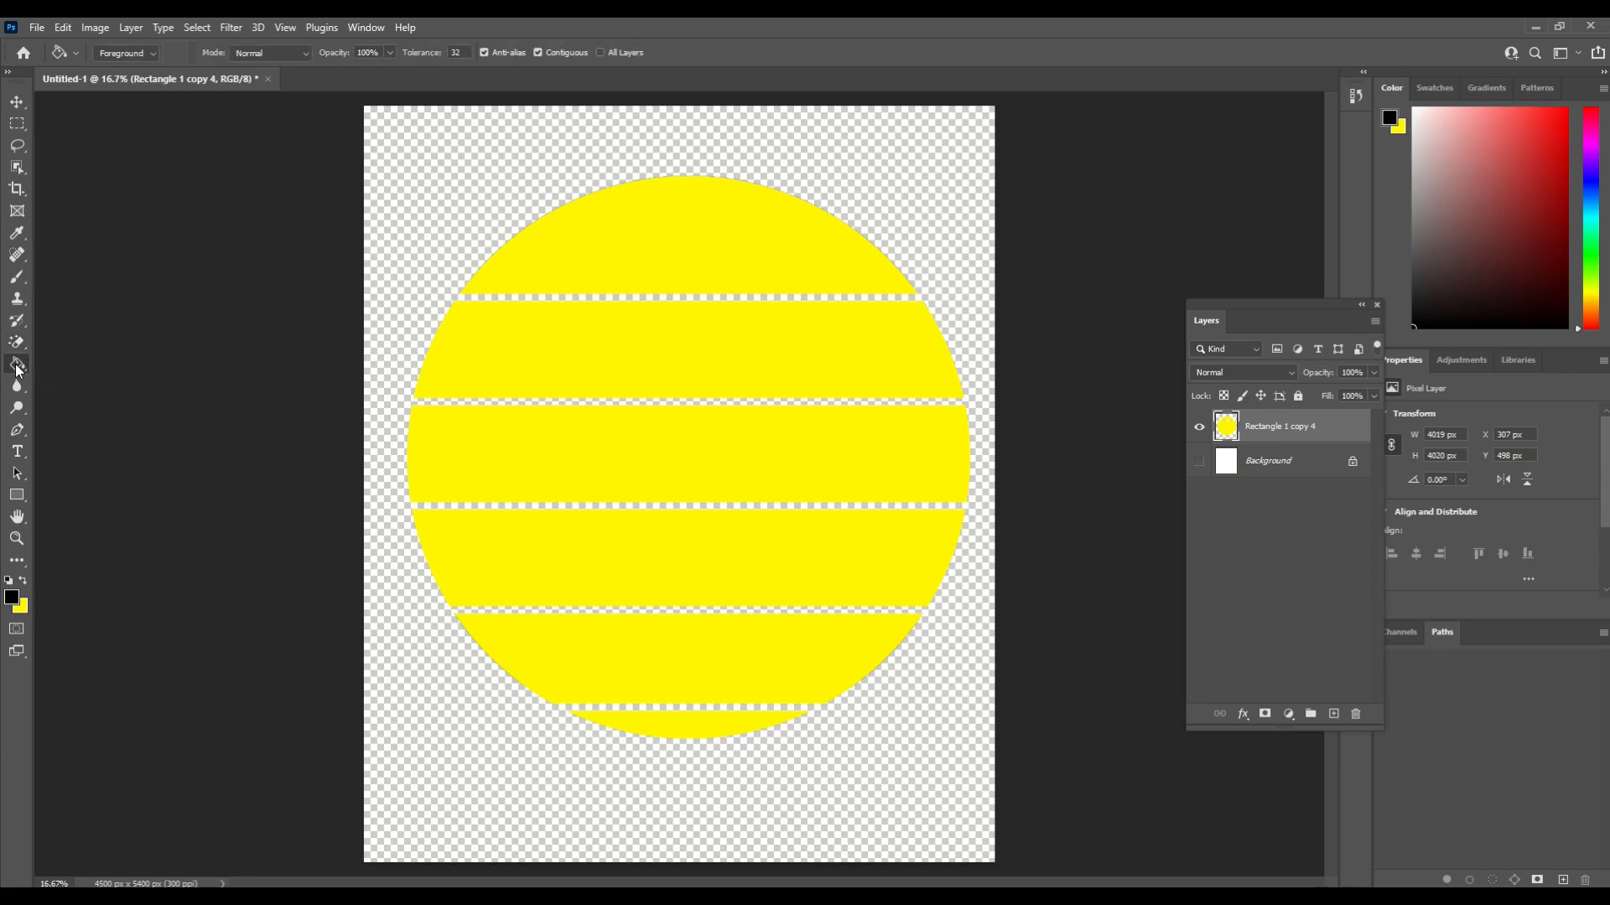
pyautogui.click(14, 597)
pyautogui.click(1164, 423)
pyautogui.click(1145, 228)
pyautogui.click(1297, 223)
pyautogui.click(666, 351)
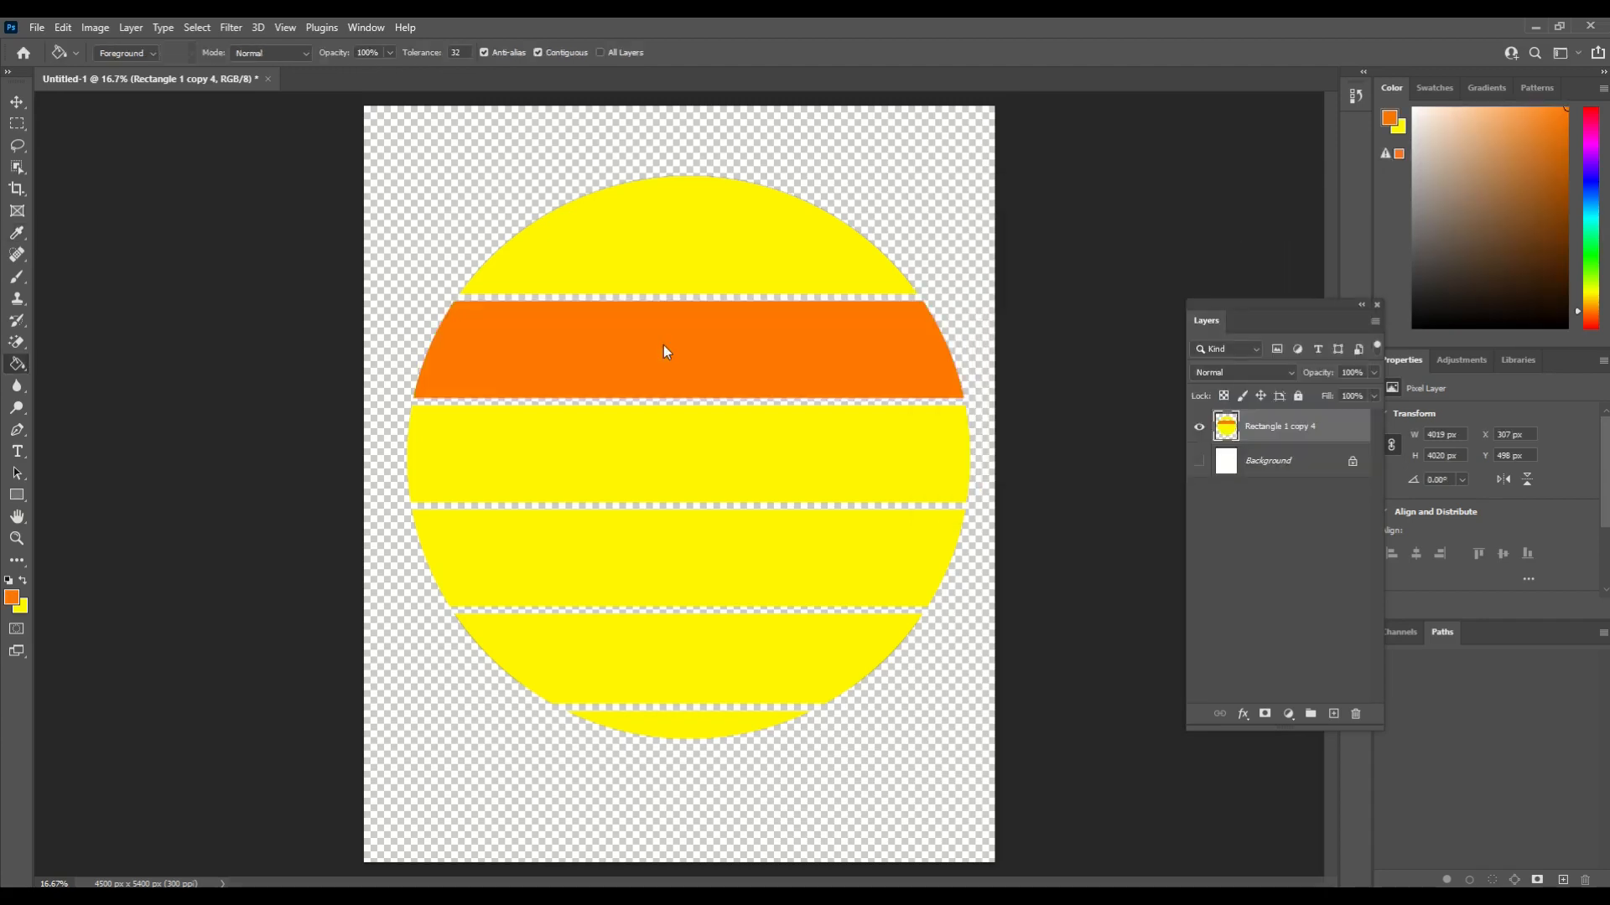
# Choose a lighter, less saturated orange as the foreground color and refill the second band with this pale peach.
pyautogui.click(12, 597)
pyautogui.moveTo(1077, 280); pyautogui.dragTo(1079, 217)
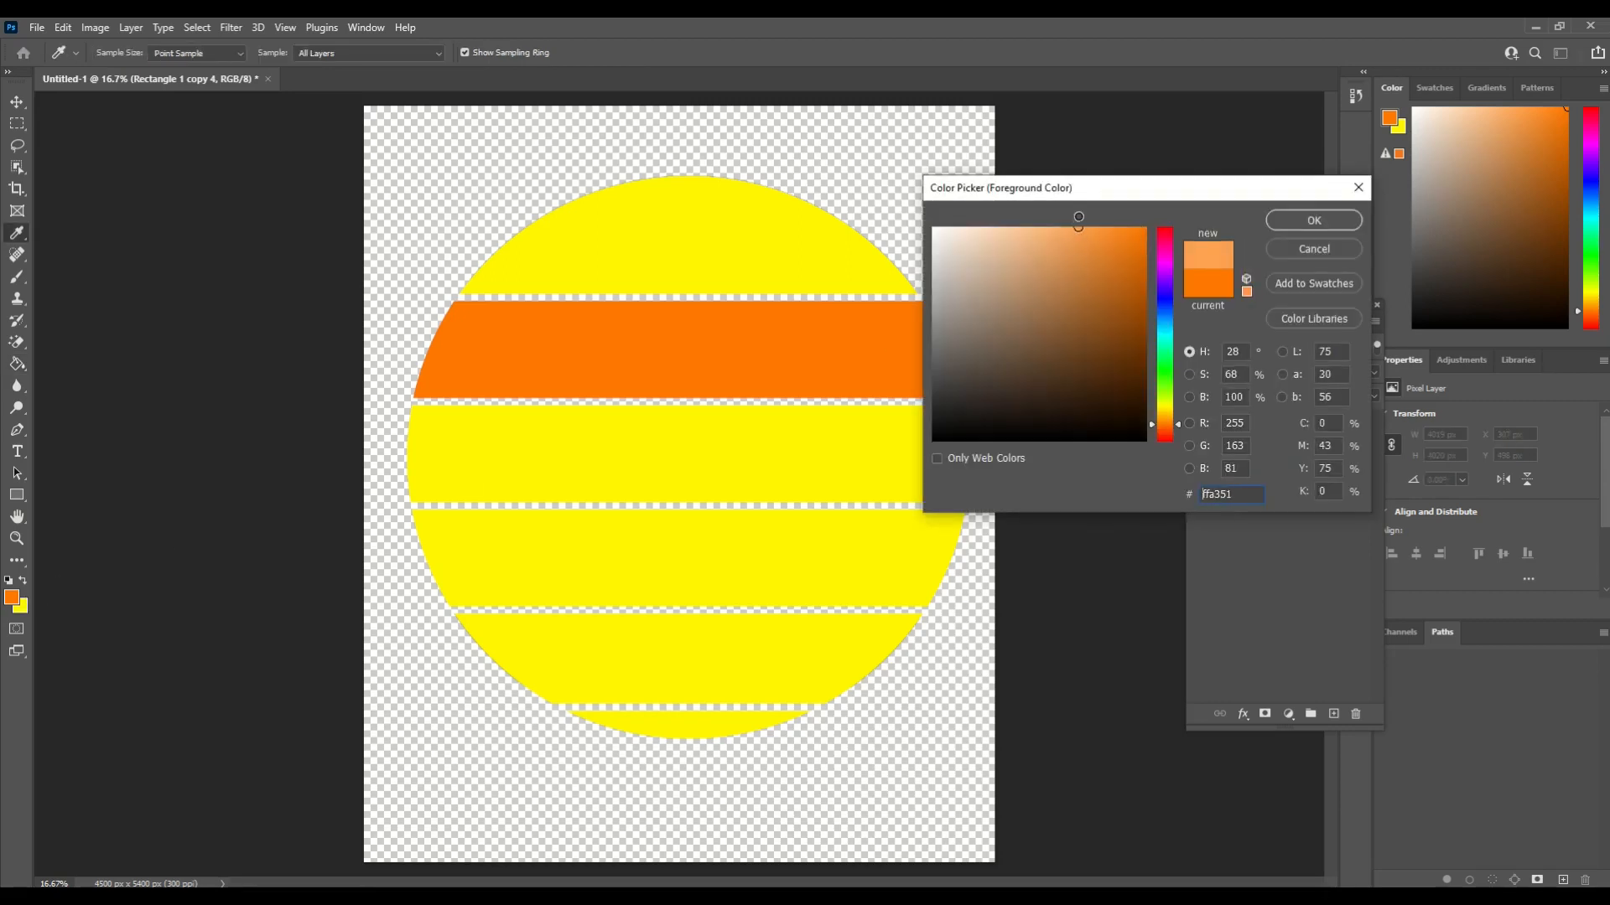
pyautogui.click(1310, 222)
pyautogui.click(797, 330)
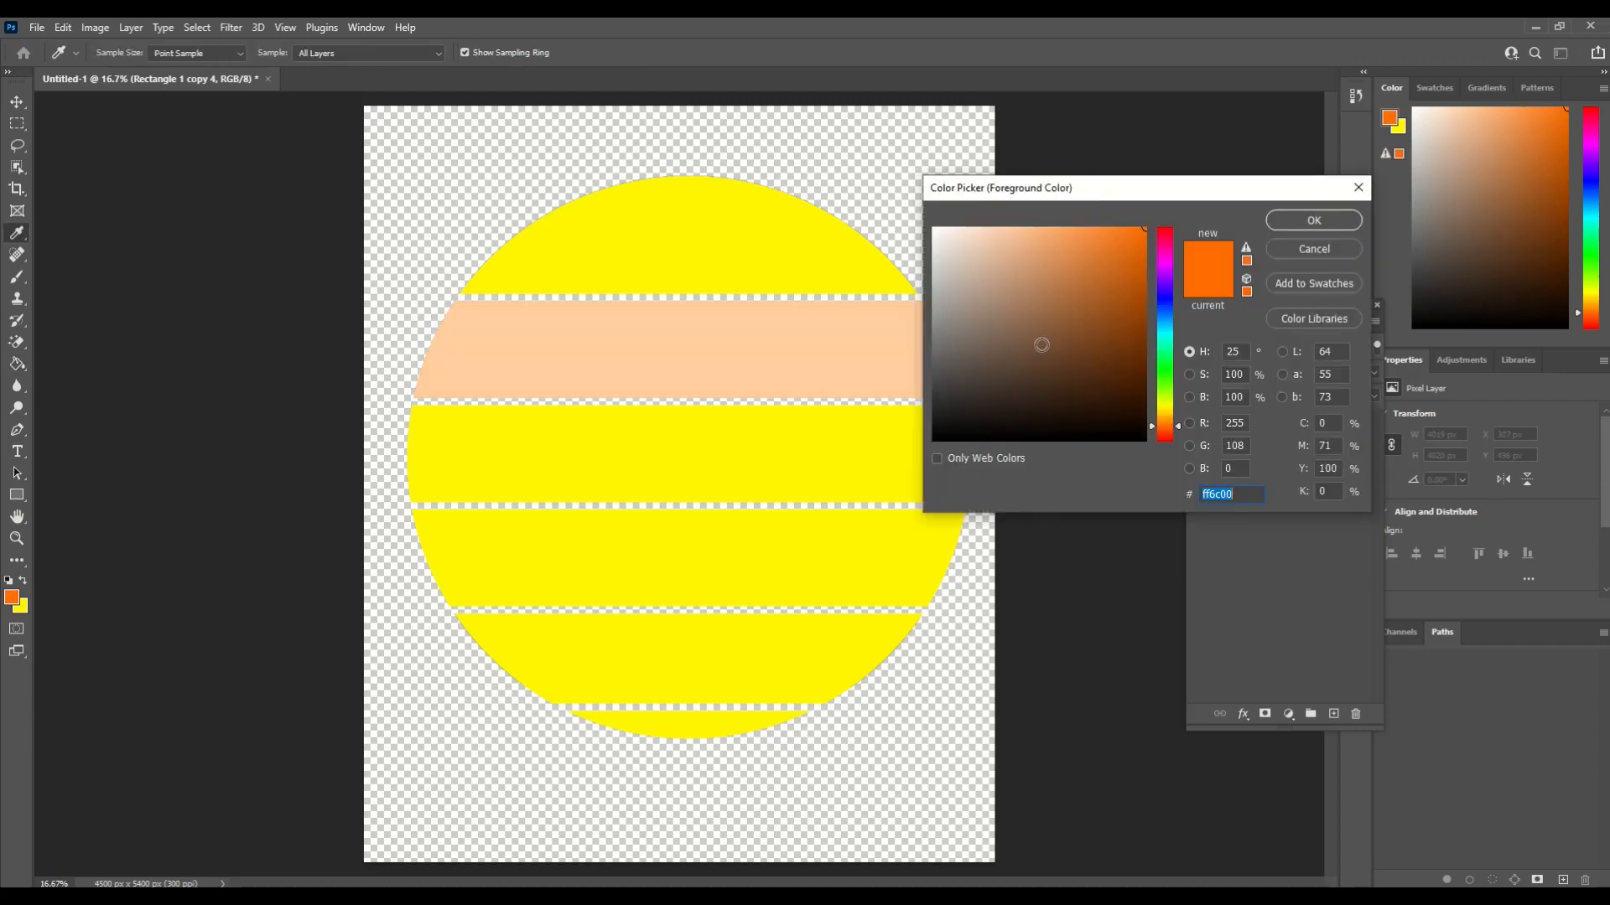
# Set the foreground color to orange #ff6c00 and fill the circle's third band with the Paint Bucket tool.
pyautogui.click(1280, 221)
pyautogui.press('v')
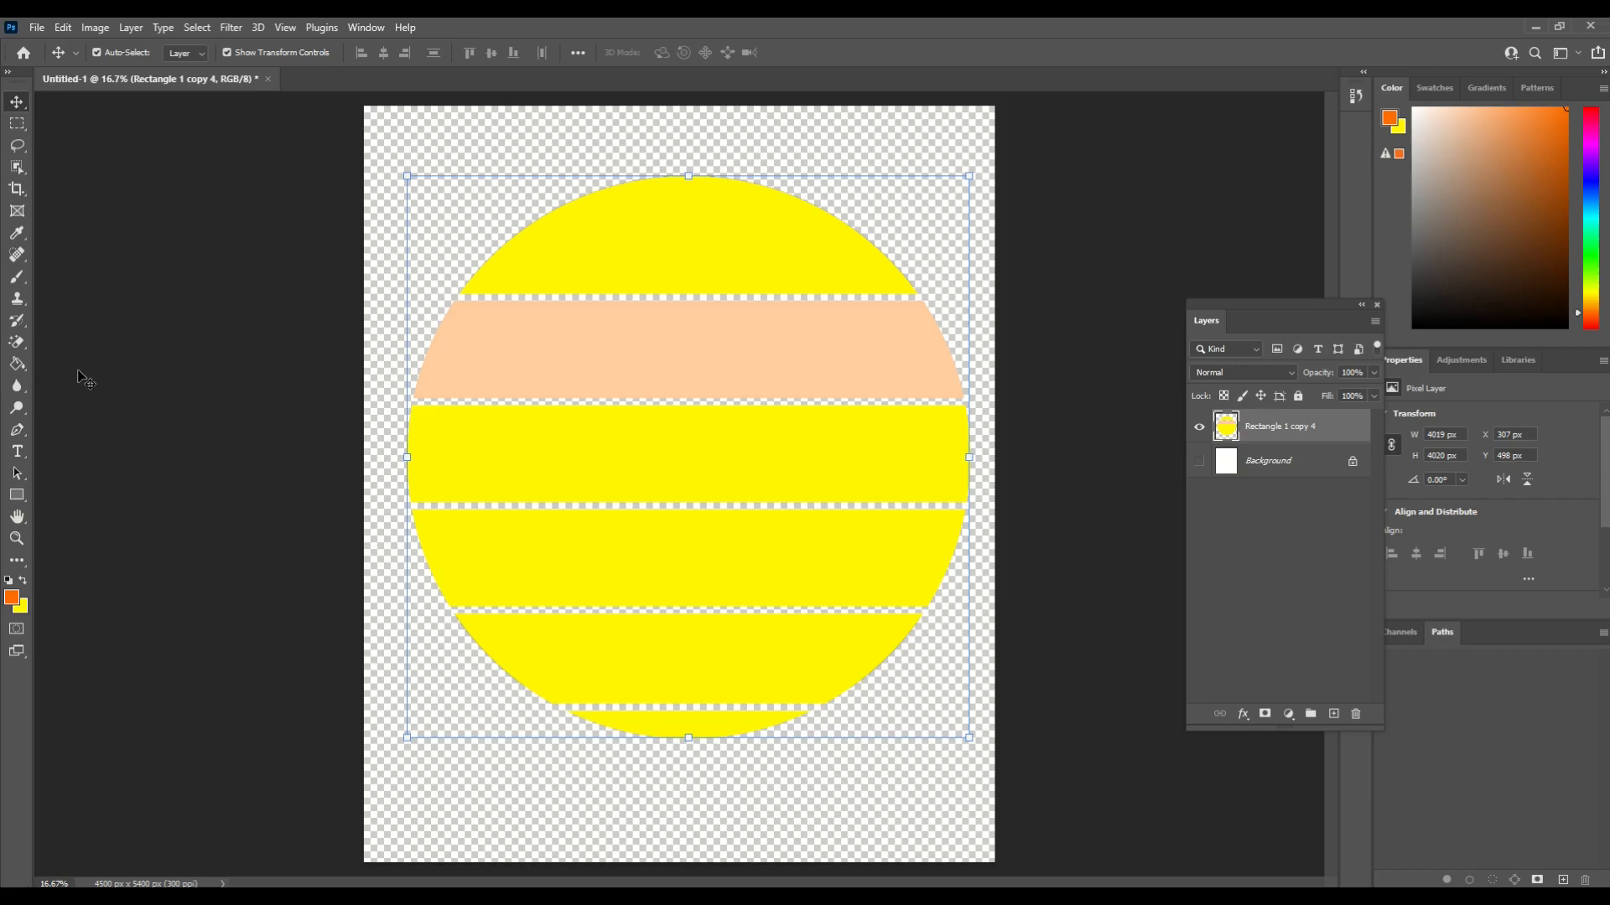
pyautogui.moveTo(15, 366)
pyautogui.mouseDown()
pyautogui.moveTo(66, 364)
pyautogui.moveTo(83, 381)
pyautogui.mouseUp()
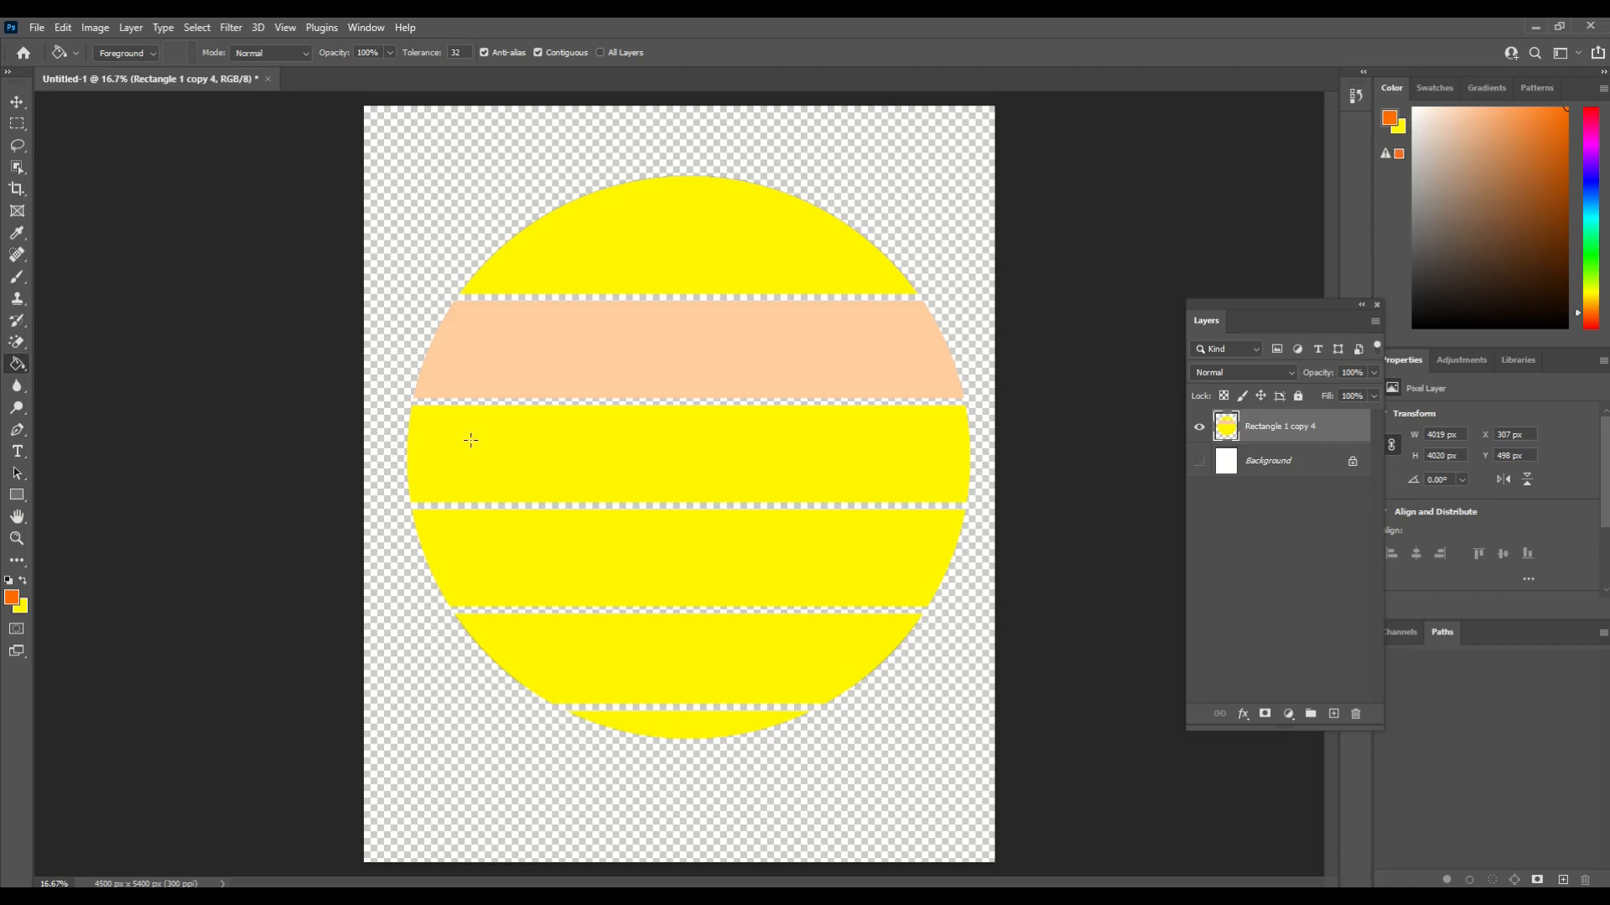
pyautogui.click(585, 462)
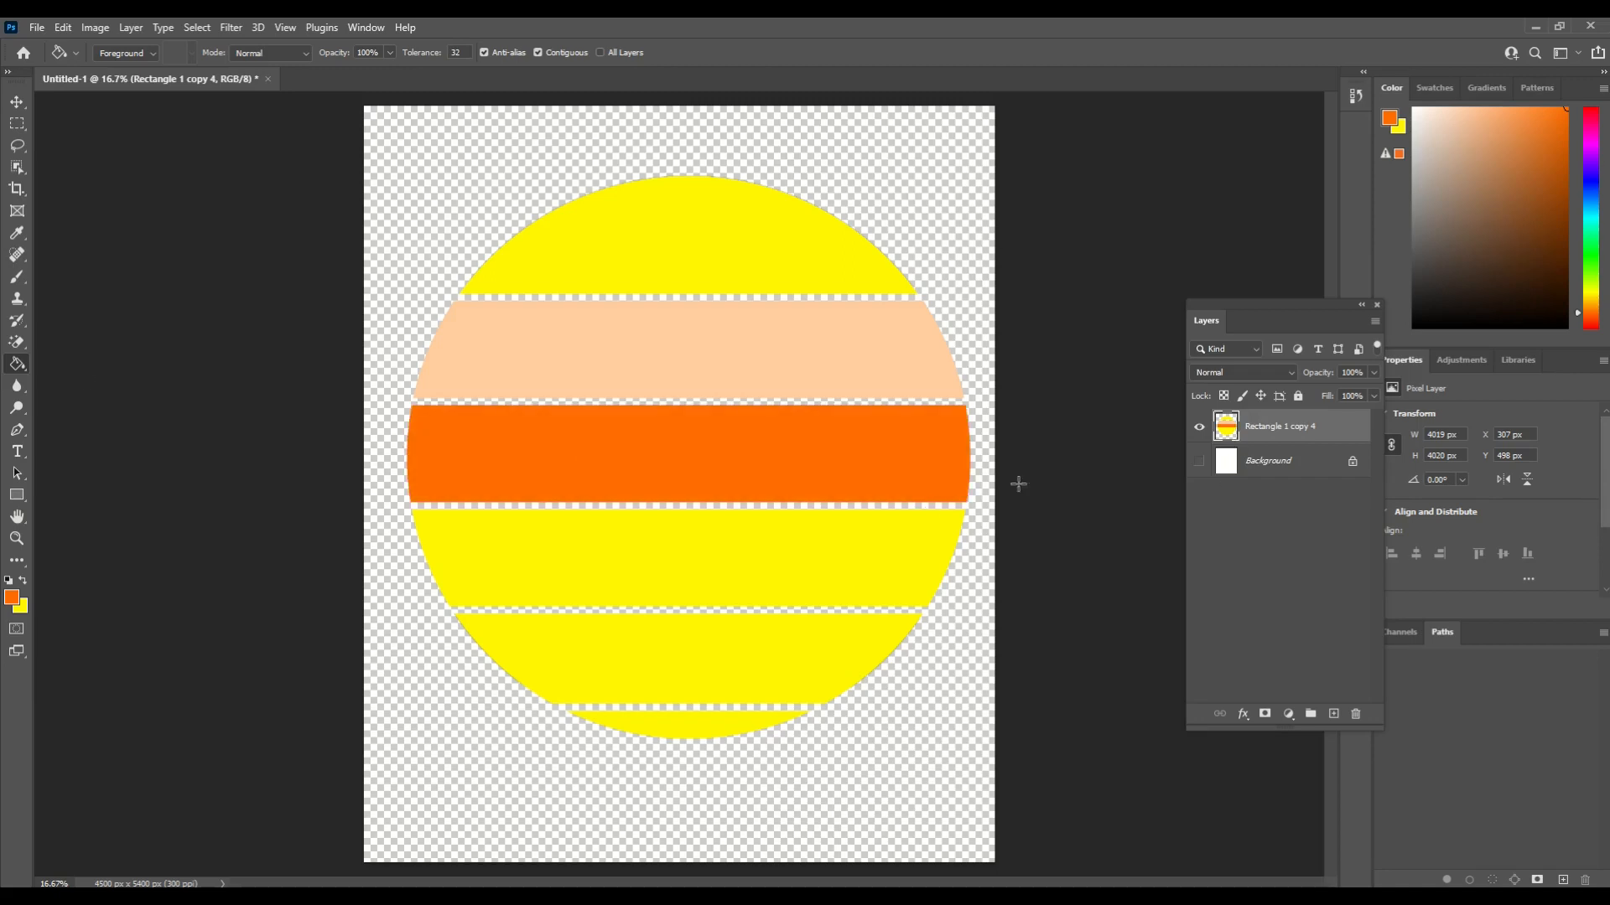
# Set the foreground color to turquoise #00ffe4 and fill the circle's fourth band with it.
pyautogui.click(12, 597)
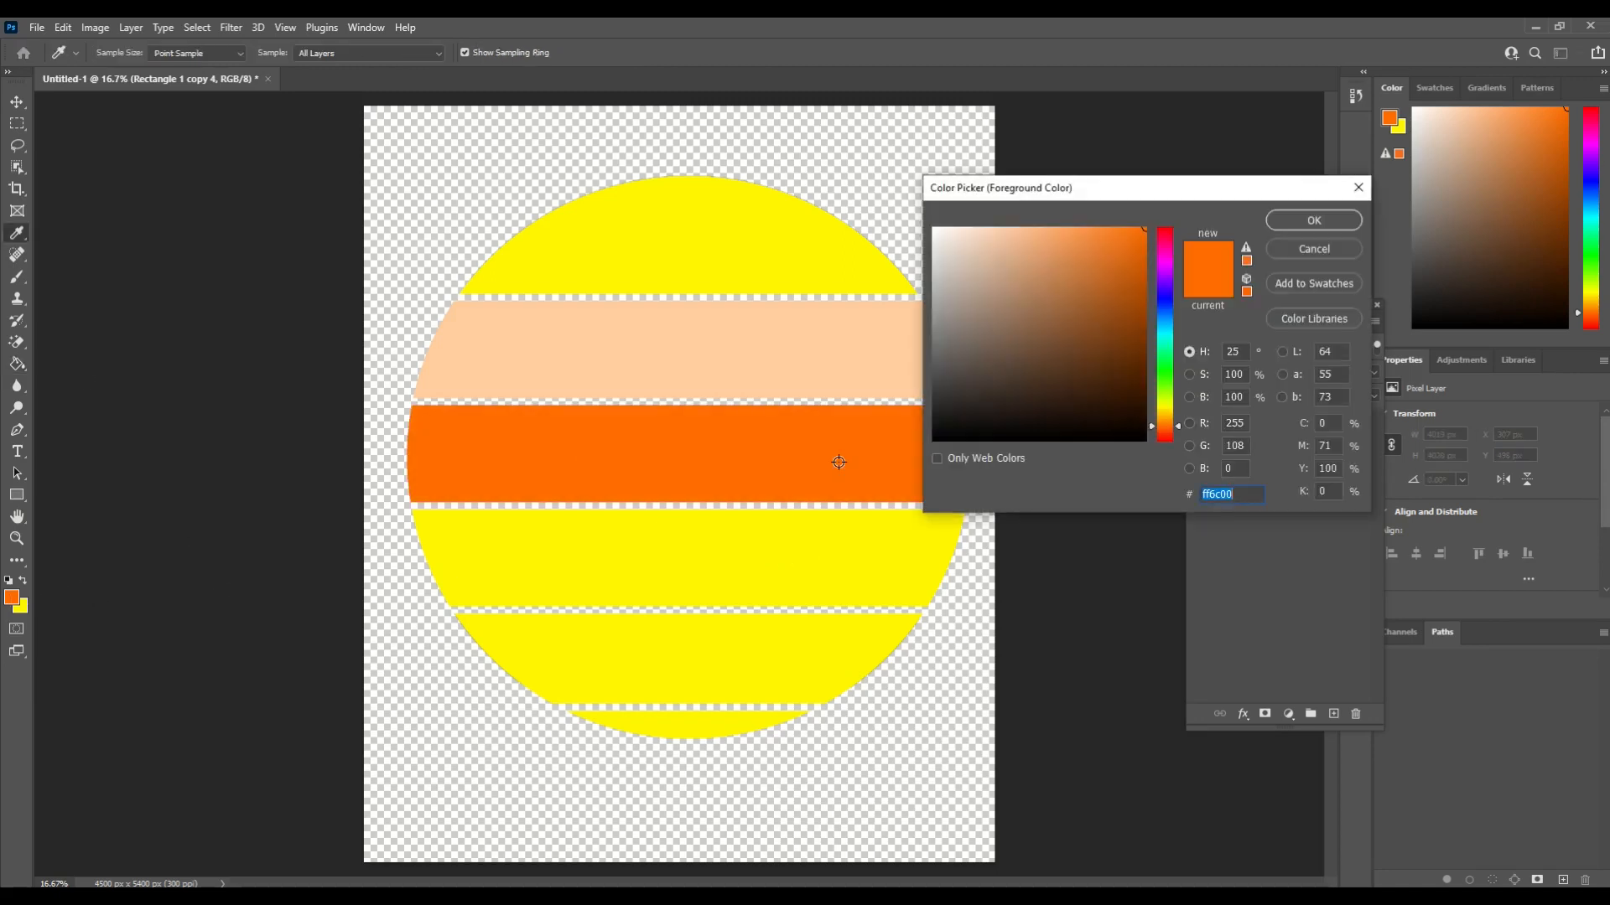
pyautogui.write('00ffe4')
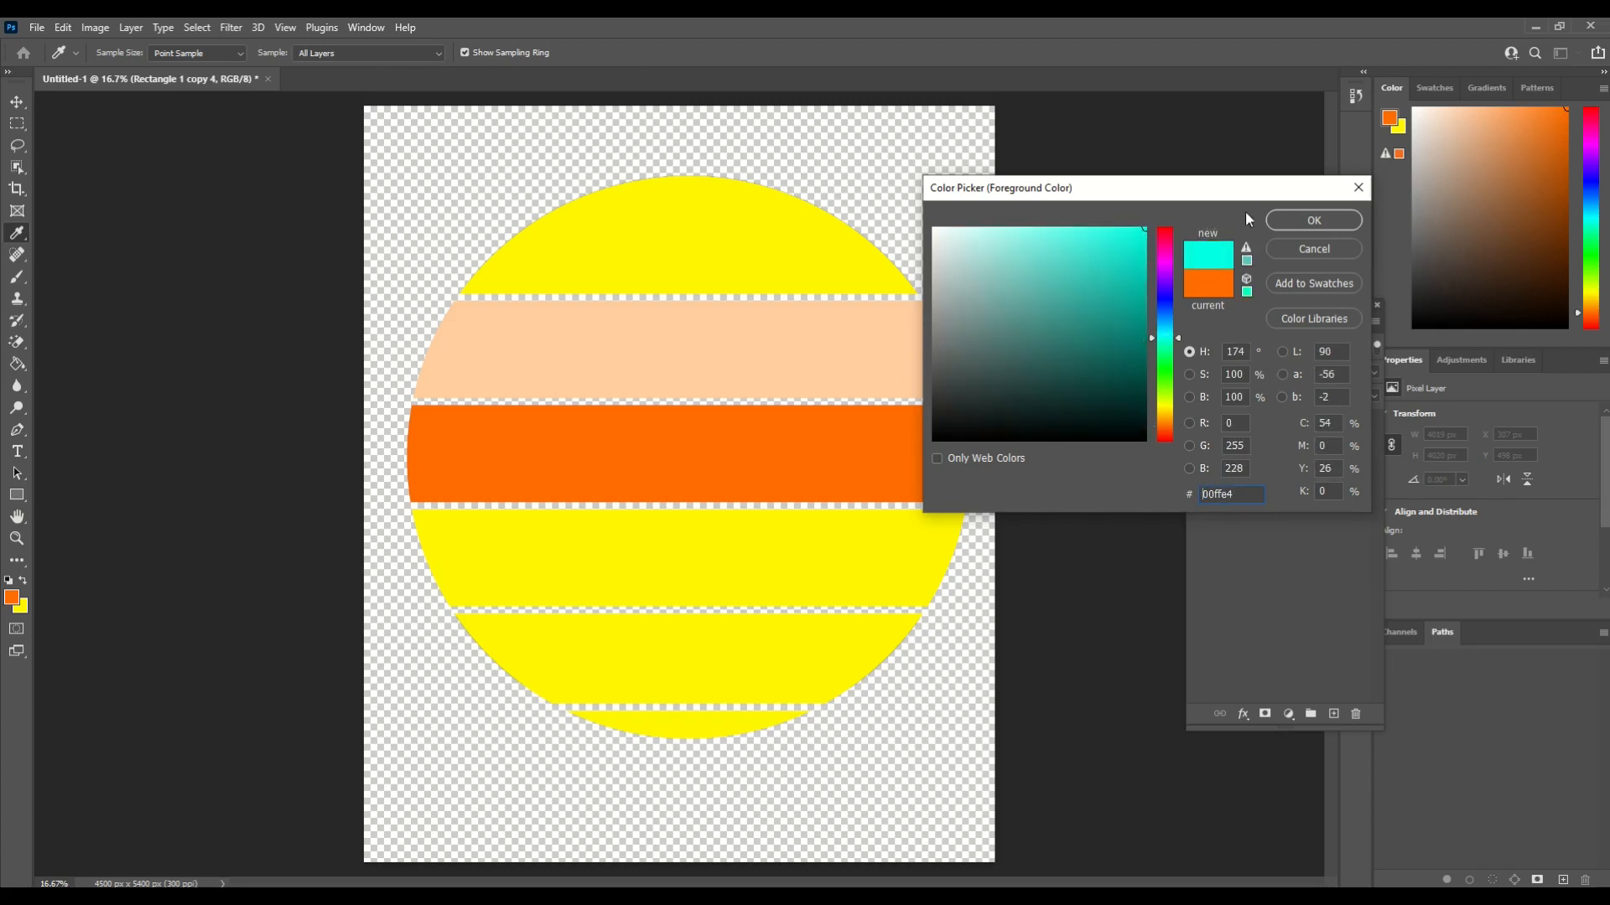
pyautogui.click(1285, 222)
pyautogui.press('g')
pyautogui.click(698, 548)
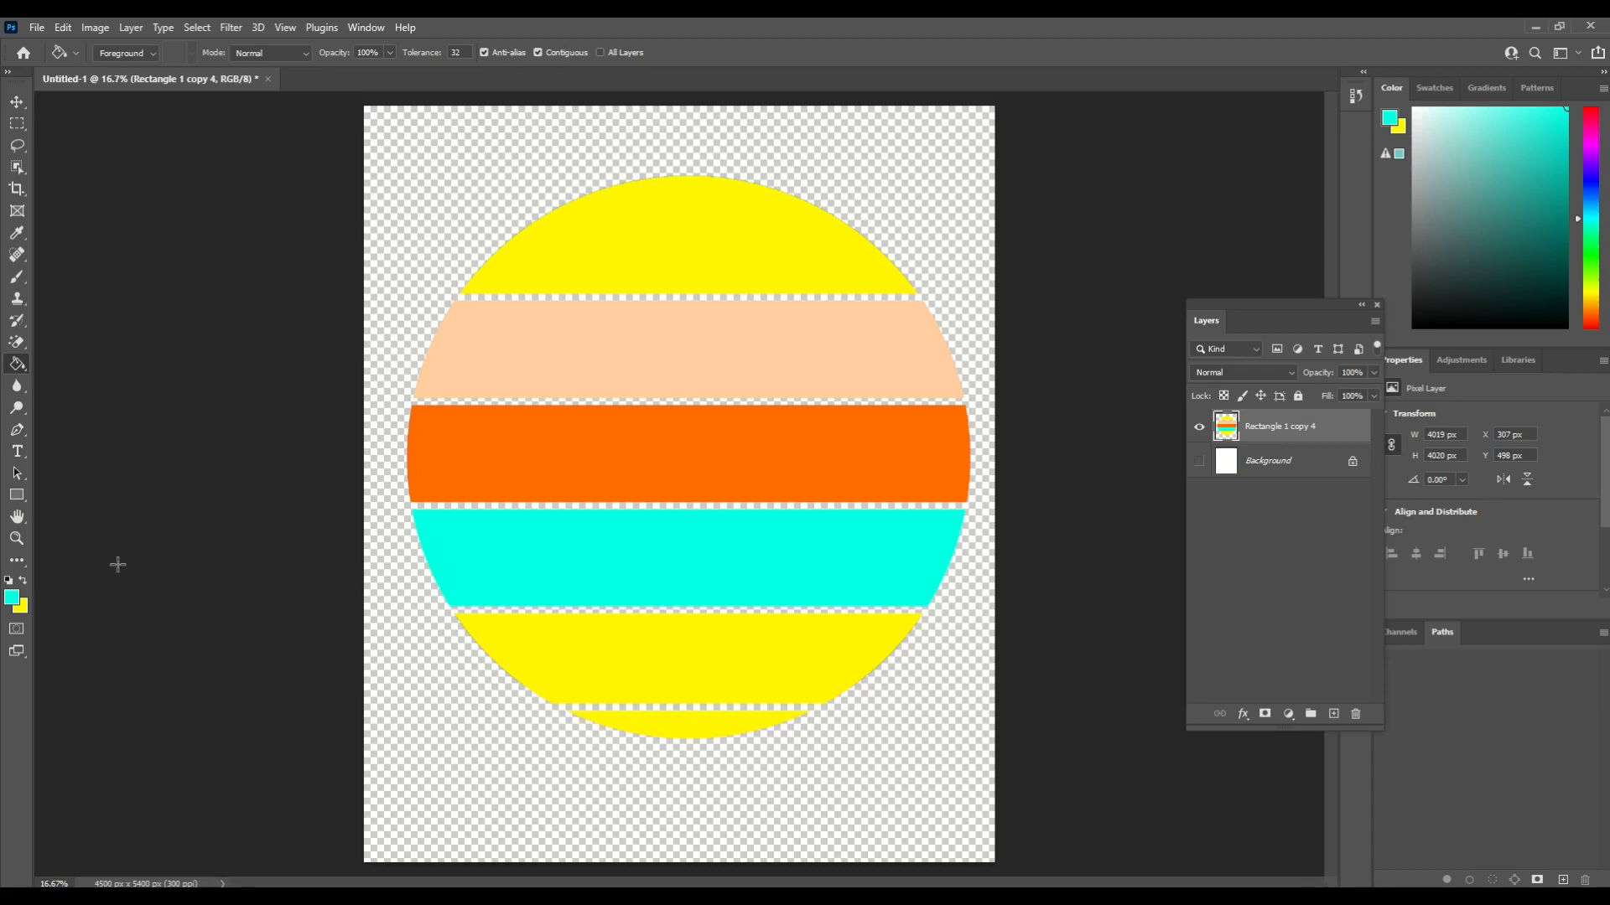
# Set the foreground color to bright green #40ff00 and fill the circle's fifth band with it.
pyautogui.click(12, 596)
pyautogui.write('40ff00')
pyautogui.press('Return')
pyautogui.click(637, 644)
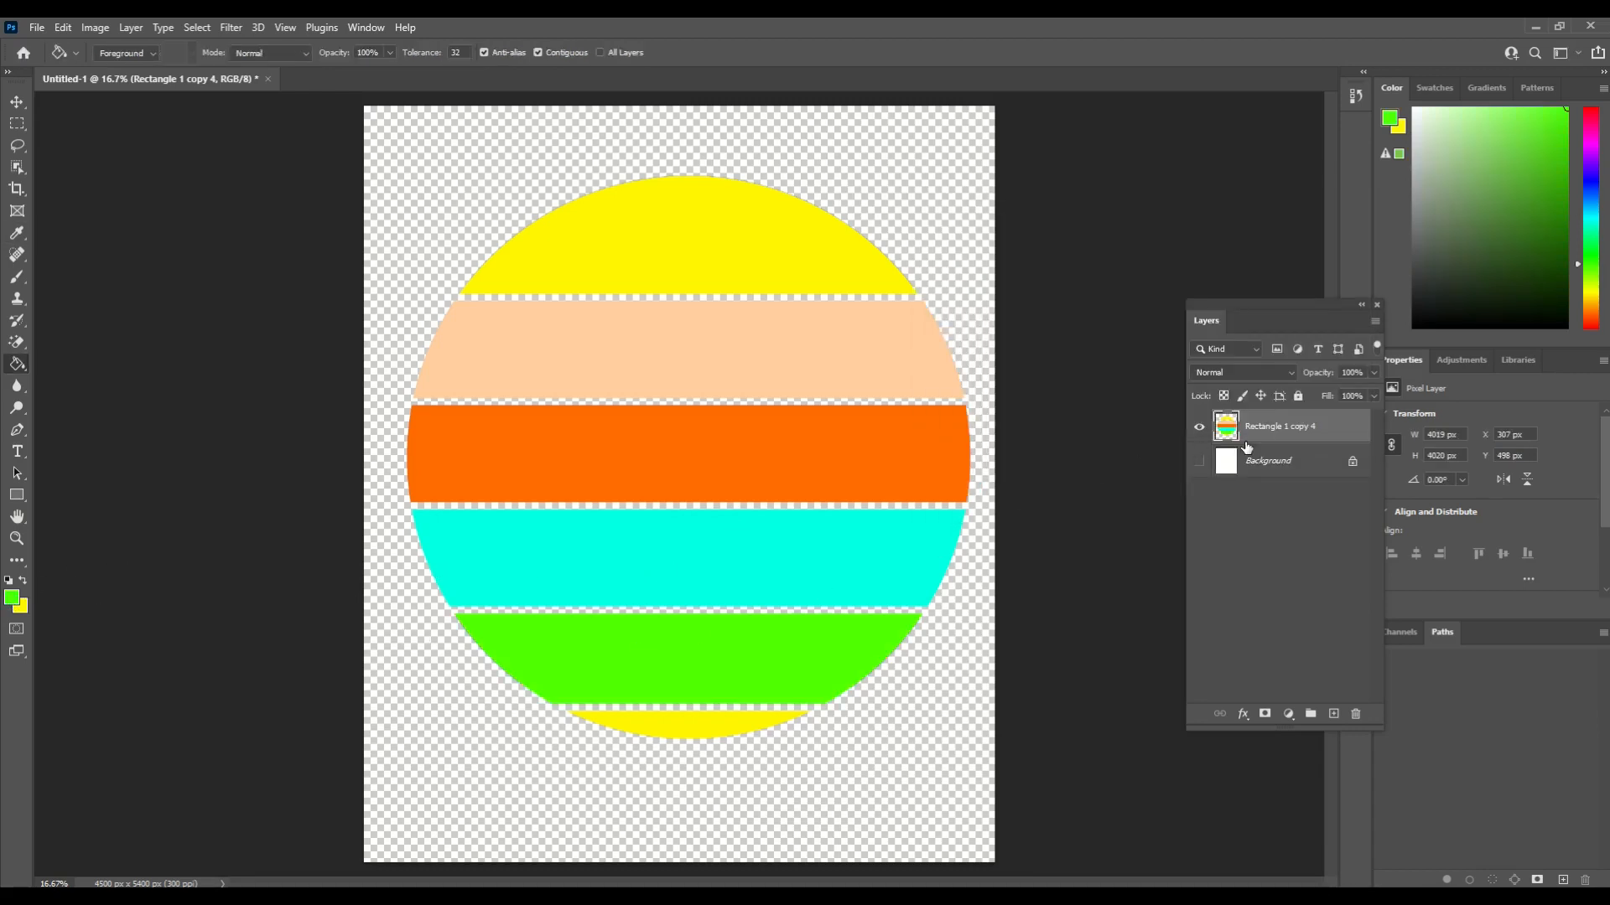